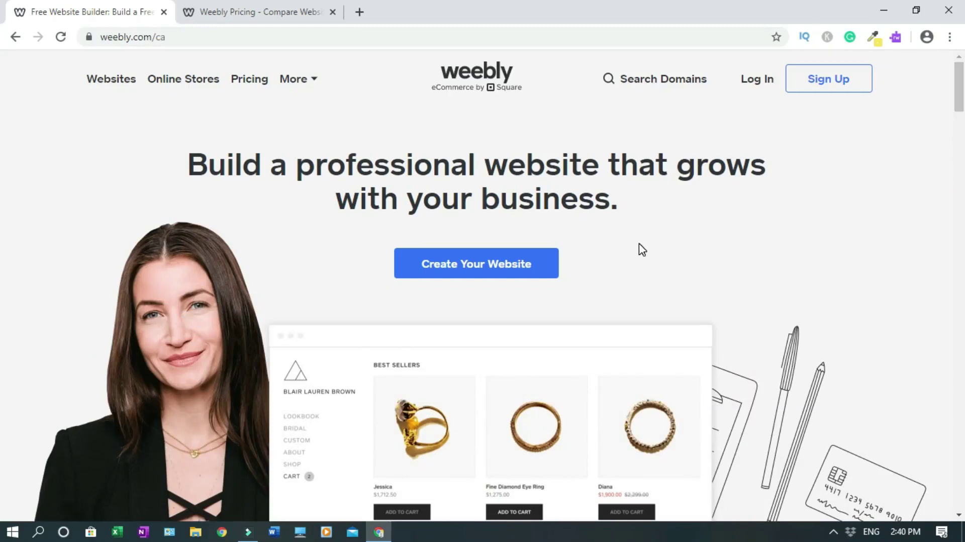
Start creating a website and complete the sign-up image check by selecting the traffic light pictures
left_click(468, 265)
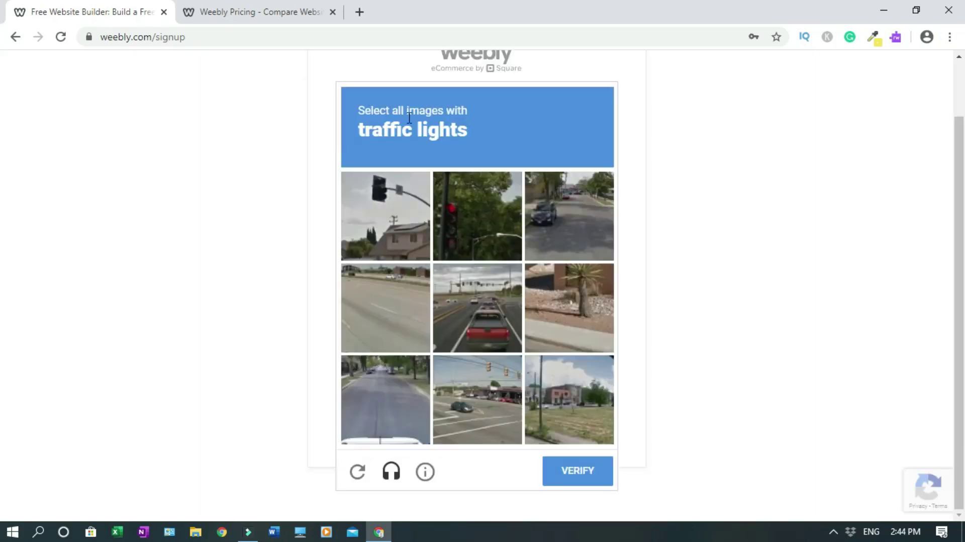
left_click(378, 210)
left_click(490, 194)
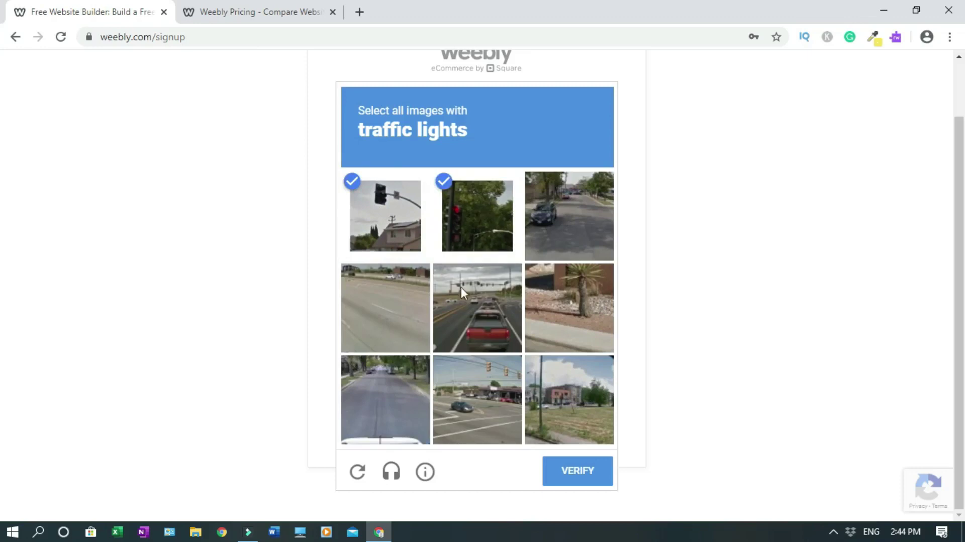
left_click(470, 400)
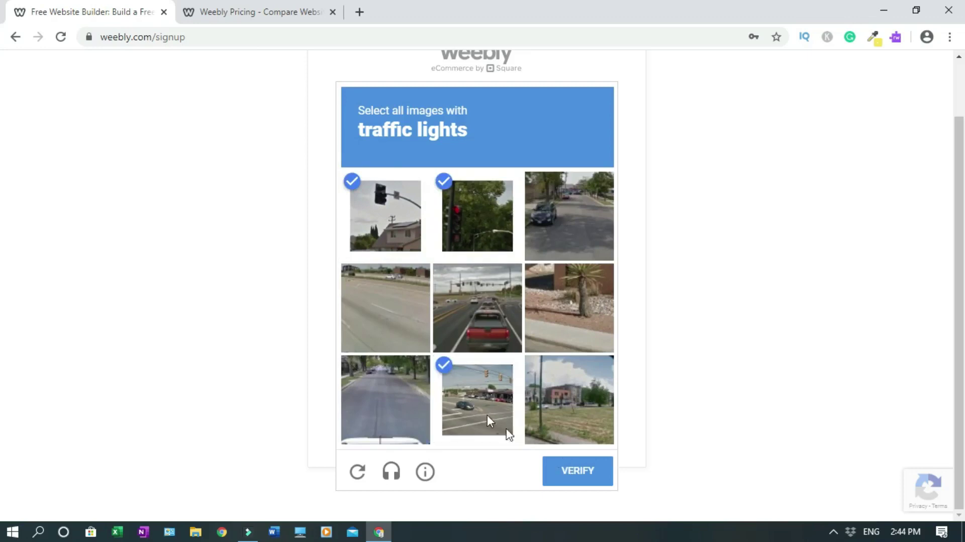
left_click(578, 472)
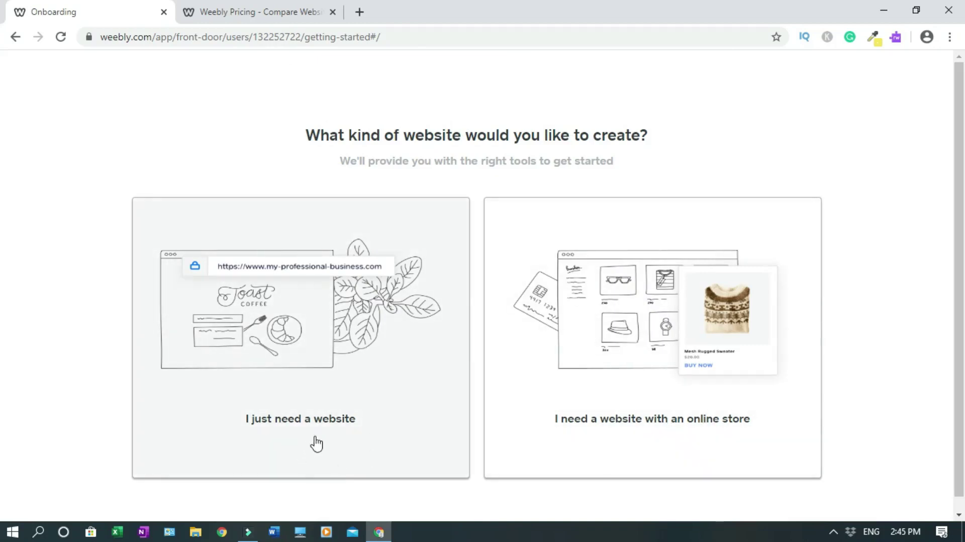
Choose the website type without an online store and look through the Business themes
left_click(342, 434)
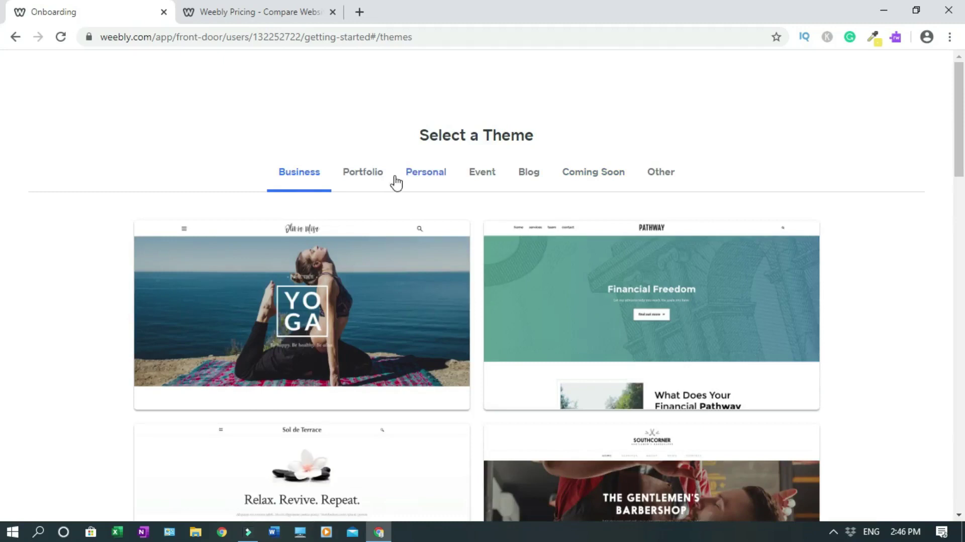
scroll(1, 142, "down", 5)
scroll(2, 212, "down", 10)
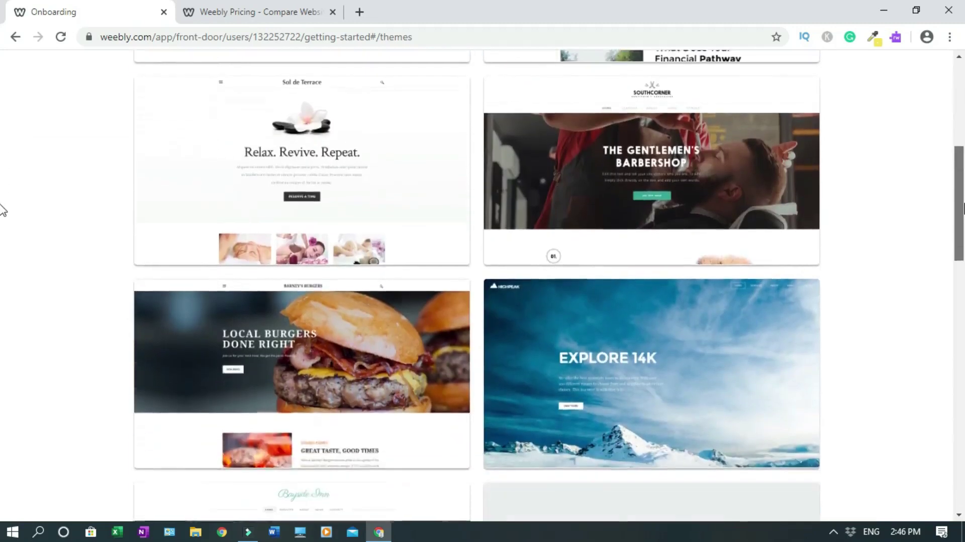
scroll(2, 382, "down", 10)
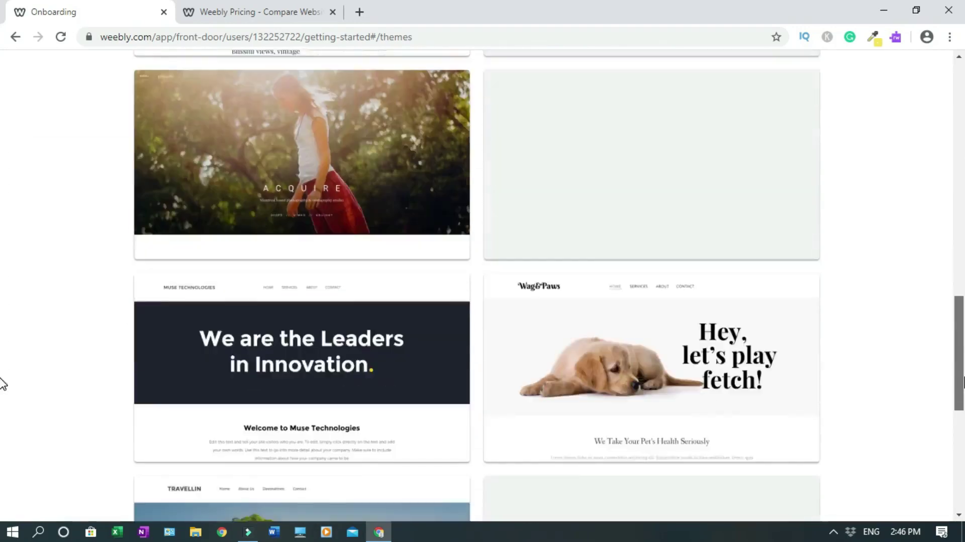
scroll(951, 263, "up", 6)
left_click_drag(951, 262, 950, 86)
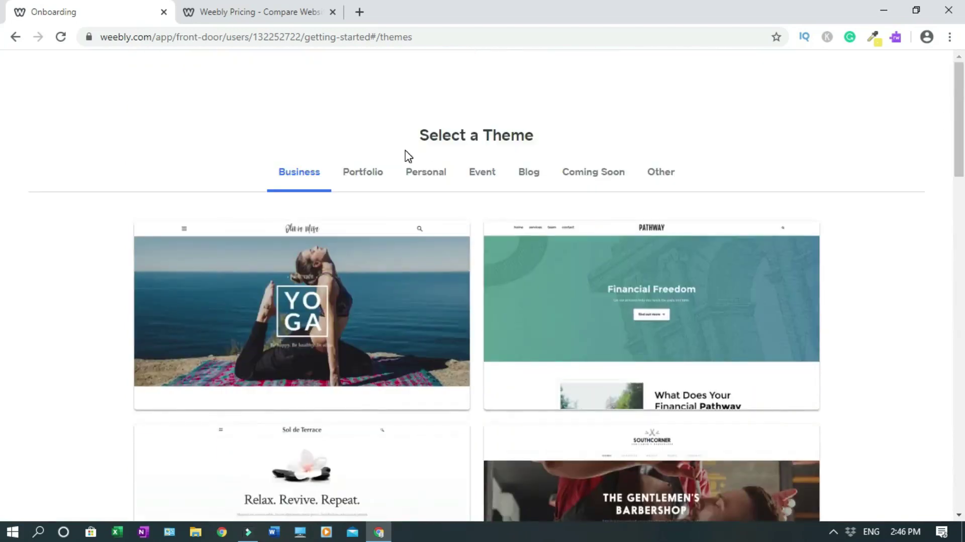
Browse the designs offered in the Portfolio theme category
left_click(360, 175)
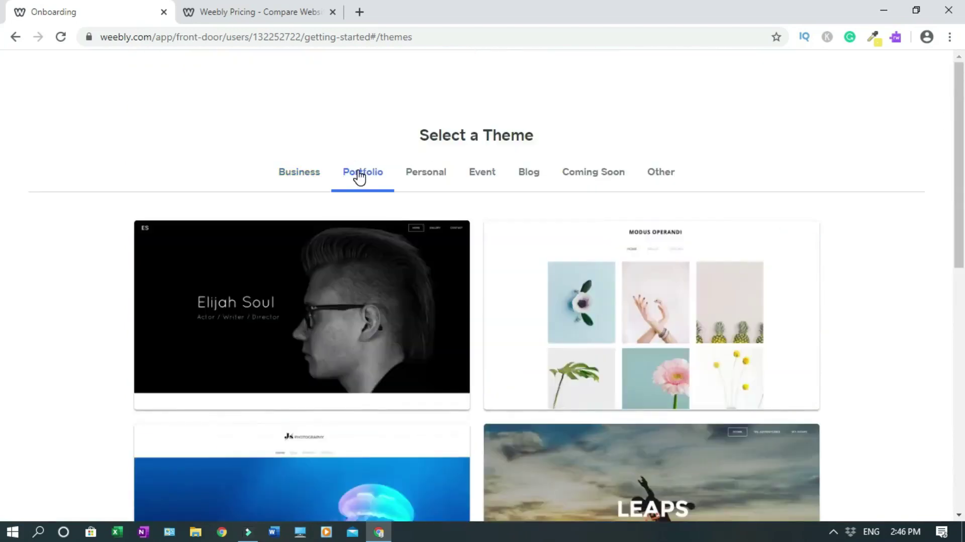
scroll(2, 211, "down", 5)
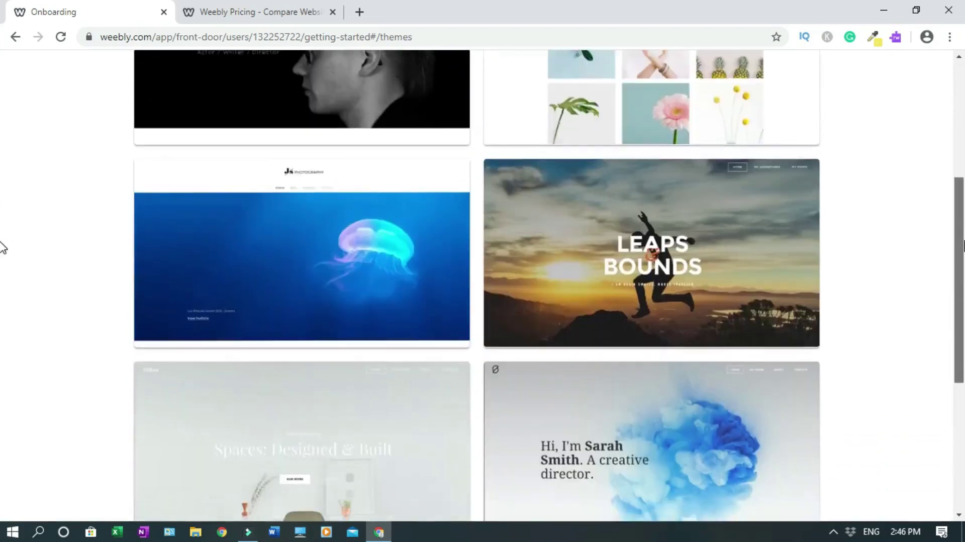
scroll(2, 302, "down", 5)
scroll(943, 169, "up", 8)
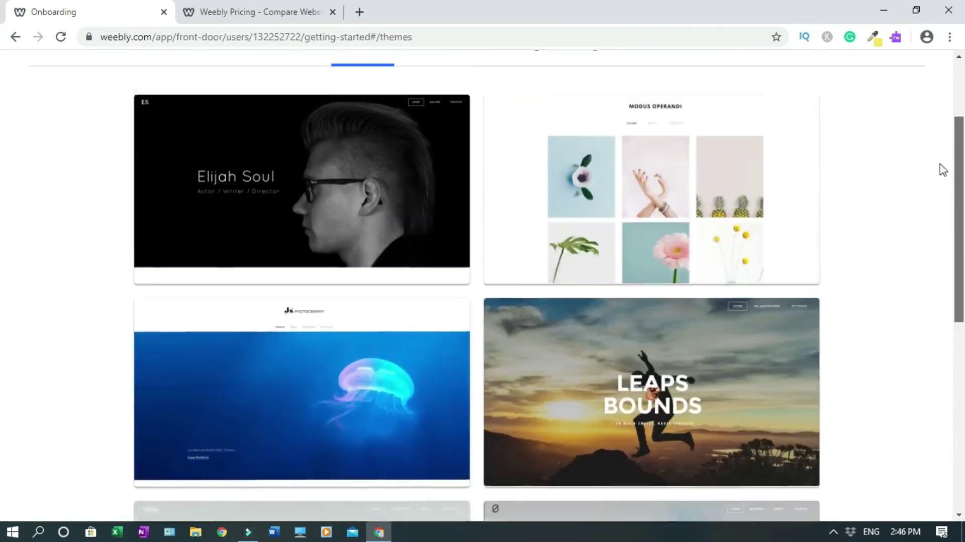
scroll(943, 169, "up", 3)
Look through the themes in the Personal category down to the end of the list
left_click(424, 176)
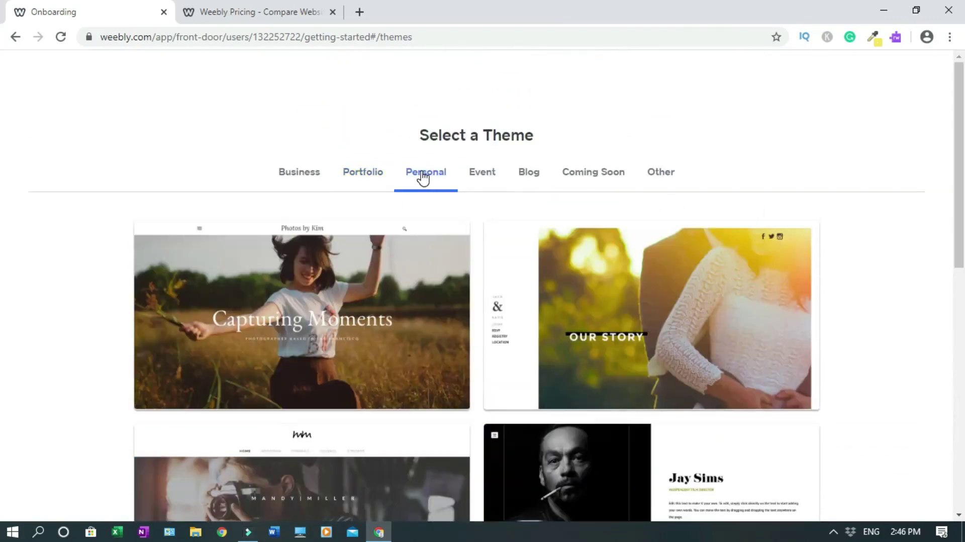
scroll(2, 156, "down", 2)
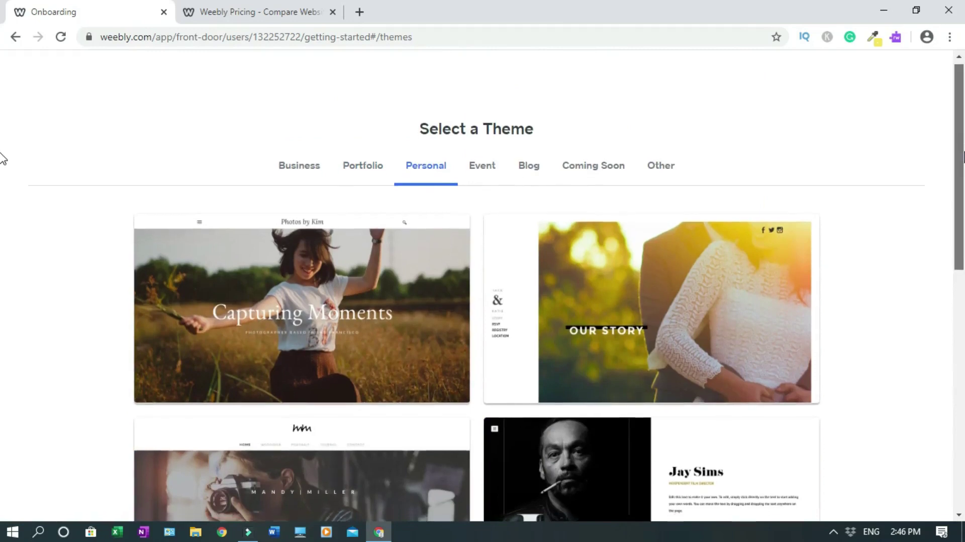
scroll(2, 164, "down", 2)
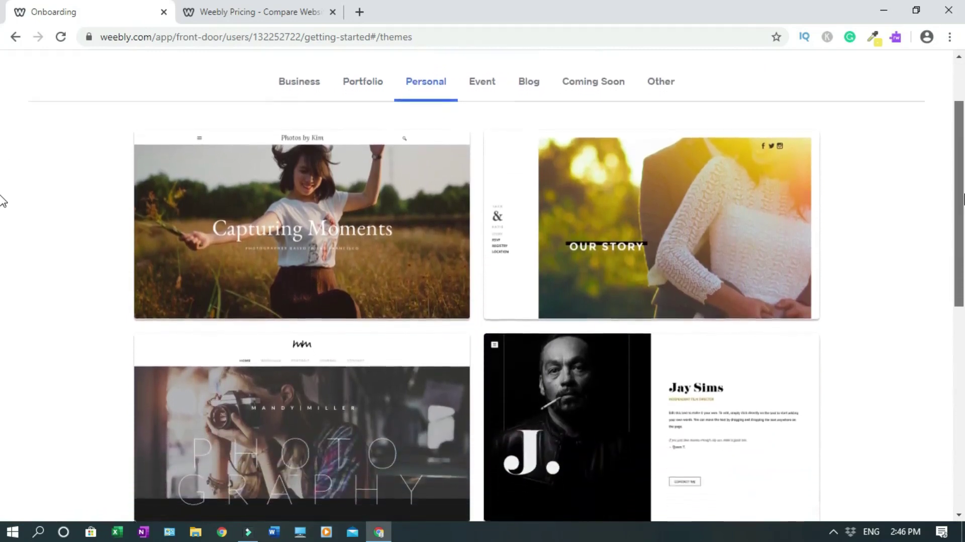
scroll(3, 231, "down", 8)
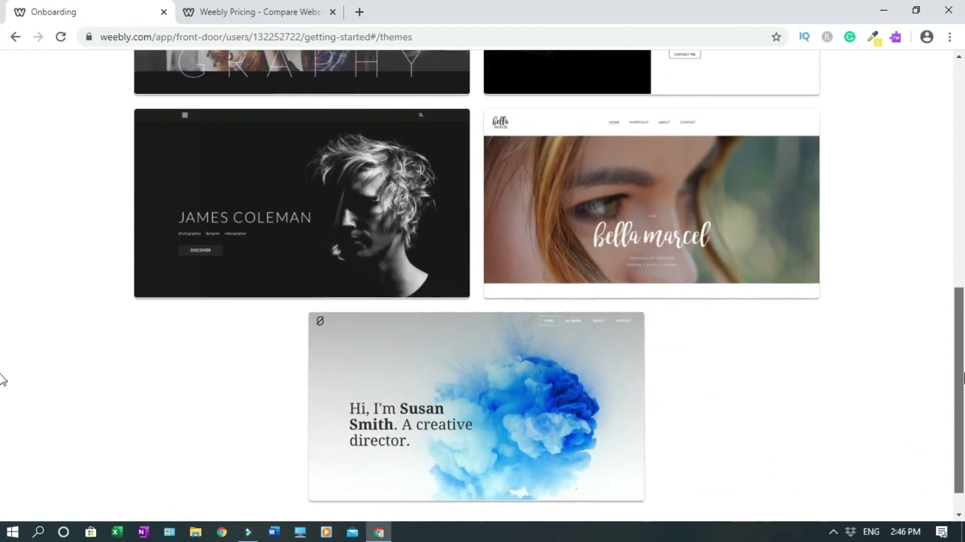
scroll(2, 362, "up", 10)
Look over the themes available in the Event category
left_click(481, 172)
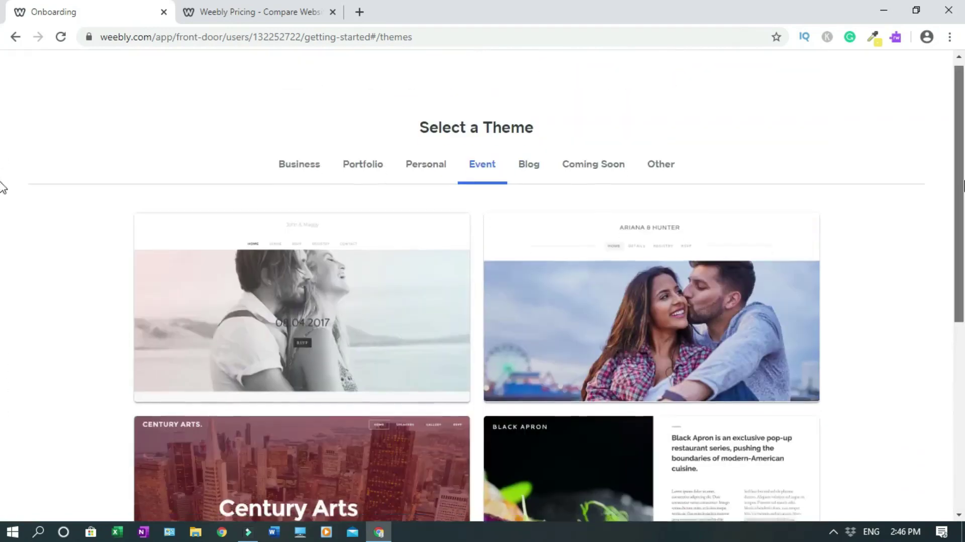
scroll(2, 237, "down", 6)
scroll(954, 301, "up", 7)
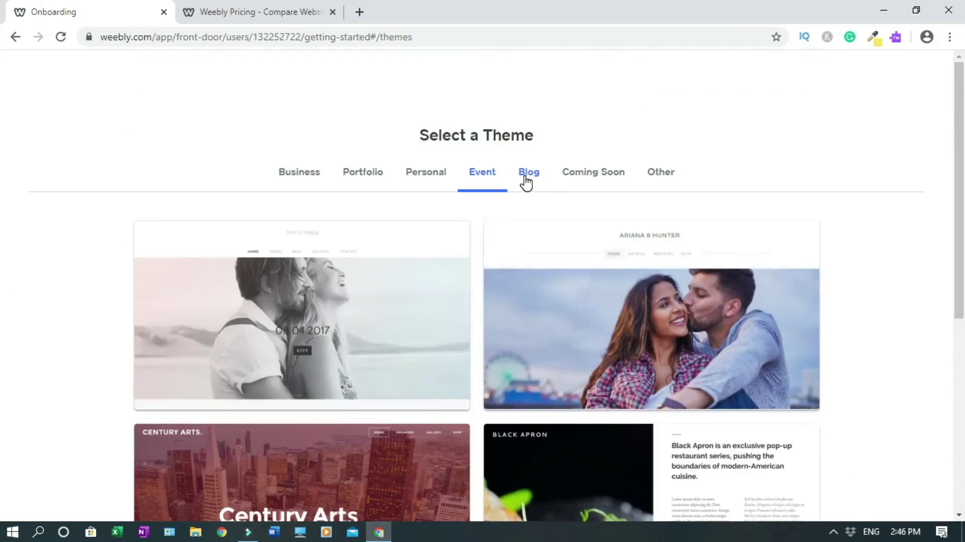
Browse the Blog theme category and examine its designs
left_click(525, 182)
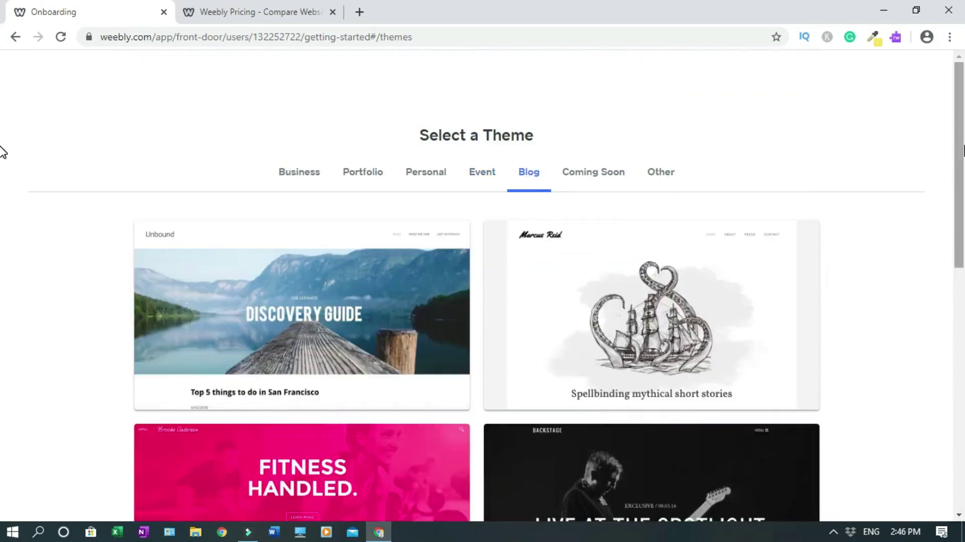
scroll(1, 201, "down", 5)
scroll(2, 271, "down", 4)
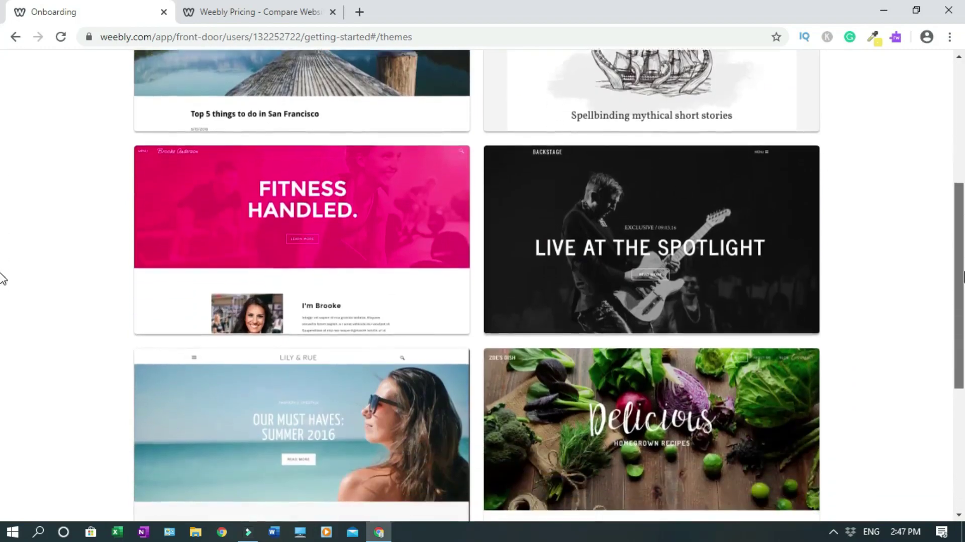
scroll(3, 332, "down", 3)
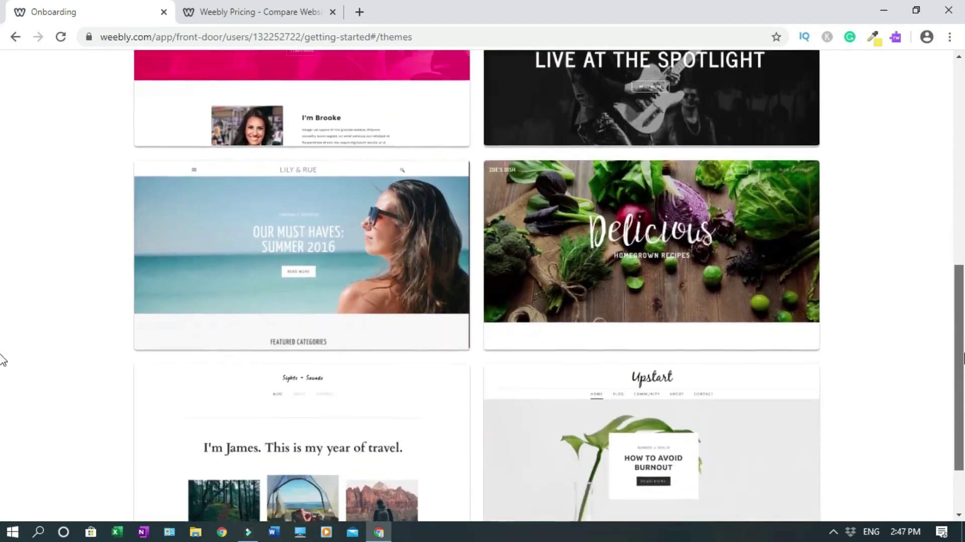
scroll(2, 325, "up", 2)
scroll(942, 194, "up", 10)
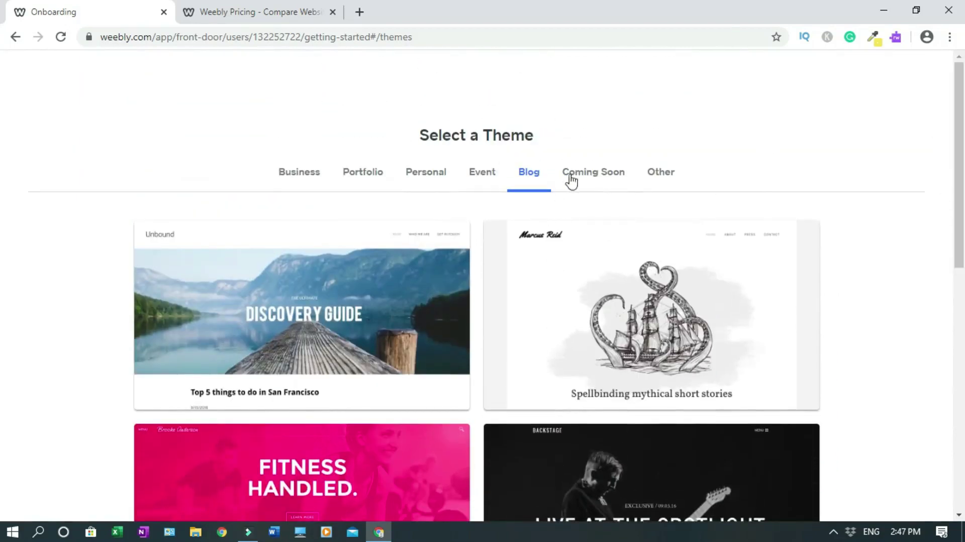
Examine the newsletter sign-up designs in the Coming Soon theme category
left_click(590, 173)
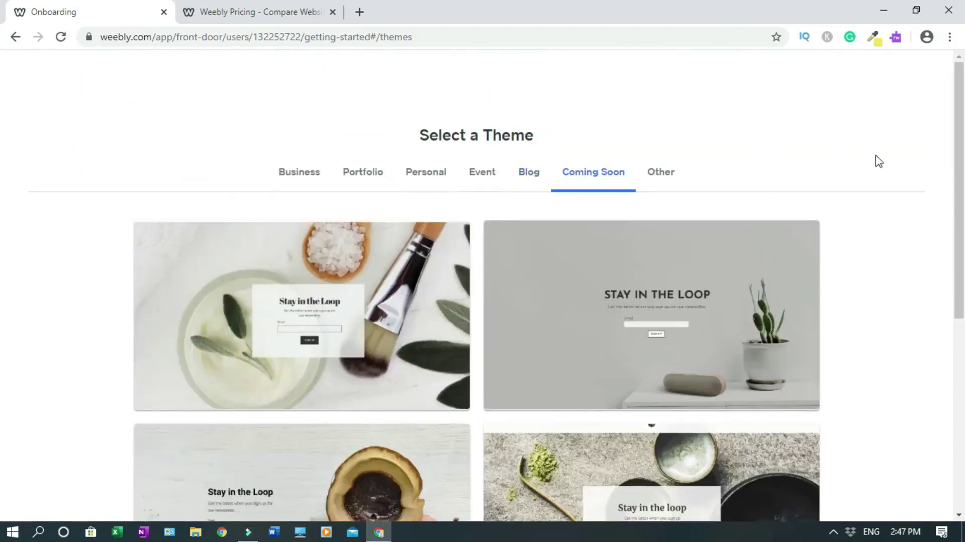
scroll(2, 172, "down", 3)
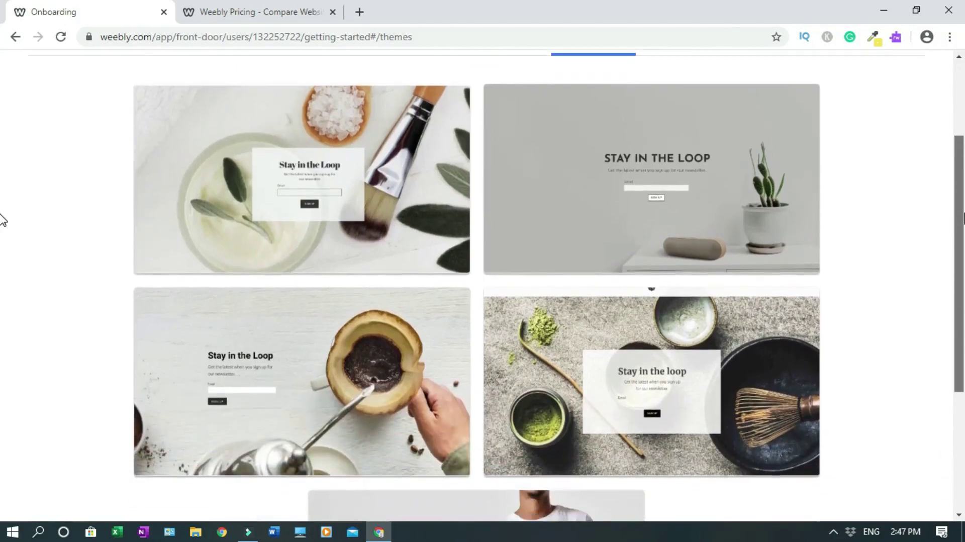
scroll(2, 220, "down", 5)
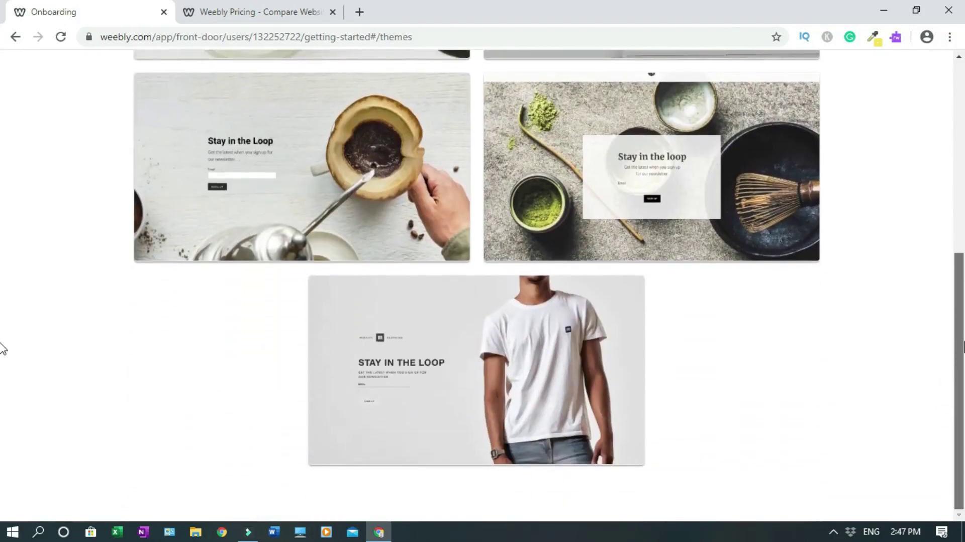
scroll(948, 151, "up", 7)
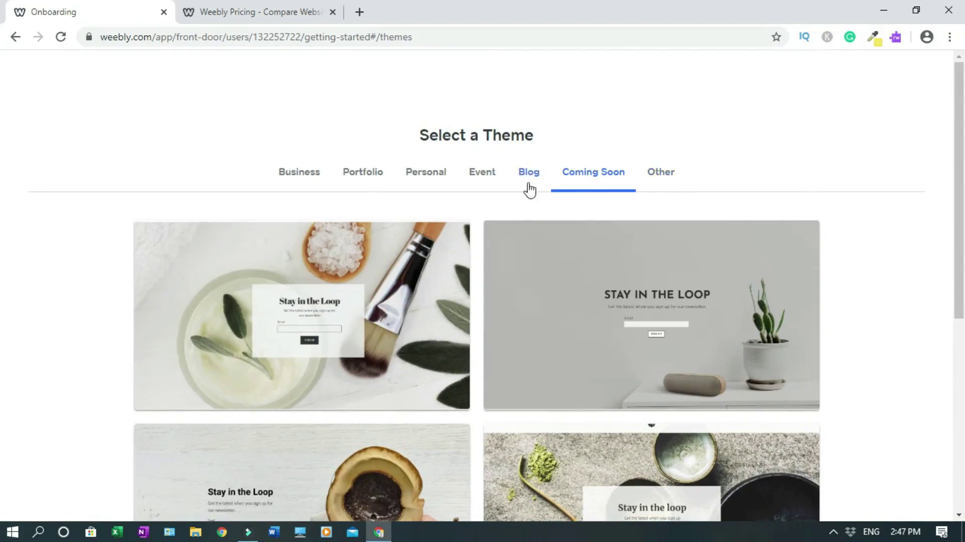
Return to the Business themes and open the preview of the Barney's Burgers theme
left_click(299, 176)
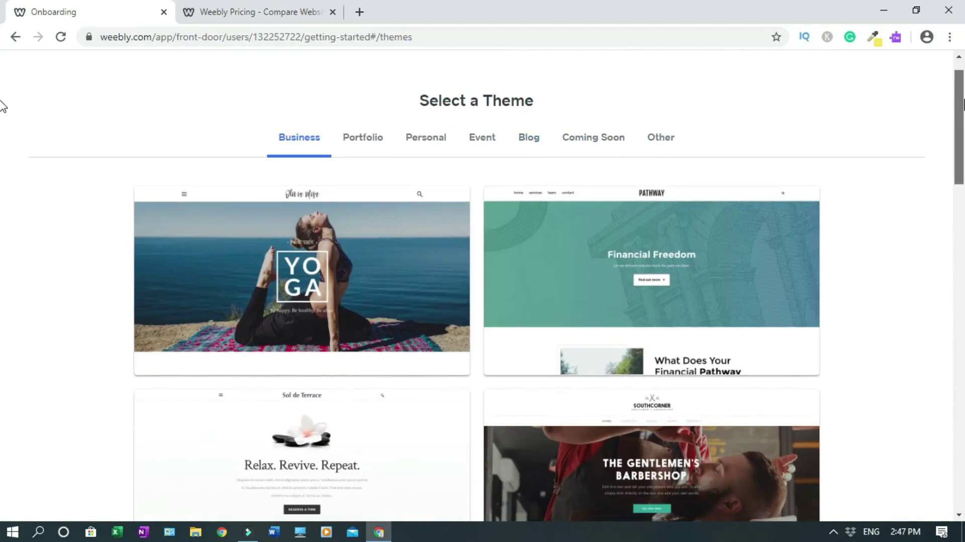
scroll(2, 141, "down", 5)
scroll(3, 160, "down", 13)
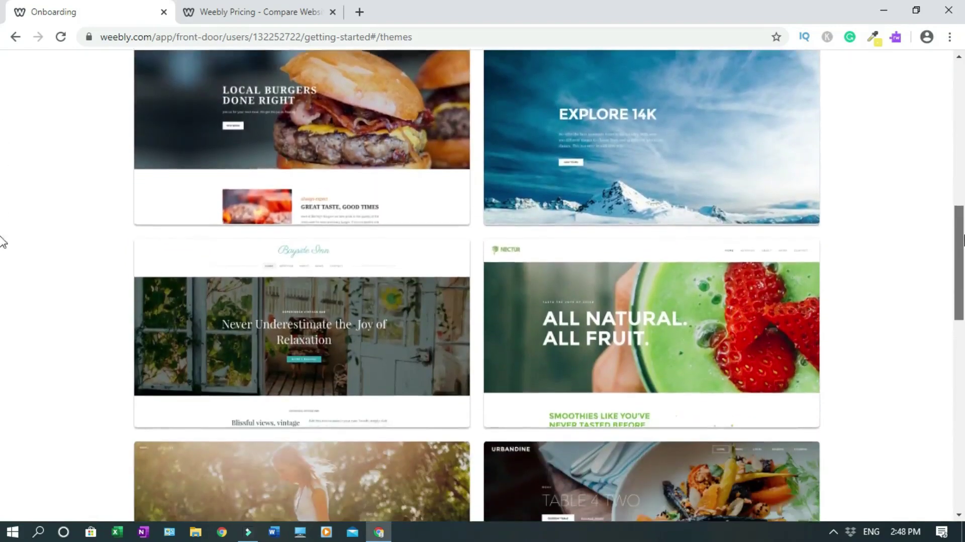
scroll(2, 312, "down", 9)
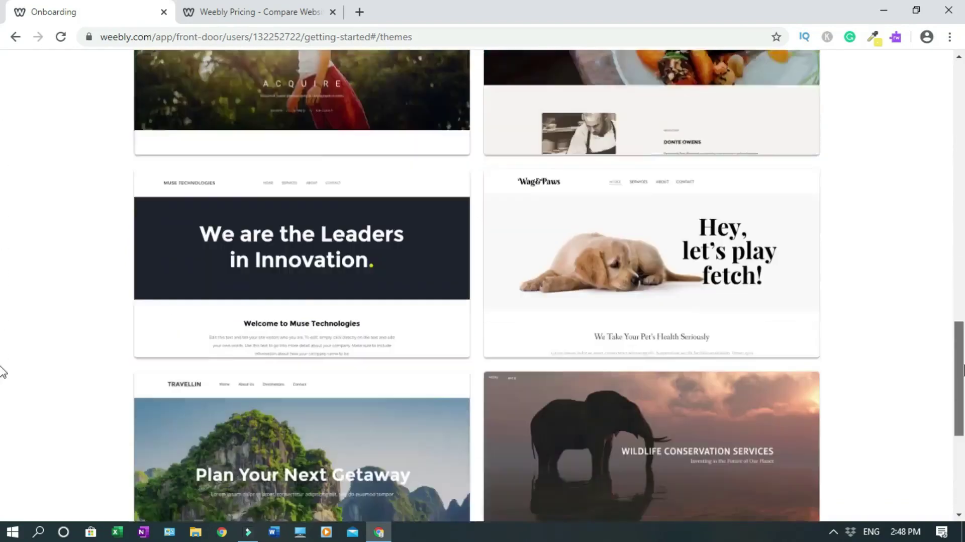
scroll(937, 233, "up", 20)
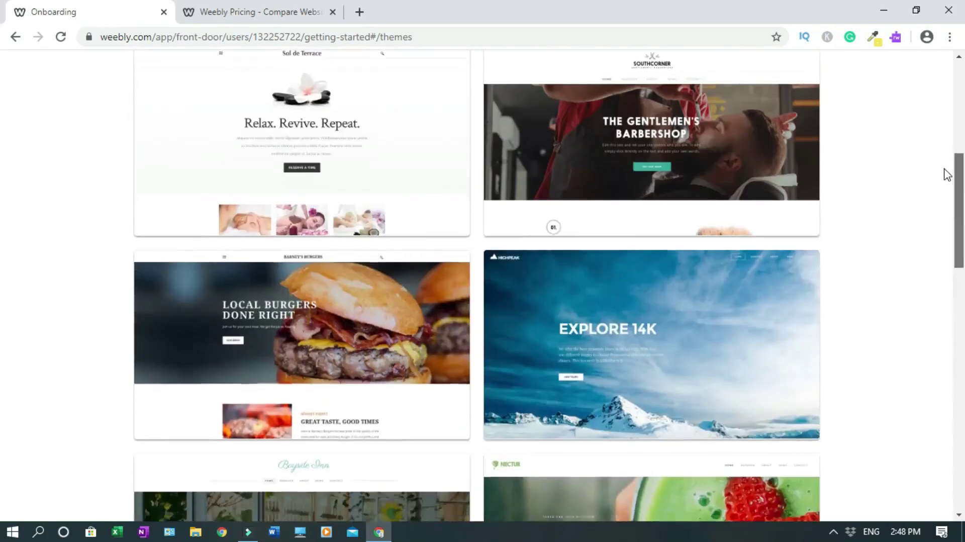
scroll(958, 201, "down", 4)
left_click_drag(960, 204, 960, 208)
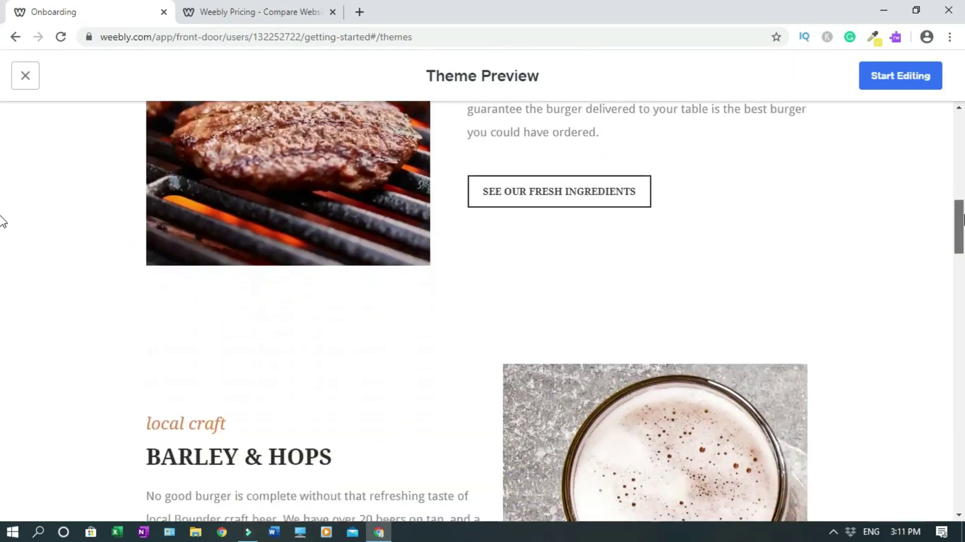
Examine the sections of the Barney's theme preview from the page's beginning to its end
scroll(3, 234, "down", 2)
scroll(3, 234, "down", 10)
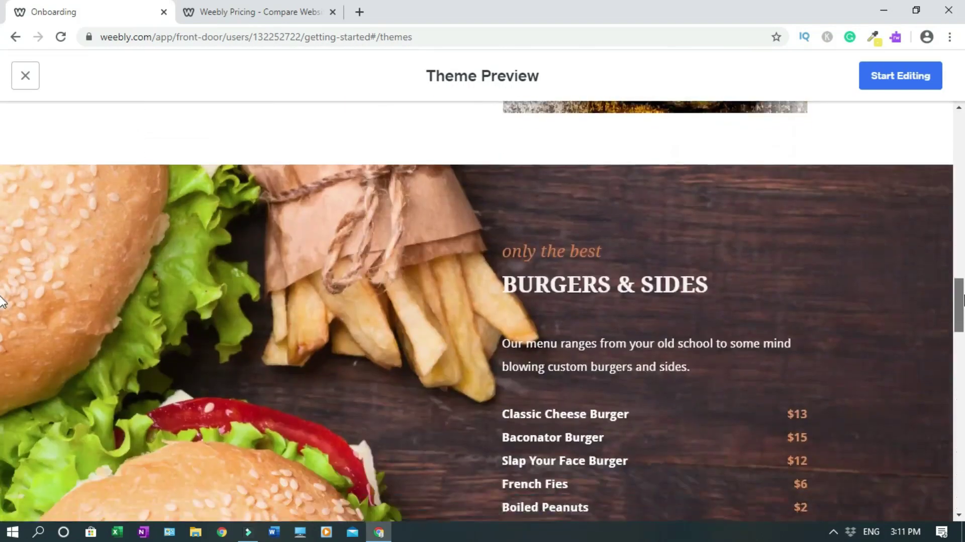
scroll(3, 302, "down", 6)
left_click_drag(960, 384, 959, 477)
scroll(3, 302, "up", 20)
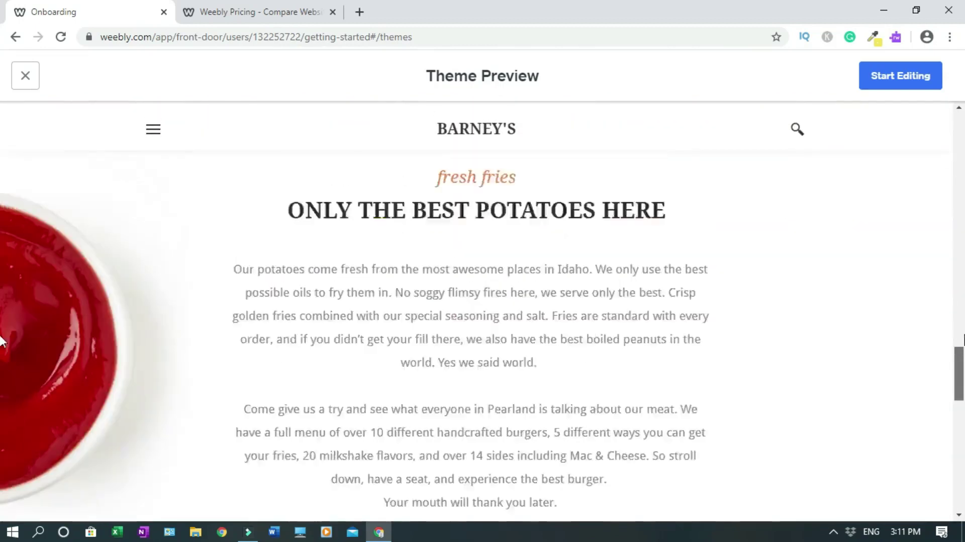
scroll(2, 241, "up", 10)
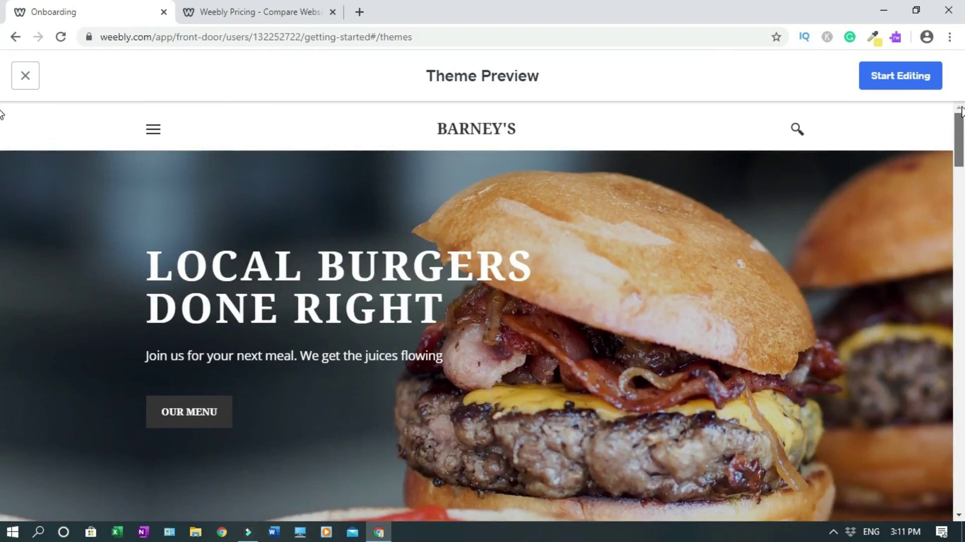
Start editing the site with the previewed theme and choose the free subdomain classicproduct.weebly.com
left_click(895, 86)
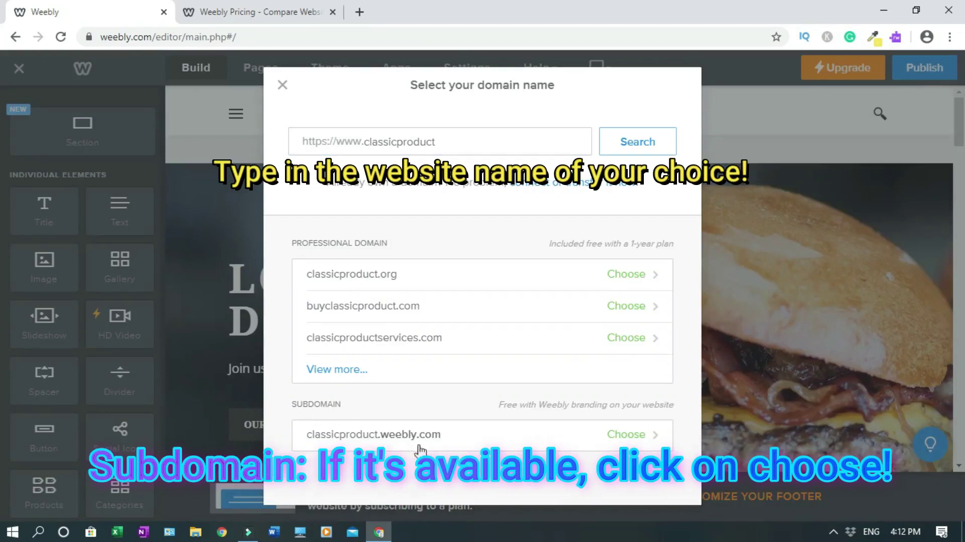
left_click(629, 435)
left_click(674, 86)
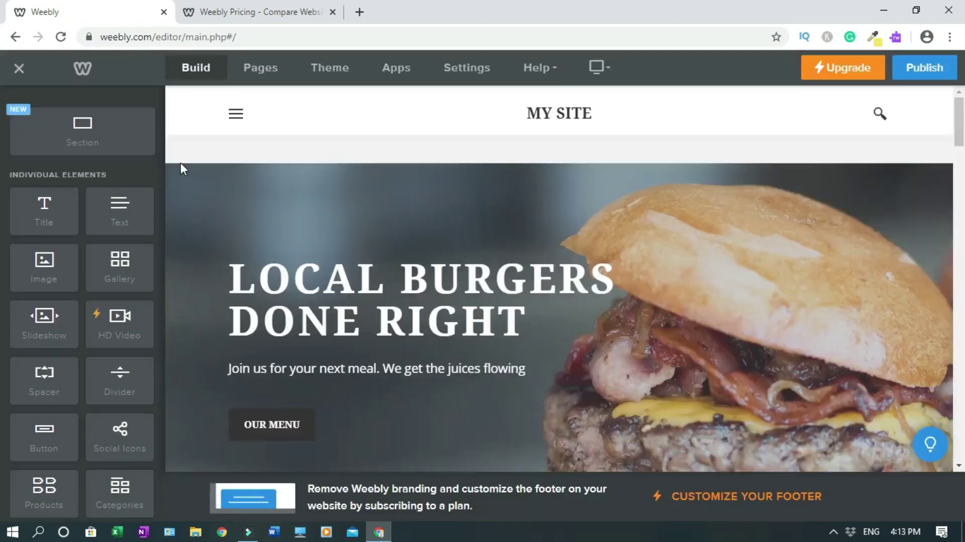
Examine the app collections and the popular apps in the App Center, and return to the site editor
left_click(260, 70)
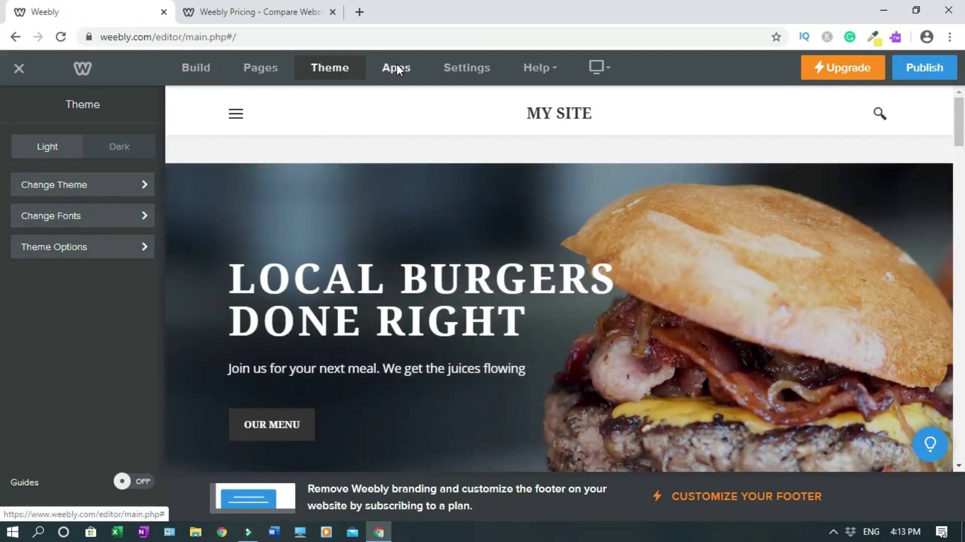
left_click(396, 68)
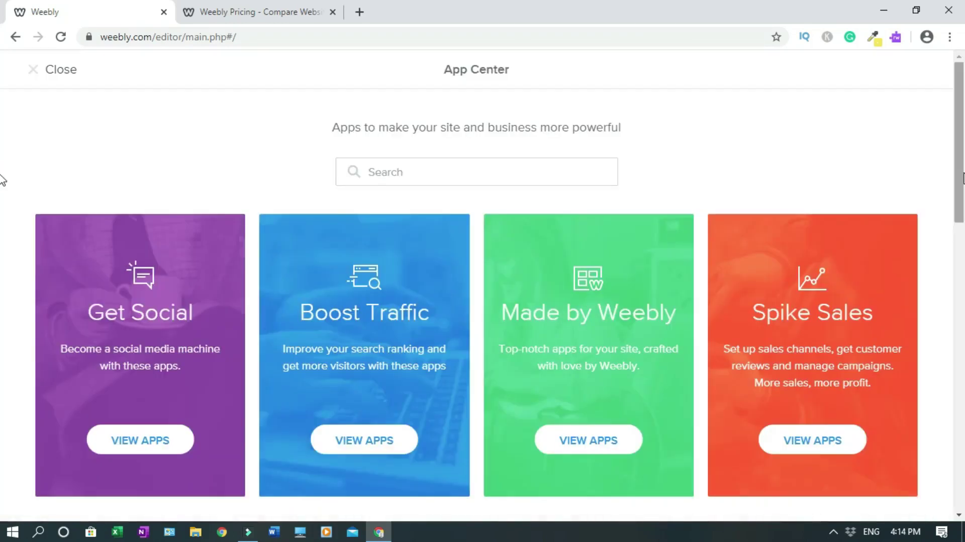
scroll(3, 180, "down", 7)
scroll(3, 226, "down", 4)
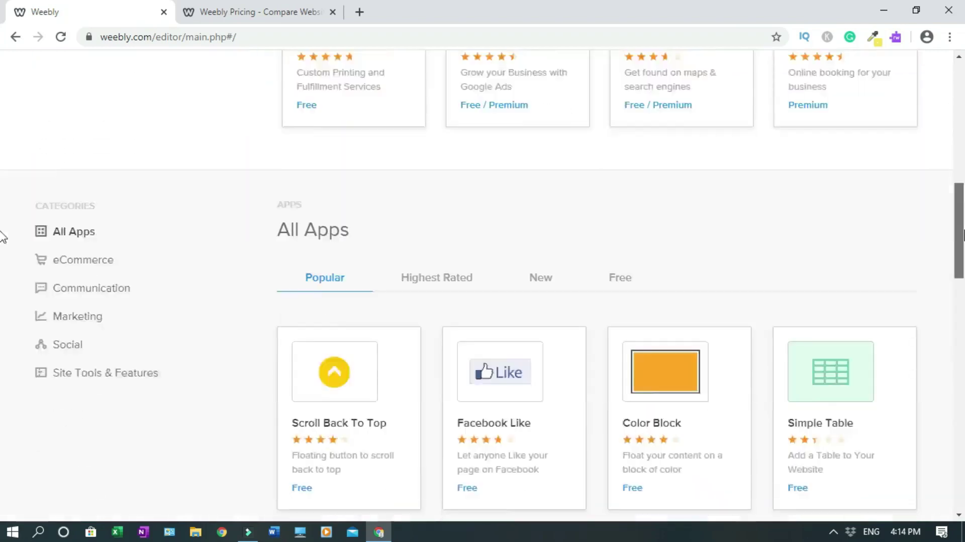
scroll(3, 236, "down", 18)
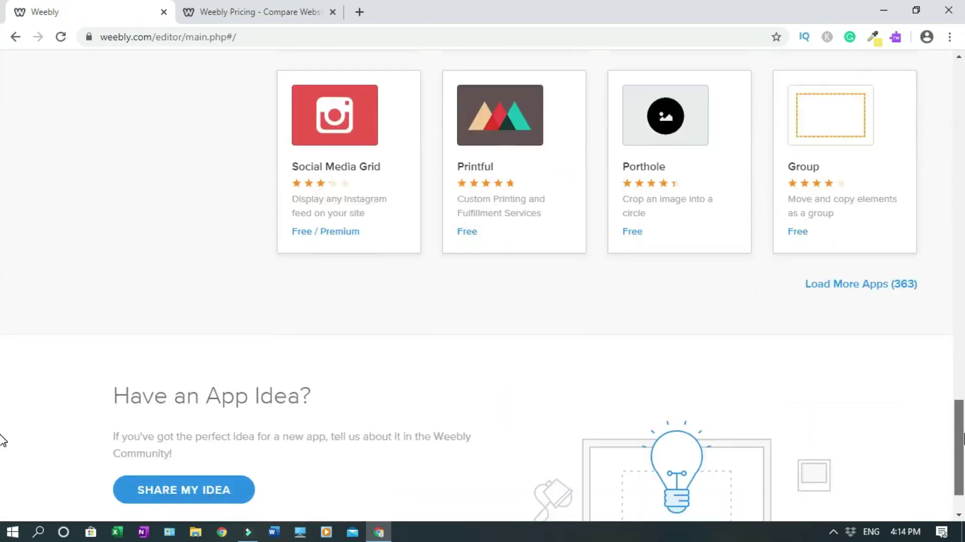
scroll(3, 440, "up", 20)
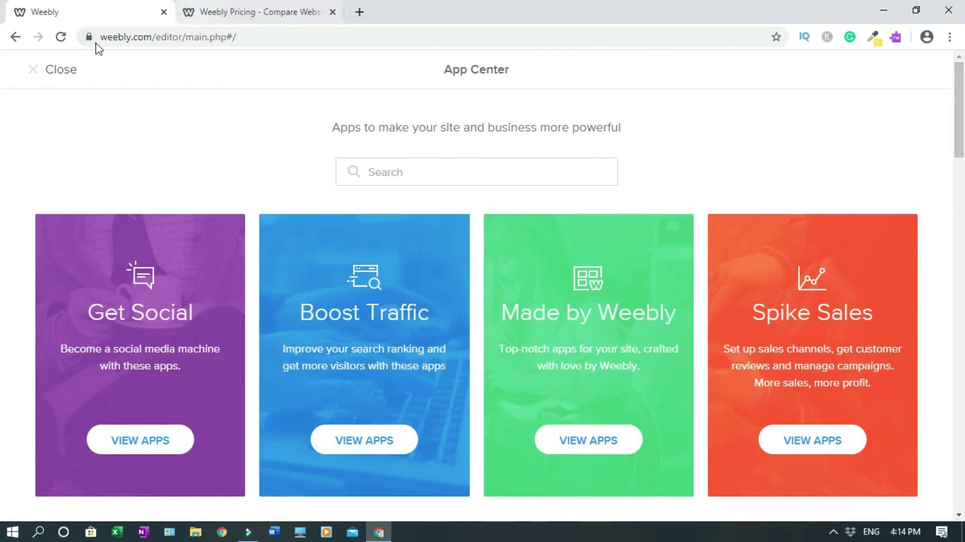
left_click(15, 37)
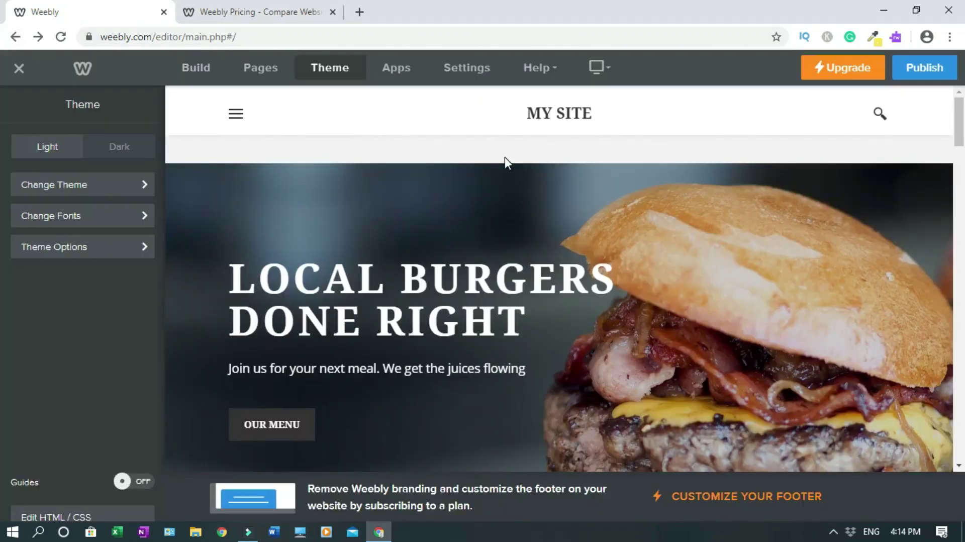
Switch the editor to the mobile view and examine how the home page is laid out on a phone
right_click(471, 73)
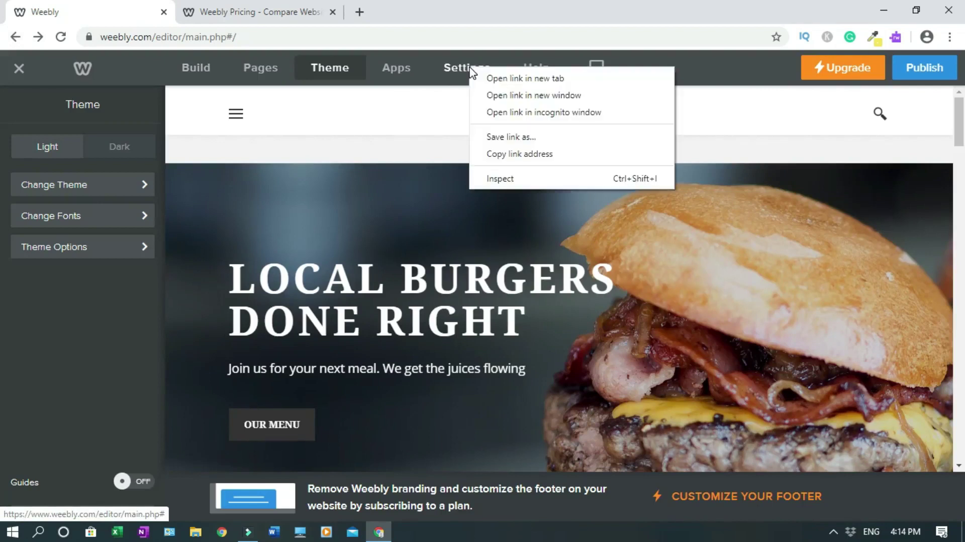
left_click(503, 75)
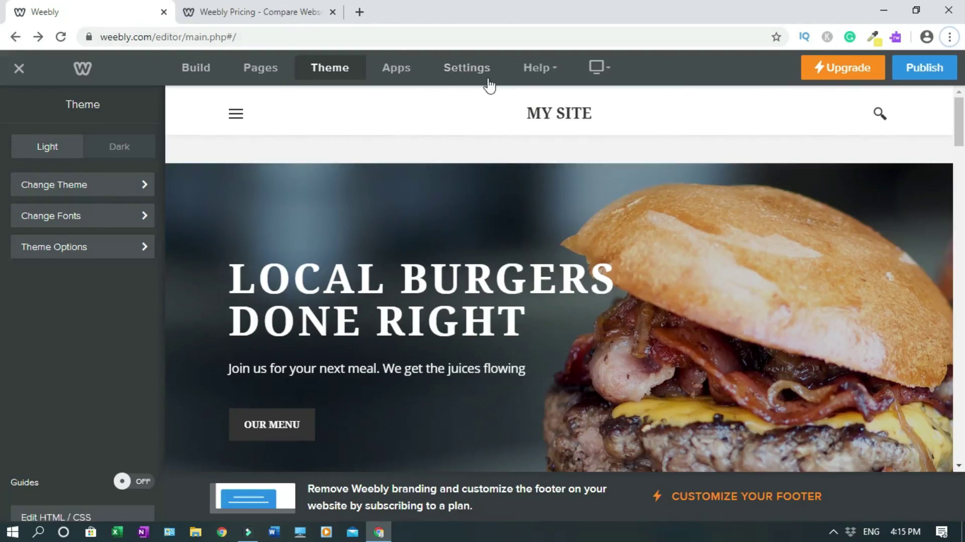
left_click(608, 75)
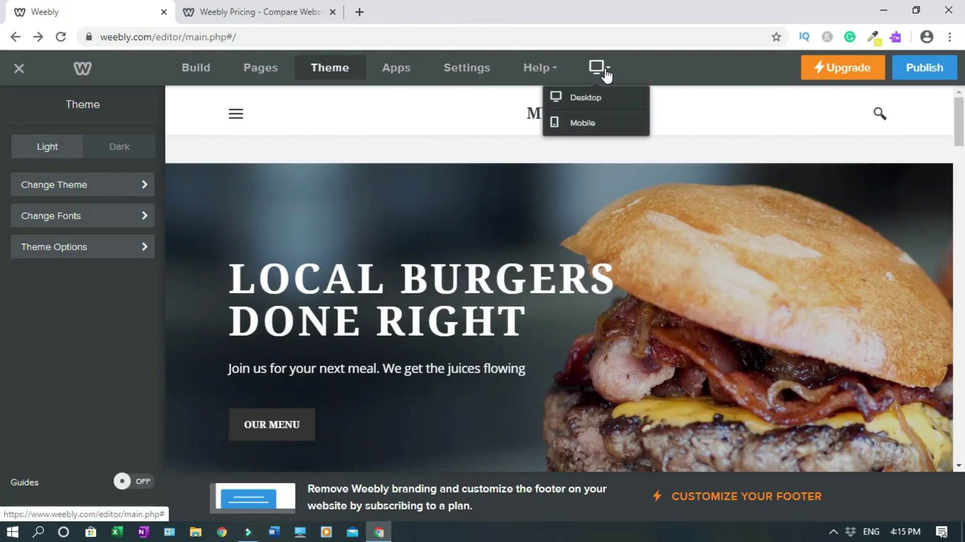
left_click(577, 125)
left_click_drag(595, 133, 605, 176)
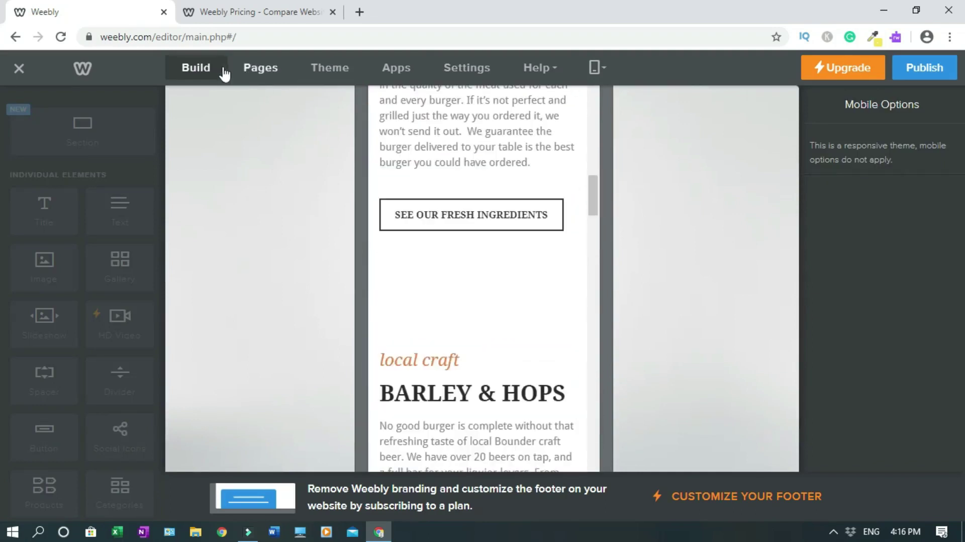
Open the site's page list, examine the page types that can be added, and close them without adding one
left_click(260, 72)
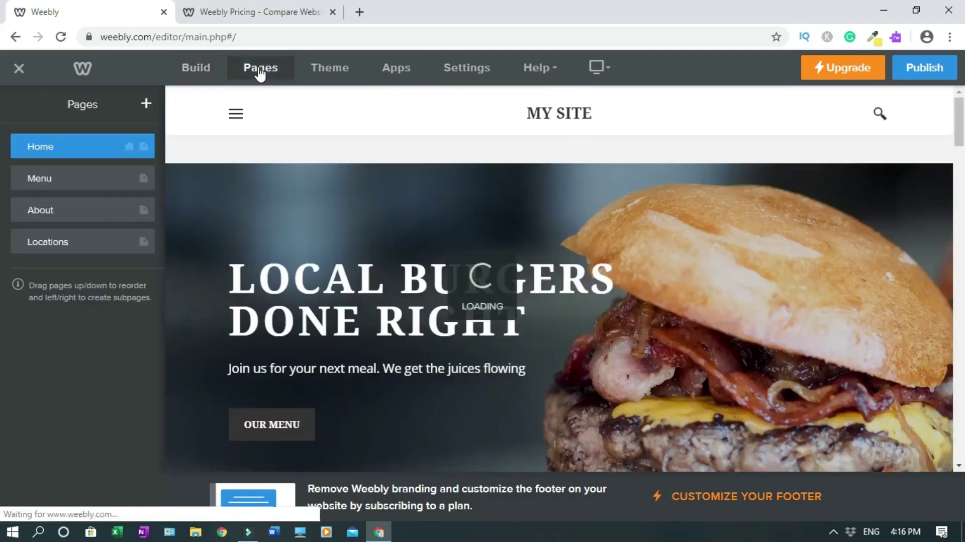
left_click(146, 105)
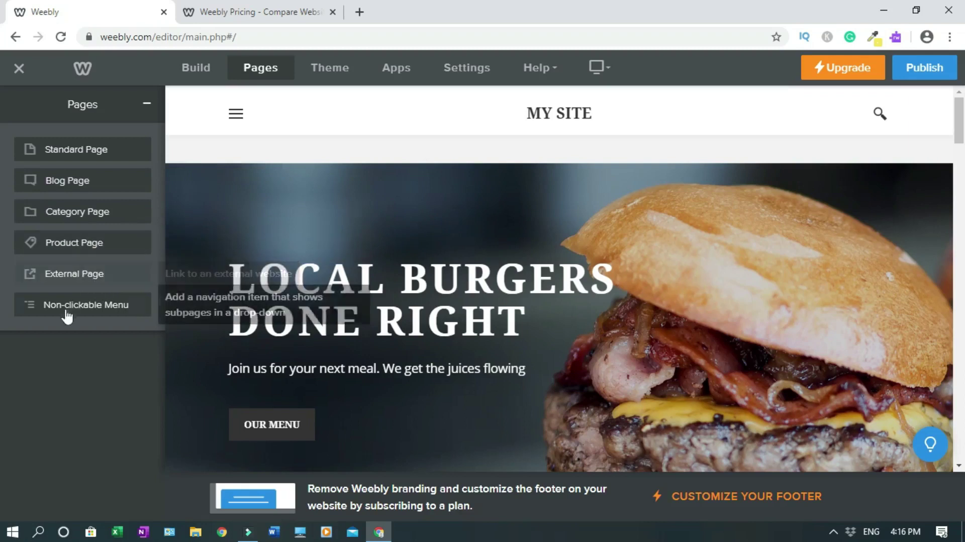
left_click(147, 104)
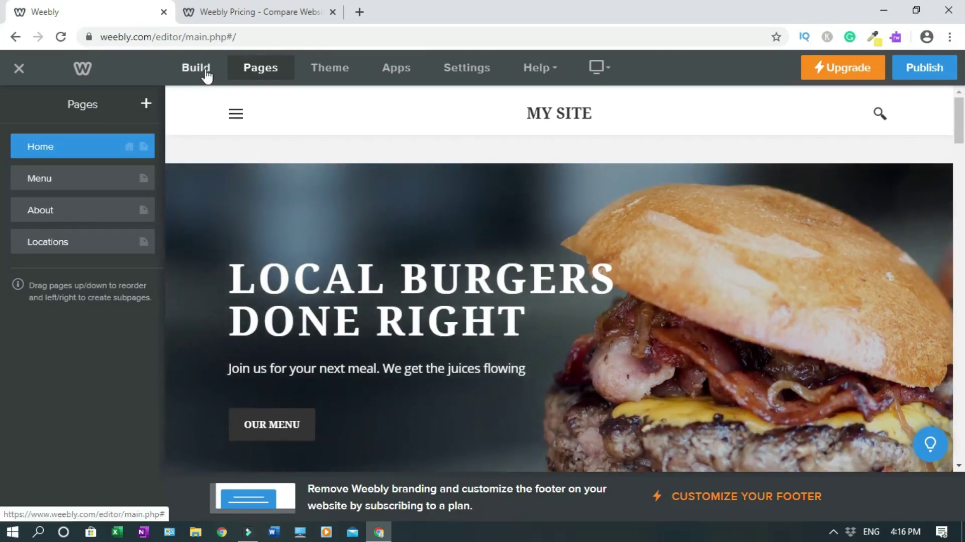
Return to the building elements and view the image upload options for replacing the site title with a logo
left_click(207, 74)
scroll(961, 111, "down", 1)
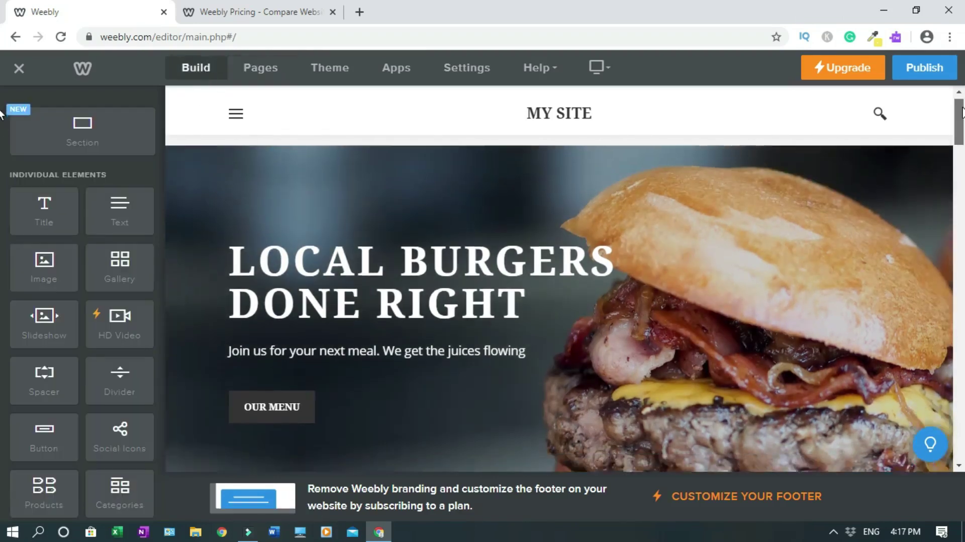
mouse_move(662, 142)
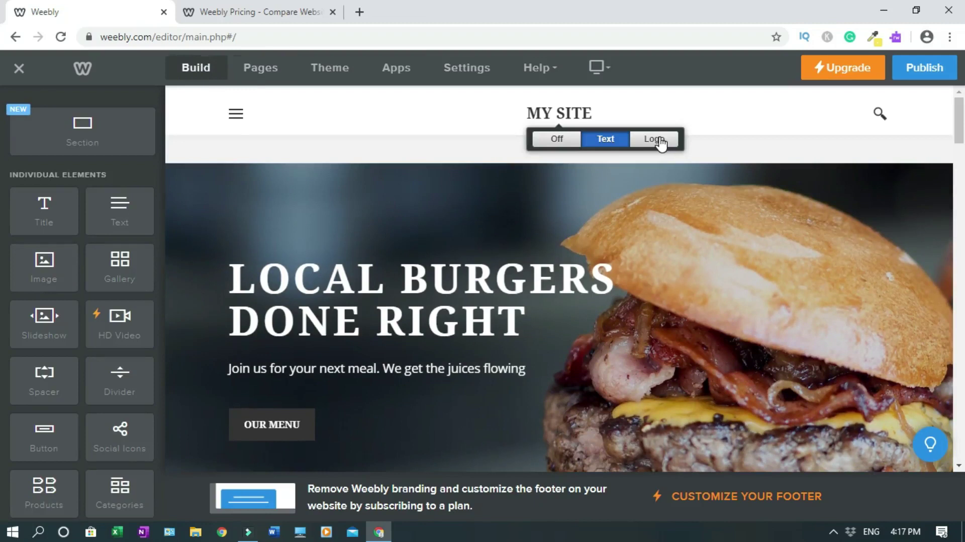
left_click(655, 140)
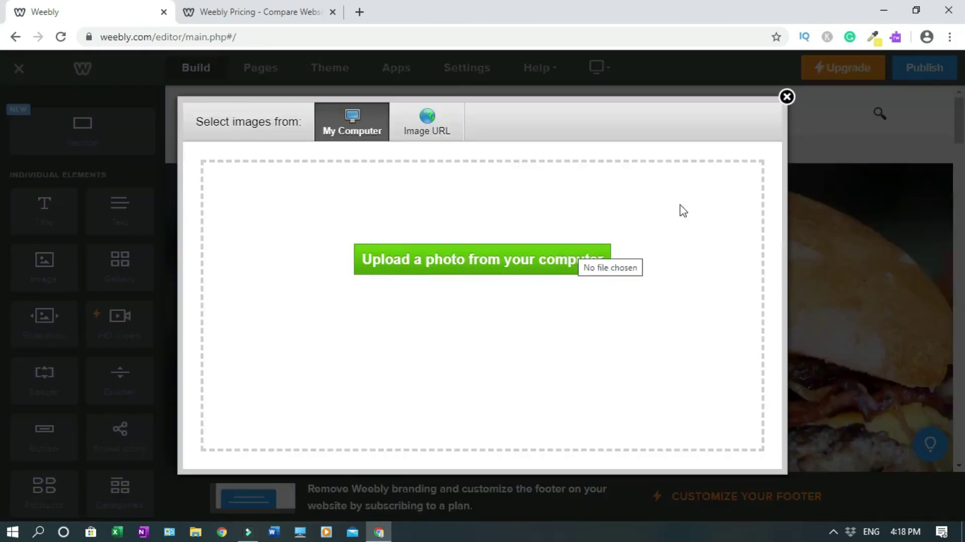
left_click(788, 97)
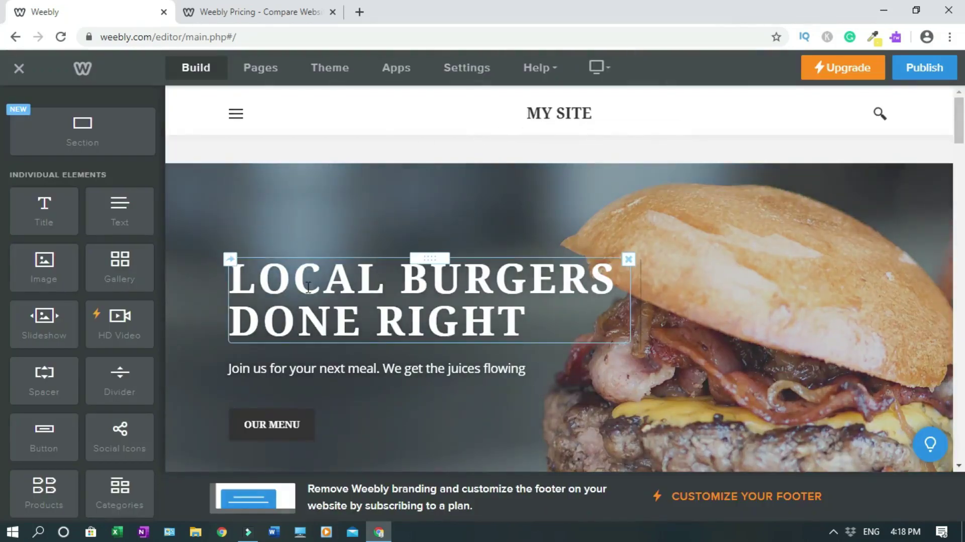
Replace the hero banner's heading text with "CLASSIC PRODUCT"
left_click(230, 279)
left_click_drag(230, 280, 507, 315)
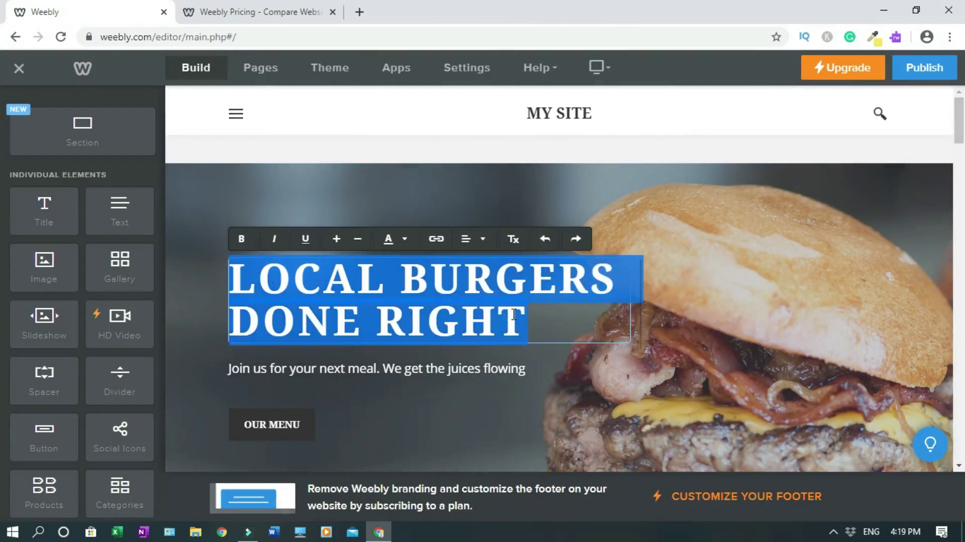
type("CL")
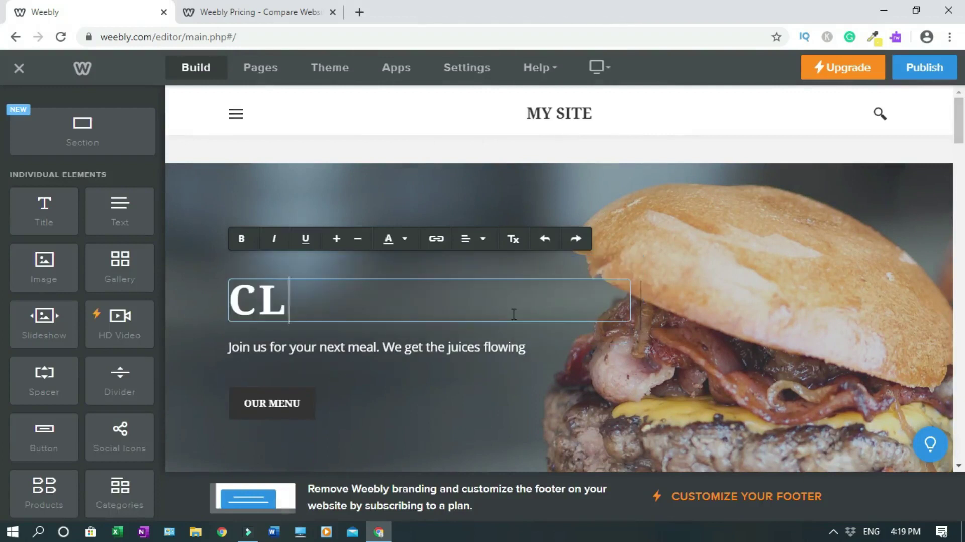
type("ASSIC PRODUCT")
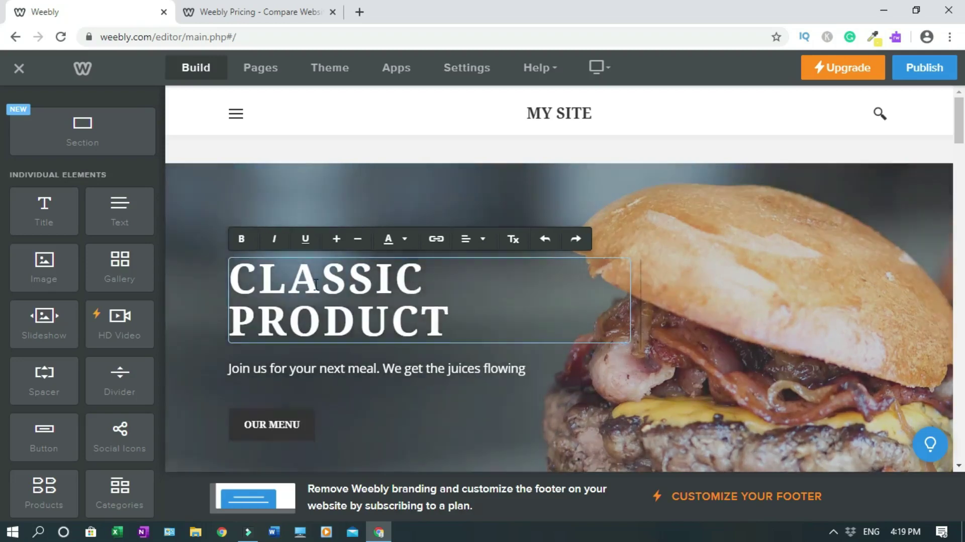
Format the whole hero heading in italics, with a smaller font size and a mustard yellow text colour
triple_click(316, 284)
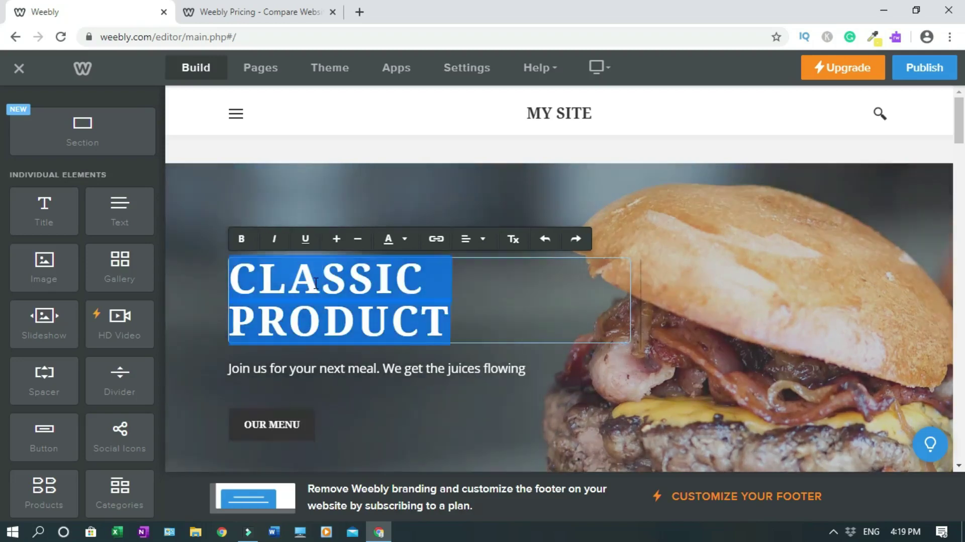
left_click(274, 242)
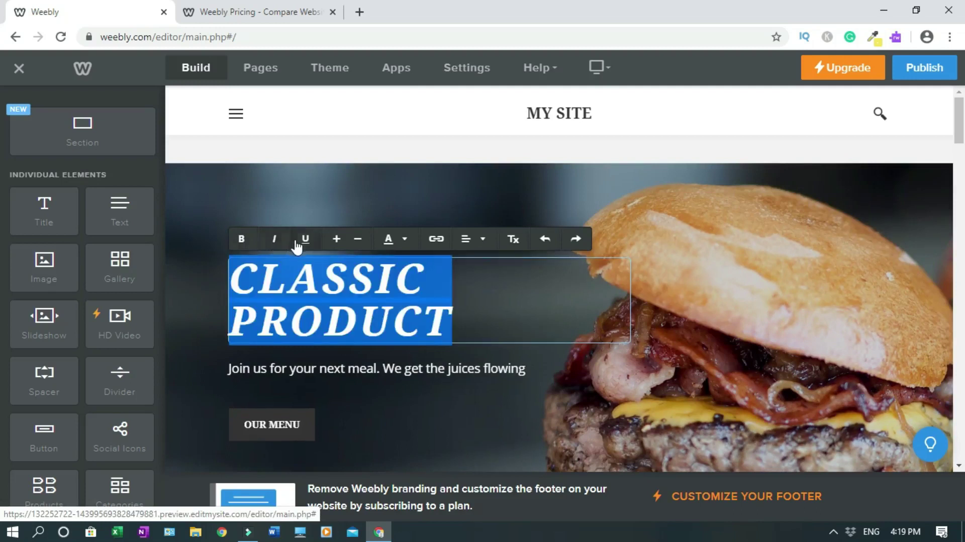
left_click(358, 242)
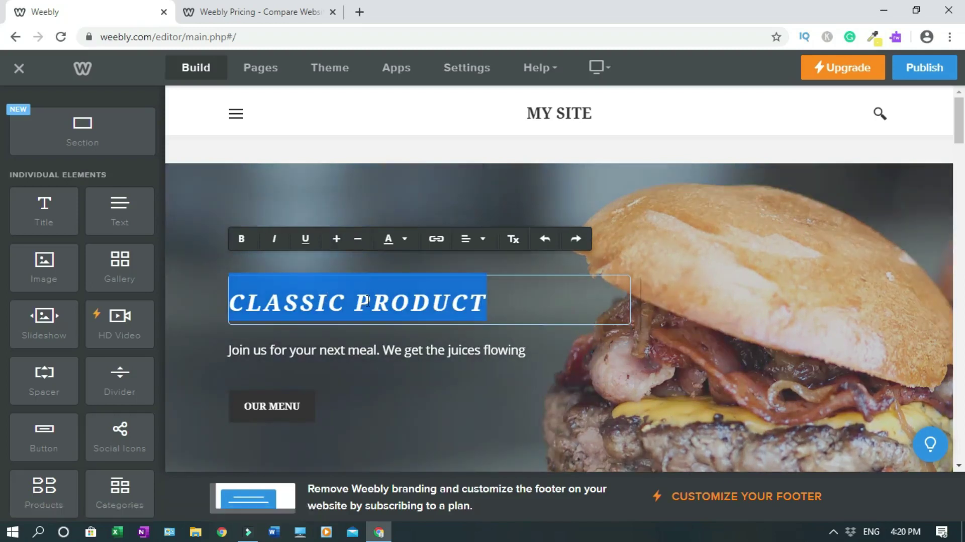
left_click(390, 240)
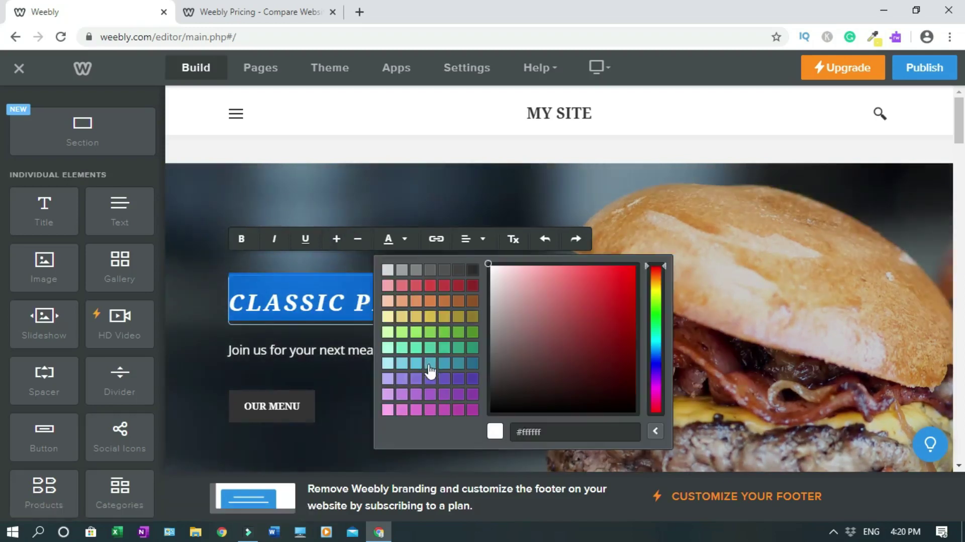
left_click(430, 318)
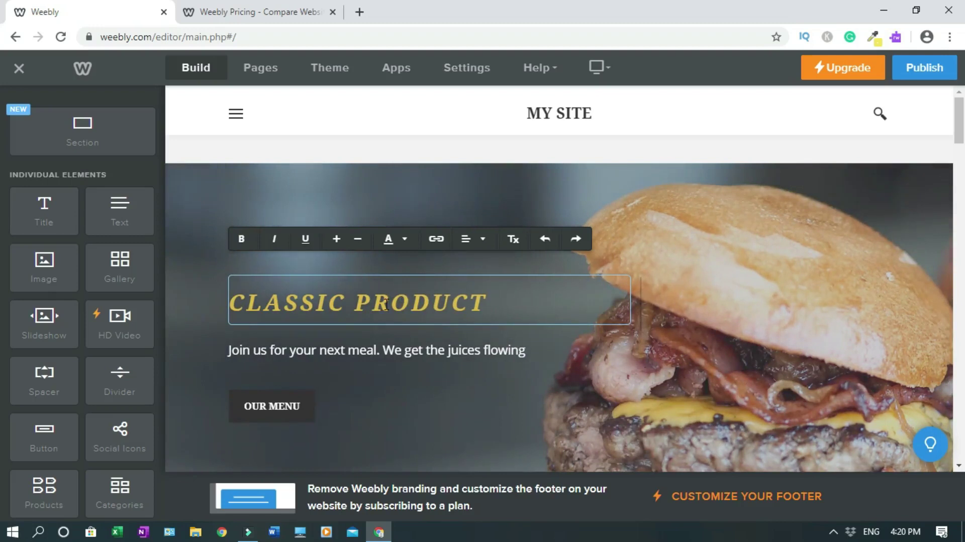
View the Website URL link options for the hero heading, close them without adding a link, and deselect the heading
triple_click(386, 304)
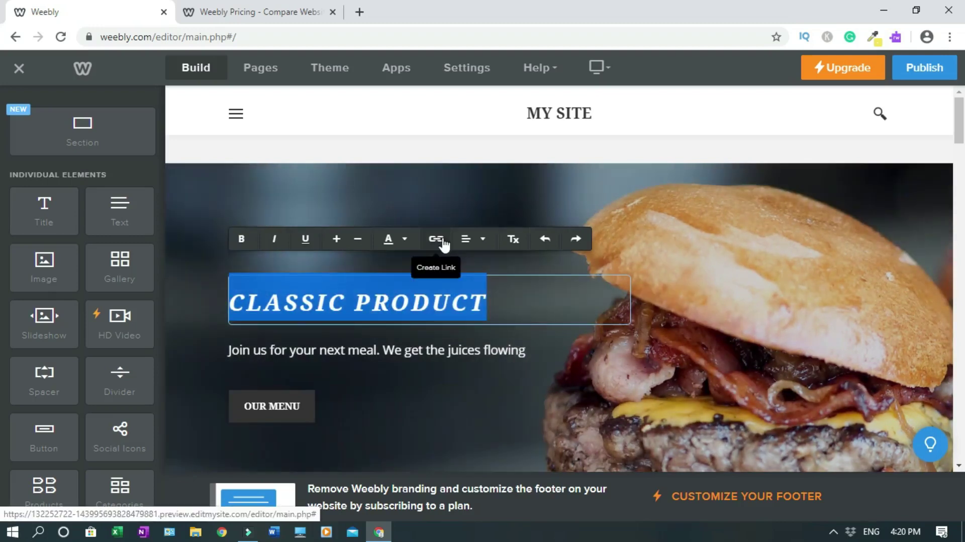
left_click(439, 242)
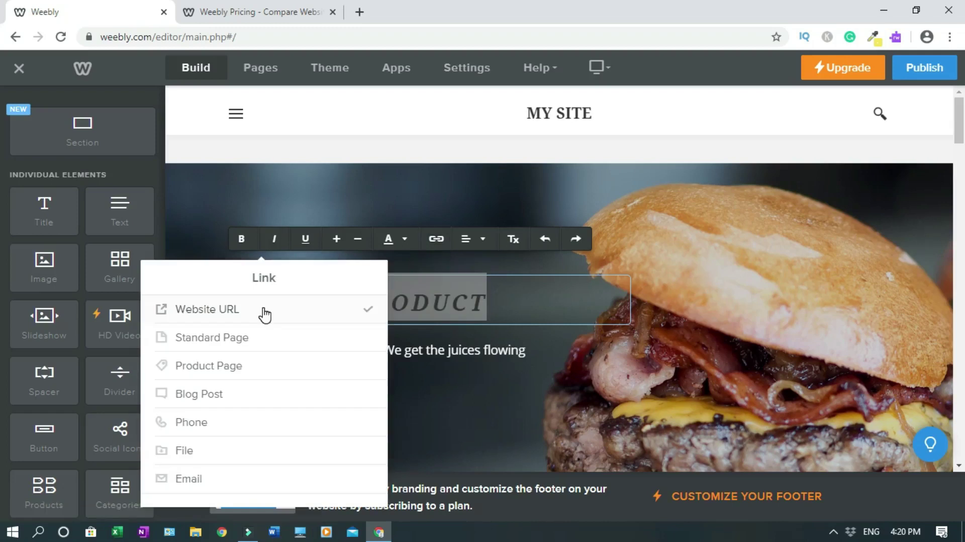
left_click(271, 316)
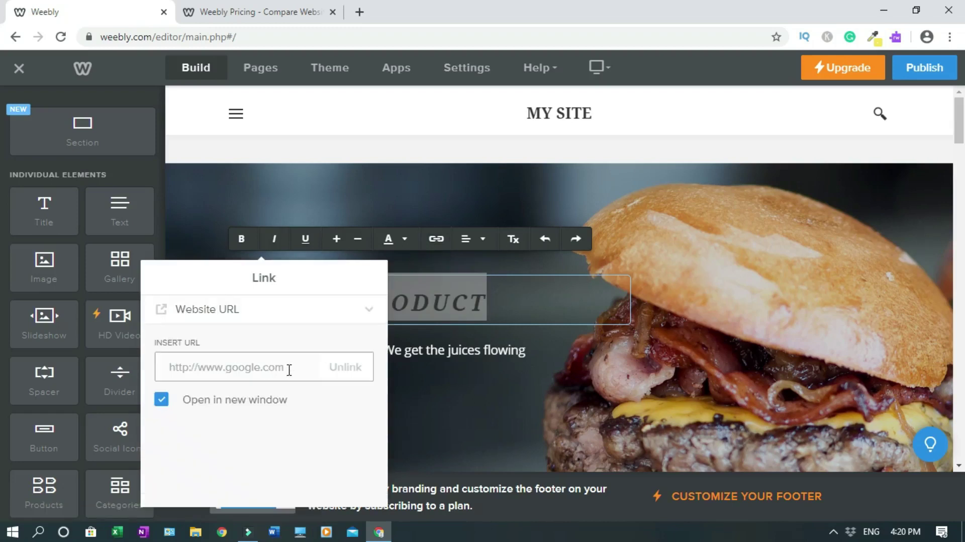
left_click(332, 174)
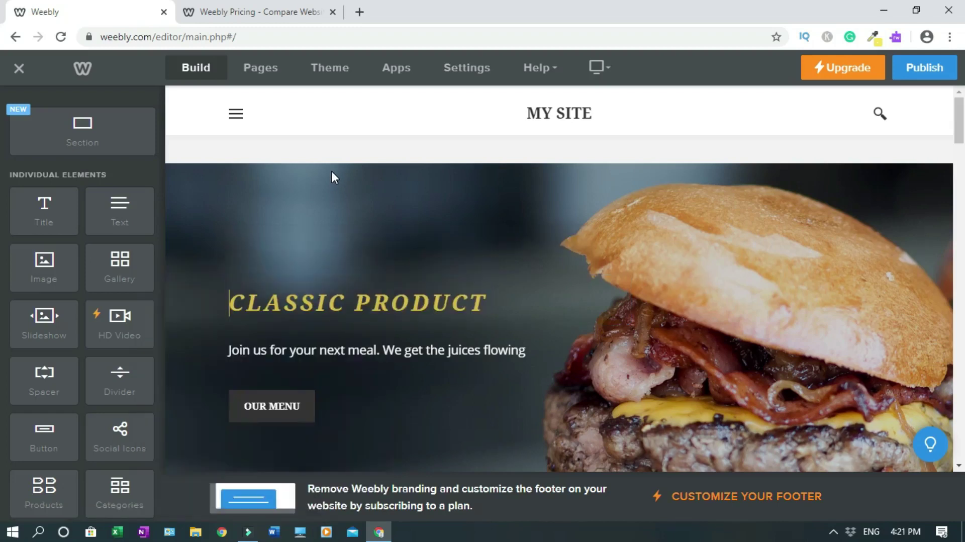
triple_click(399, 294)
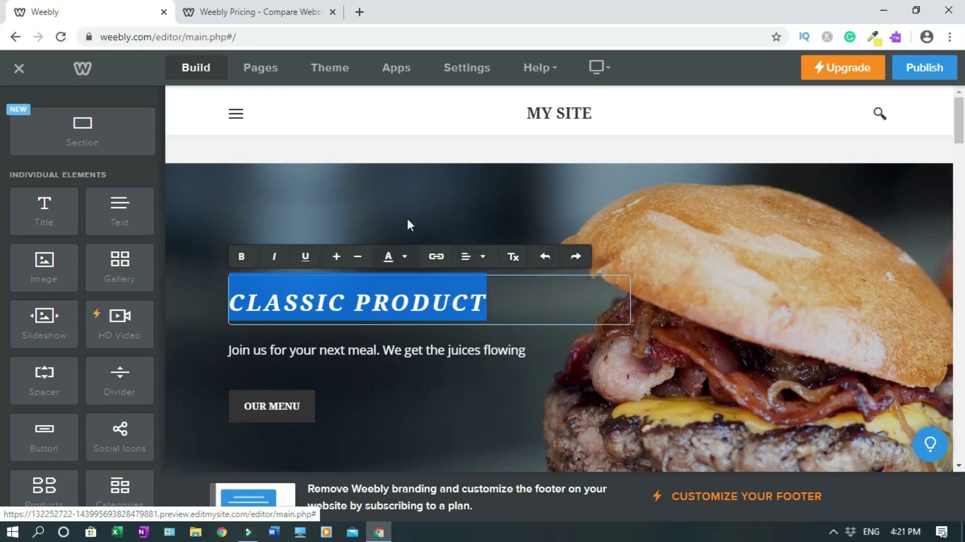
left_click(407, 194)
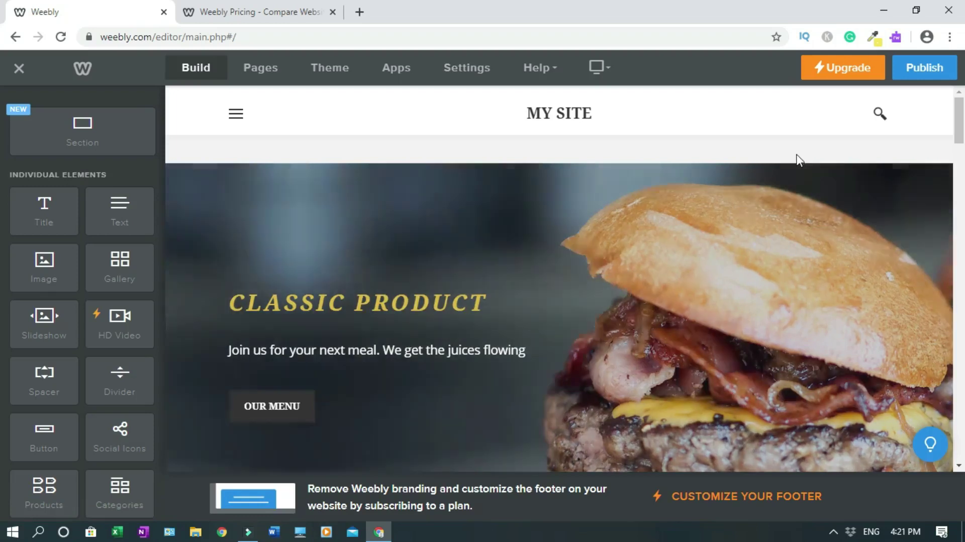
Delete the spacer element above the "Great Taste, Good Times" section and confirm the deletion
scroll(713, 341, "down", 5)
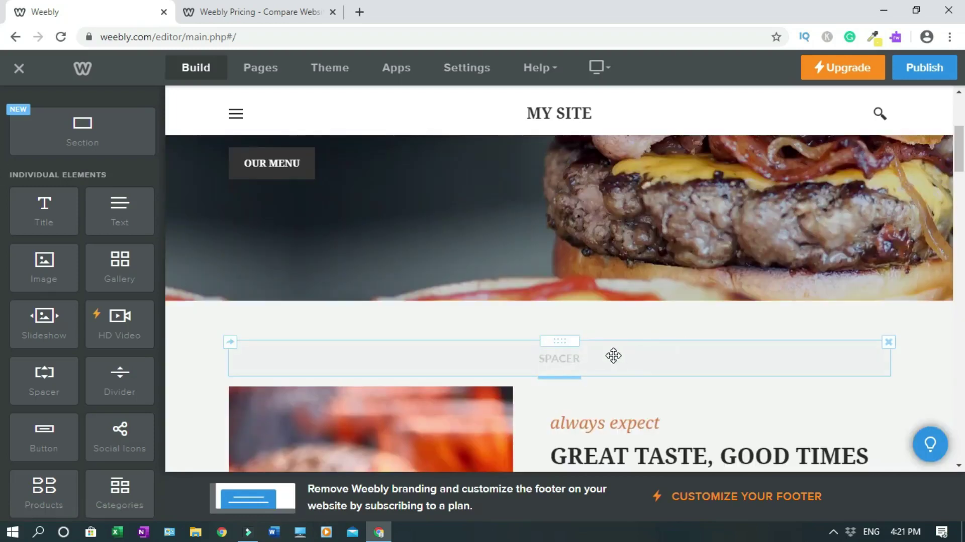
left_click(889, 344)
left_click(859, 306)
Examine the remaining home page sections down to the Hours & Location section with the map
left_click_drag(964, 166, 627, 375)
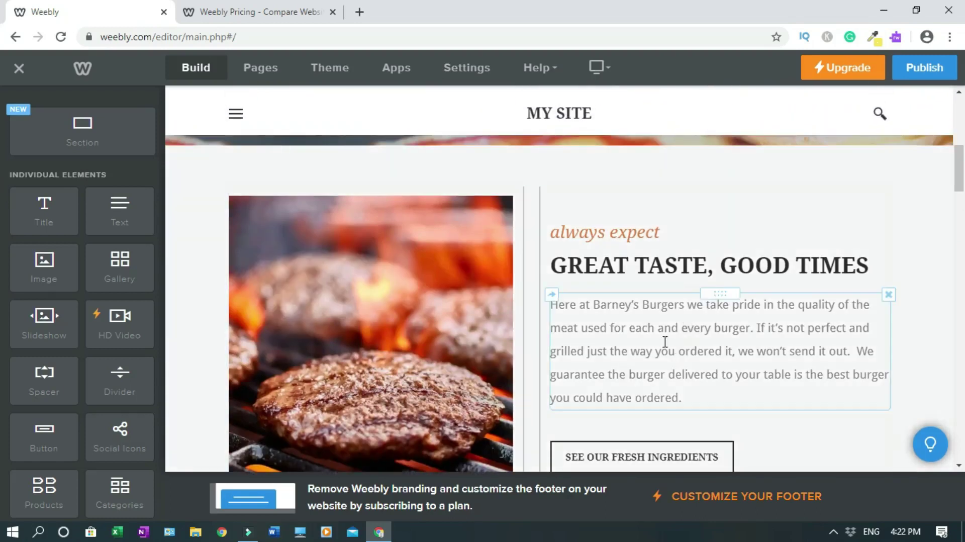
scroll(962, 191, "down", 3)
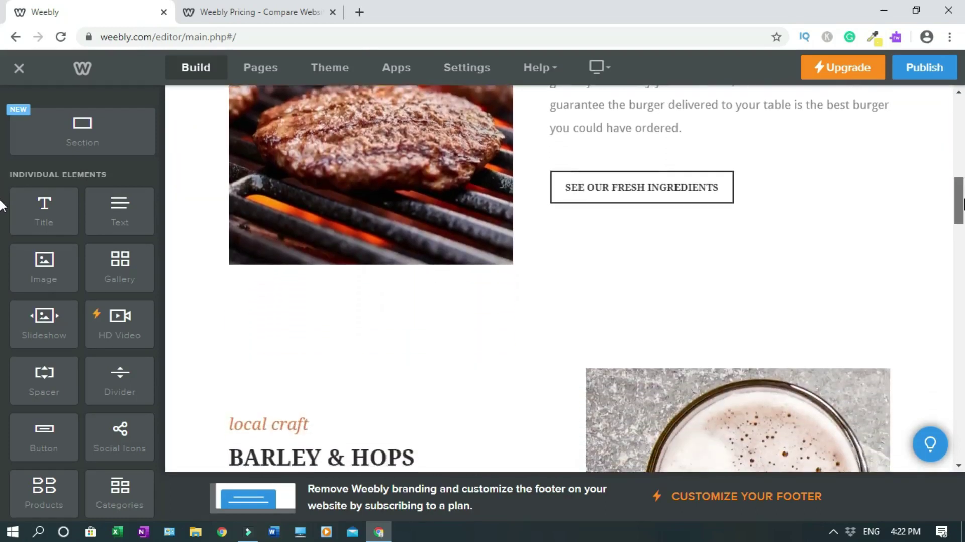
key("End")
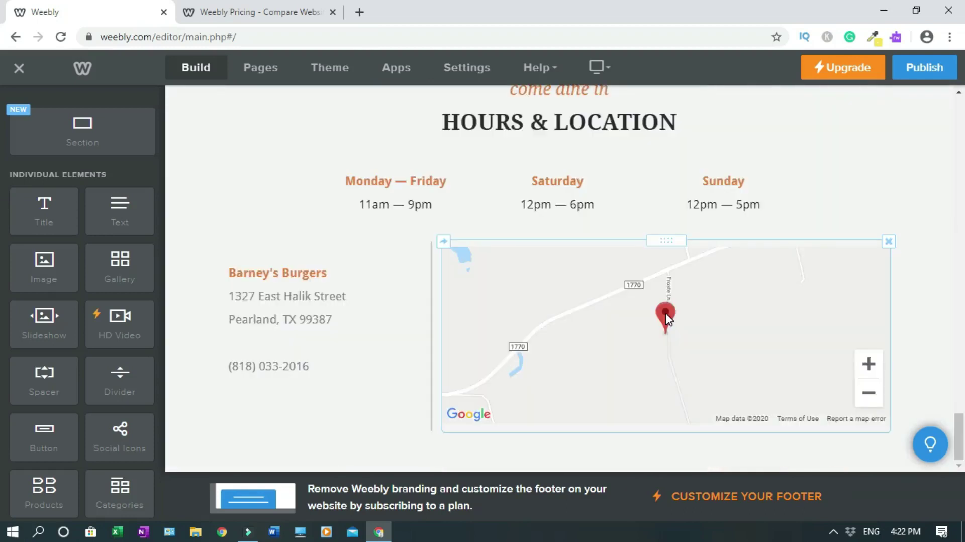
View the settings of the map in the Hours & Location section and close them without making changes
left_click(669, 319)
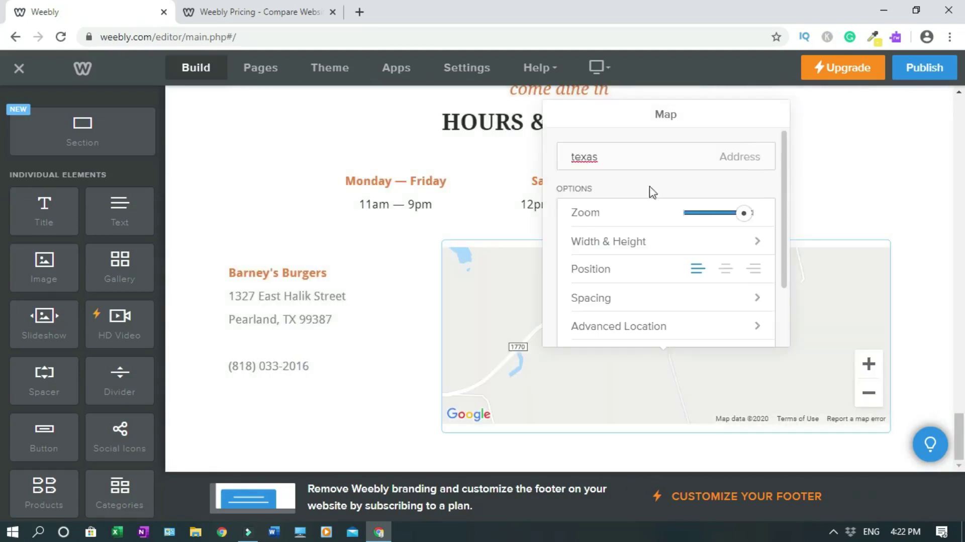
left_click(907, 171)
left_click_drag(960, 433, 362, 136)
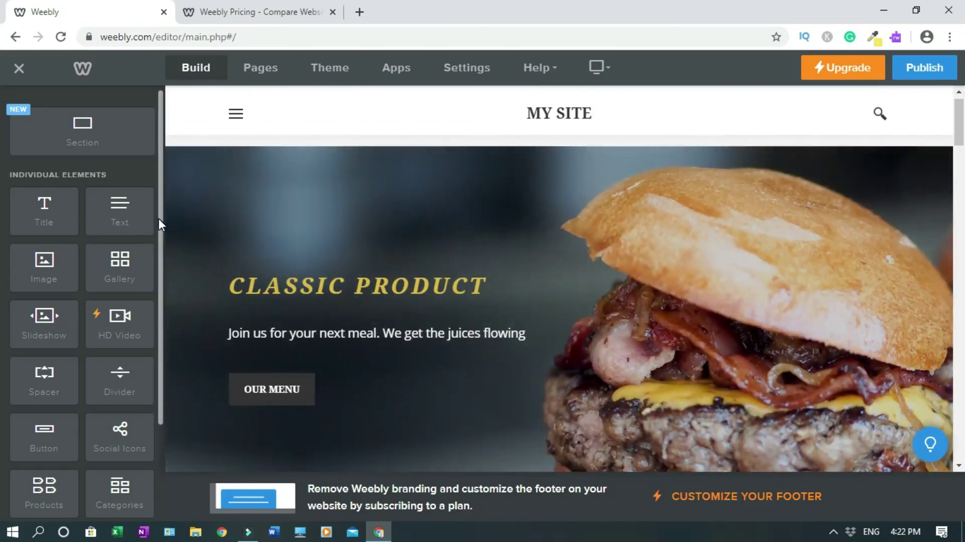
Examine the elements available for the page, including the full expanded element list and the installed apps
scroll(160, 220, "down", 1)
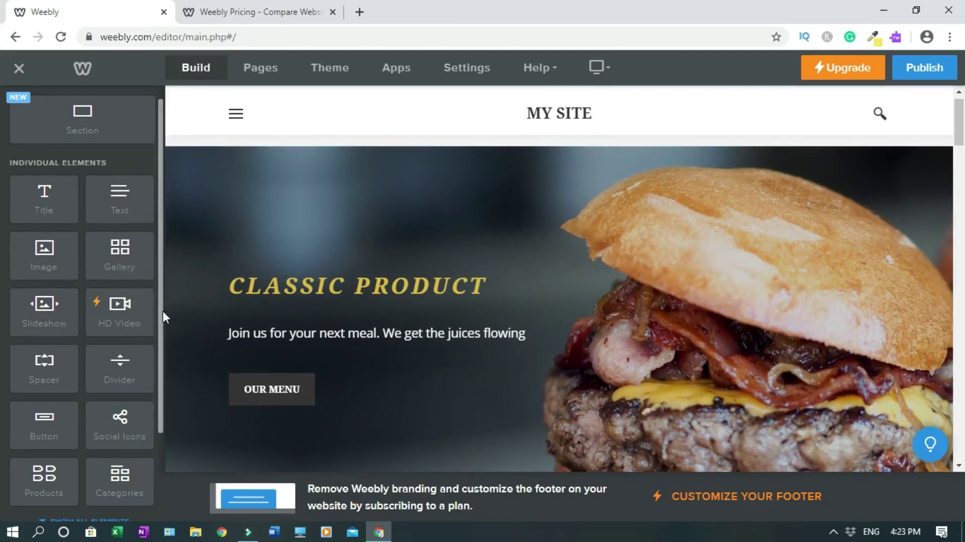
scroll(163, 310, "down", 3)
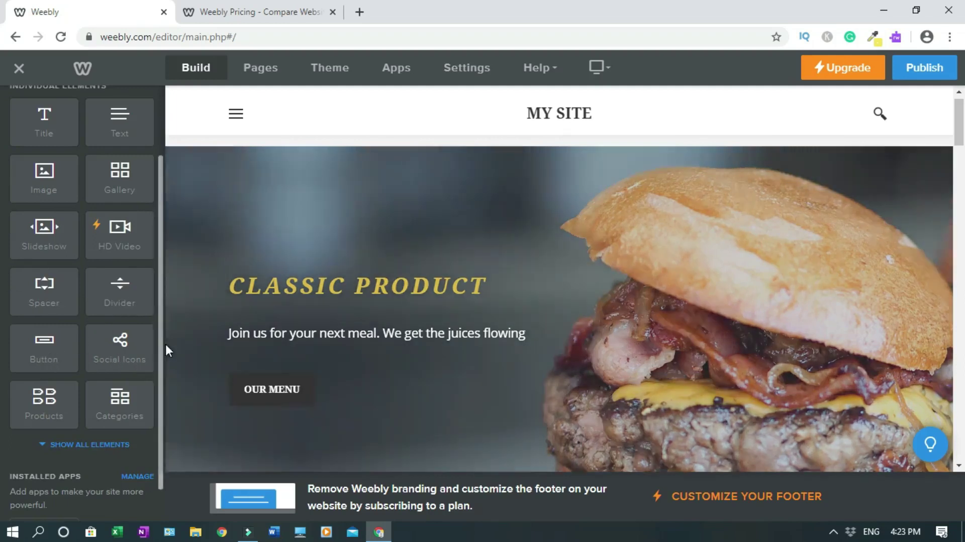
scroll(162, 342, "down", 1)
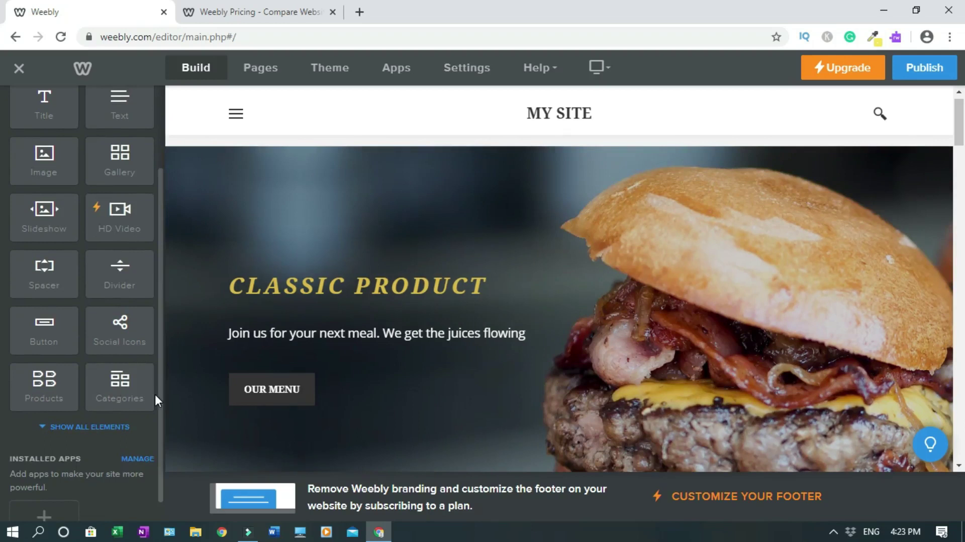
scroll(156, 394, "down", 2)
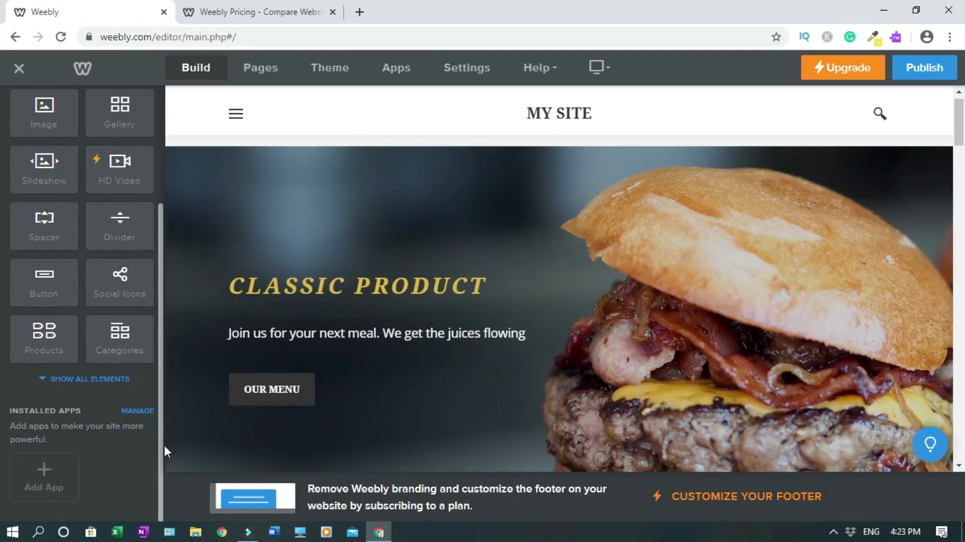
left_click(43, 382)
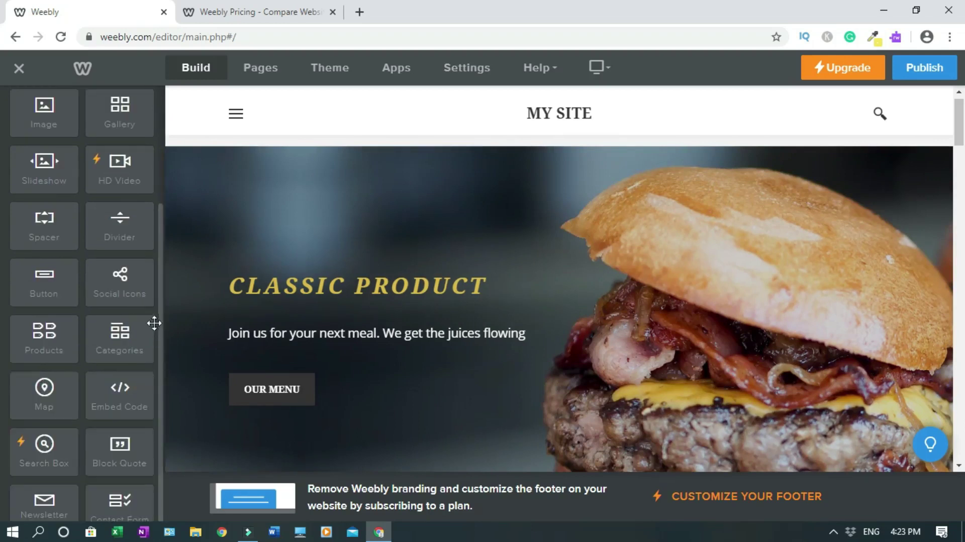
scroll(161, 322, "down", 1)
scroll(162, 352, "down", 5)
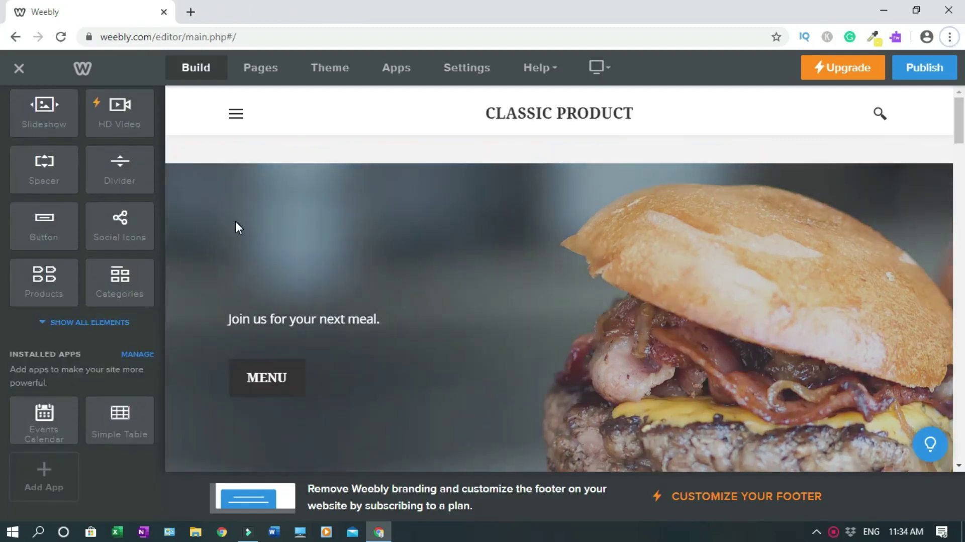
scroll(80, 201, "up", 4)
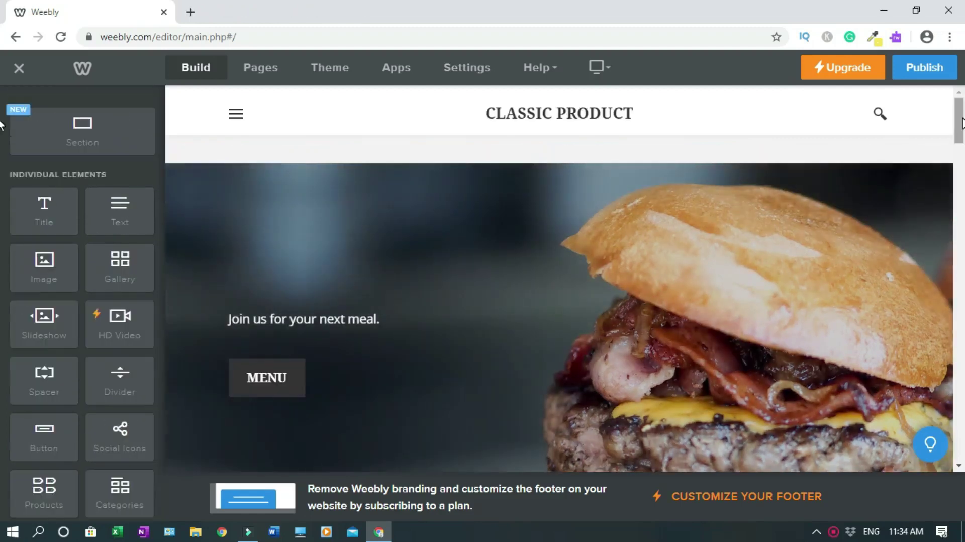
Insert an empty section without a preset layout above the "Barley & Hops" section of the home page
scroll(553, 301, "down", 2)
left_click_drag(963, 133, 963, 184)
scroll(616, 275, "down", 4)
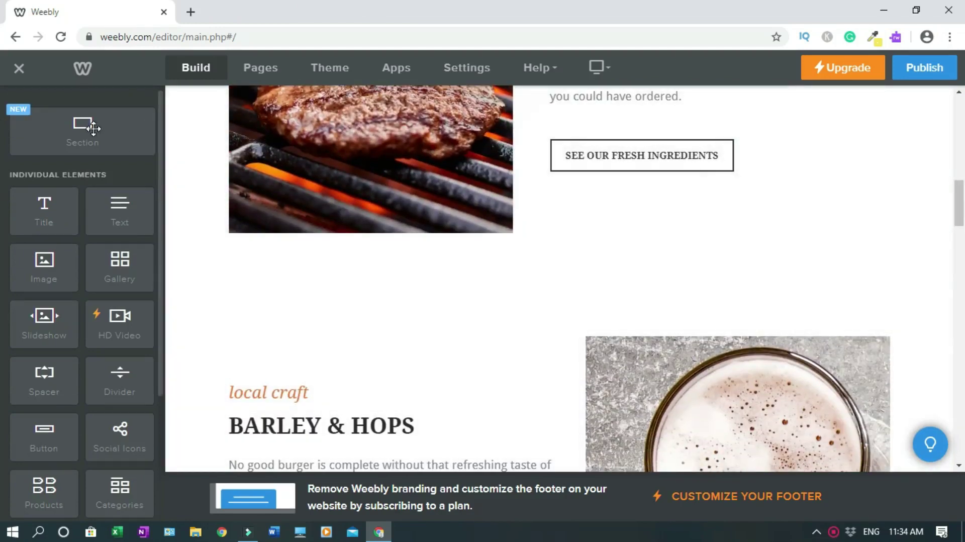
left_click_drag(118, 135, 455, 323)
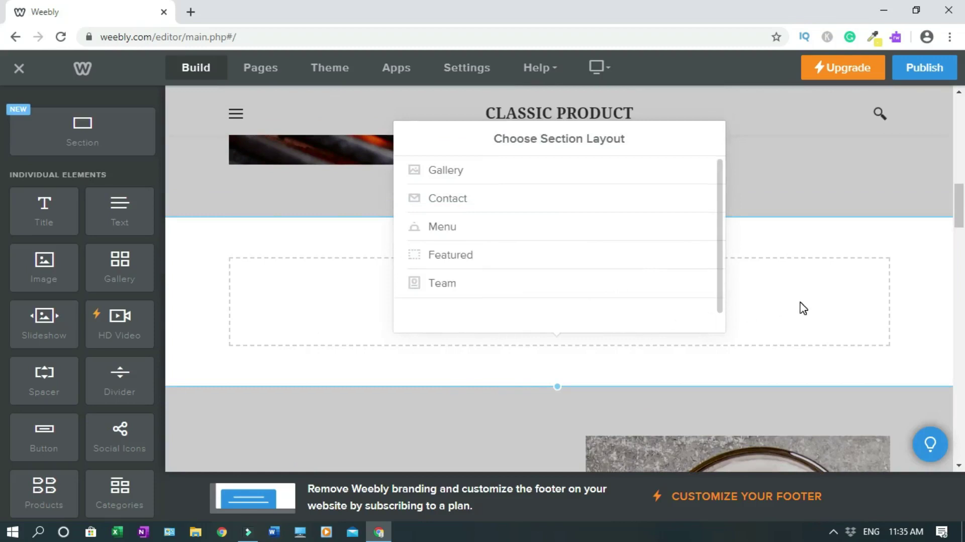
left_click(820, 300)
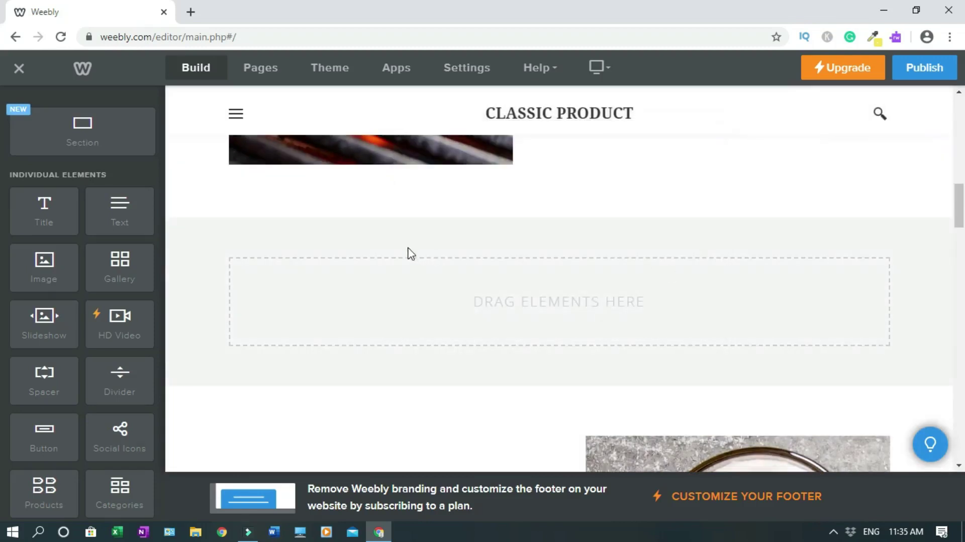
Show all available elements and place a YouTube element in the new empty section
left_click(206, 268)
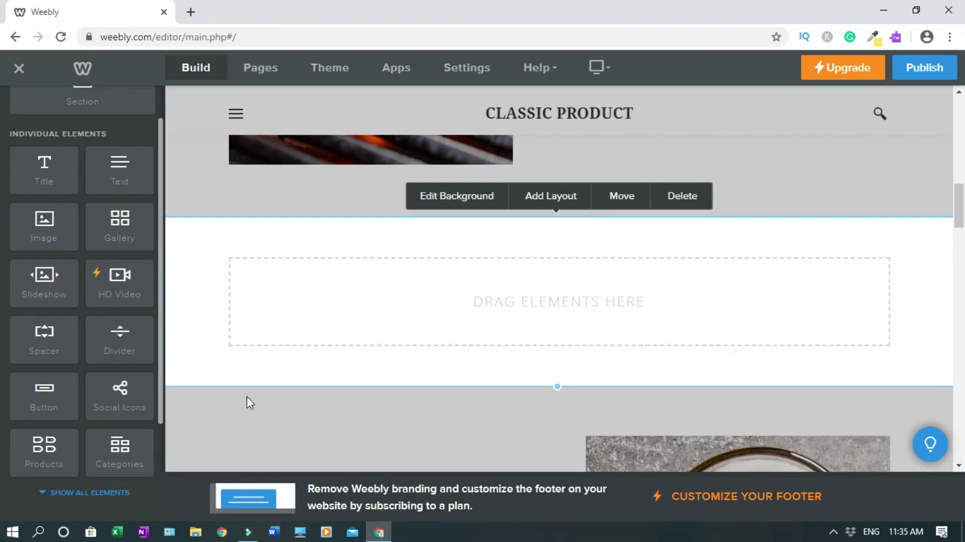
scroll(69, 379, "down", 2)
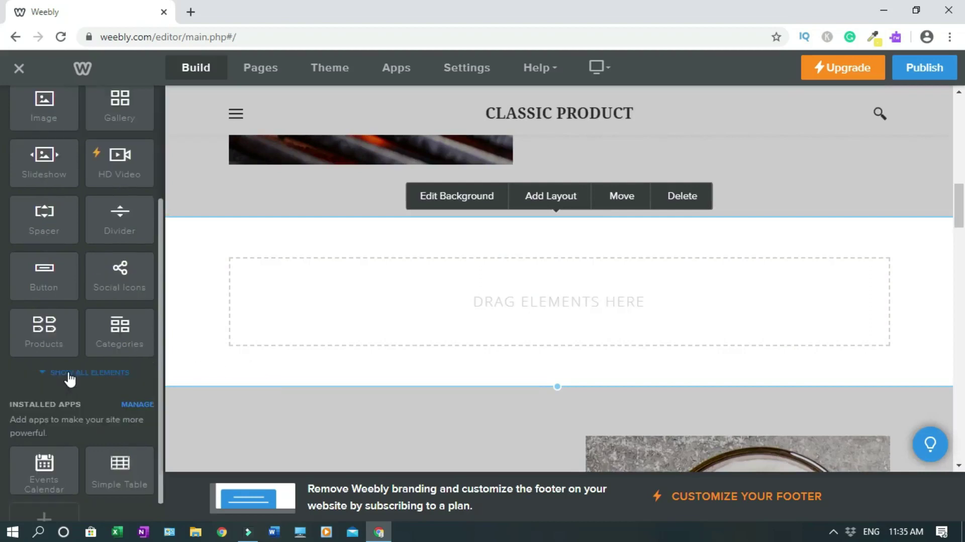
left_click(70, 375)
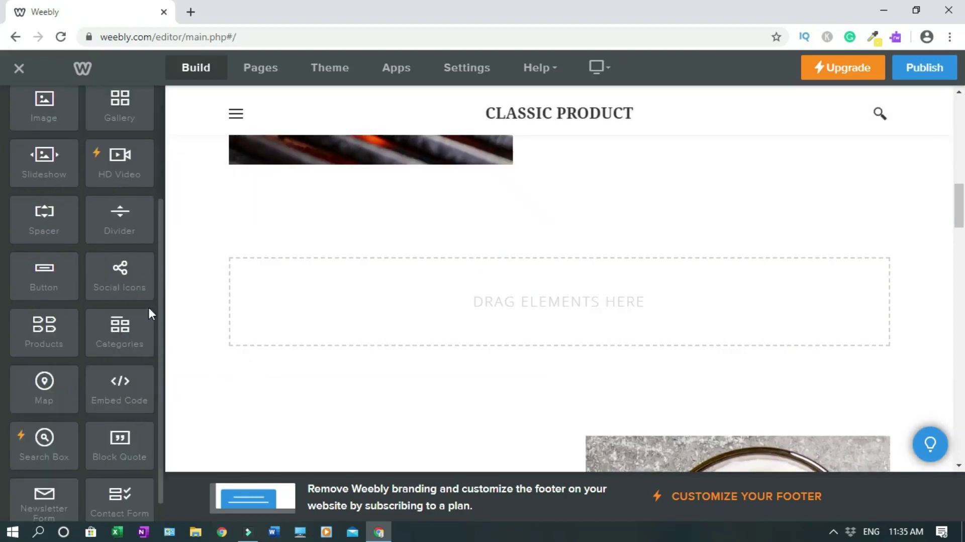
scroll(159, 281, "down", 1)
mouse_move(168, 334)
scroll(161, 334, "down", 5)
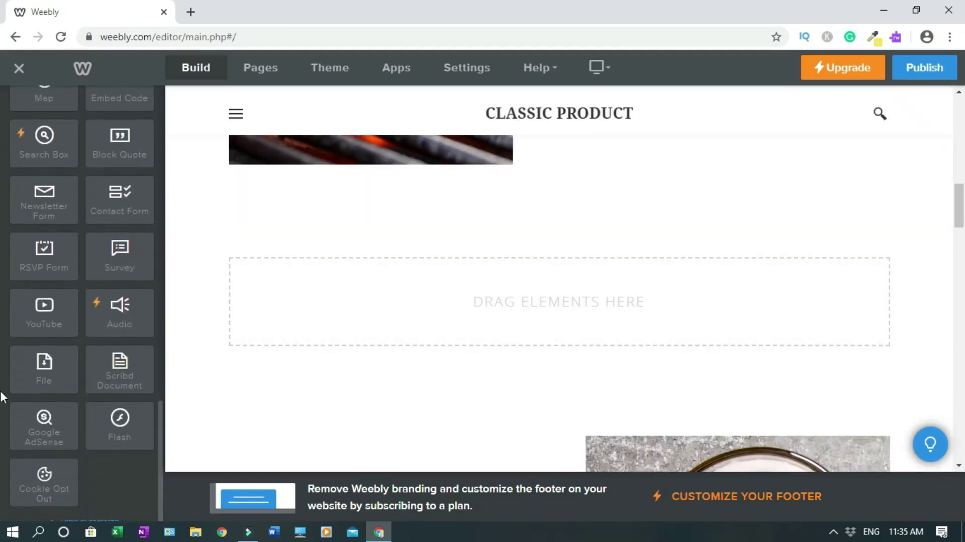
left_click_drag(44, 311, 416, 312)
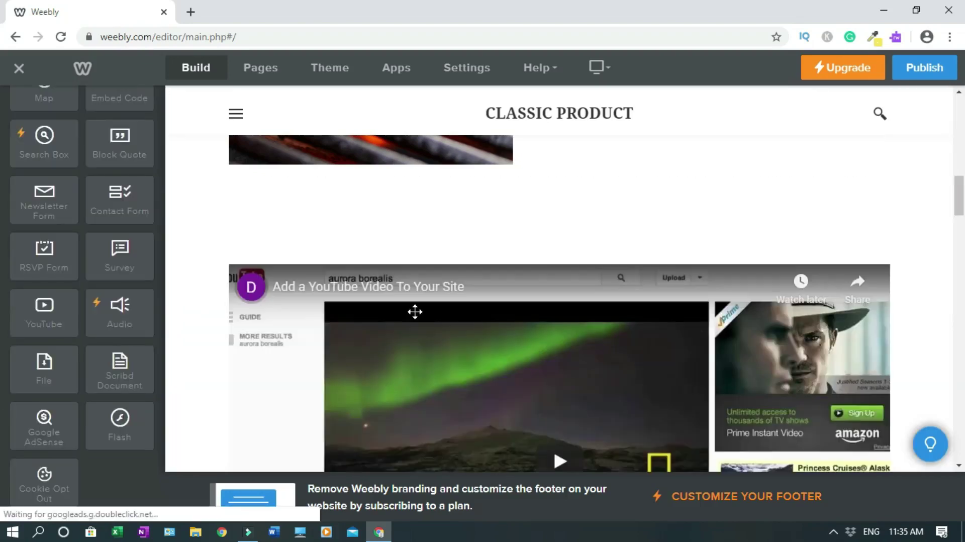
Open the YouTube element's settings and copy the "WEEKLY MENU FOR DINNER" video's link from a YouTube search for "food menu" in a new browser tab
scroll(1, 201, "down", 4)
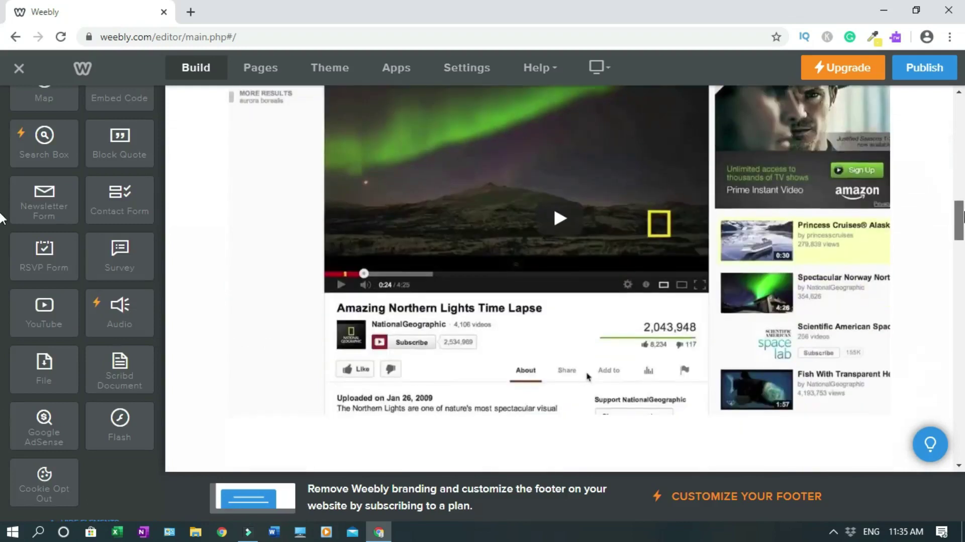
scroll(608, 270, "up", 2)
left_click(609, 270)
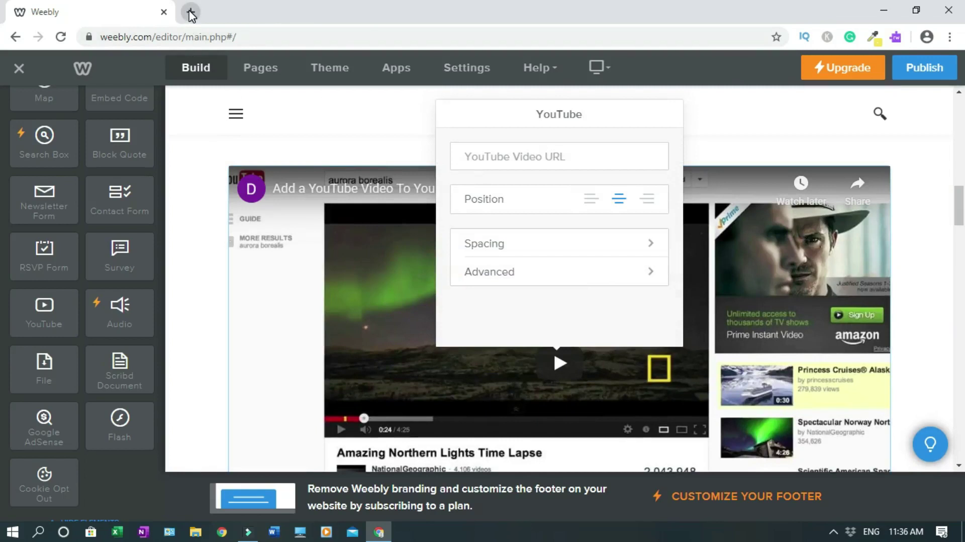
left_click(191, 11)
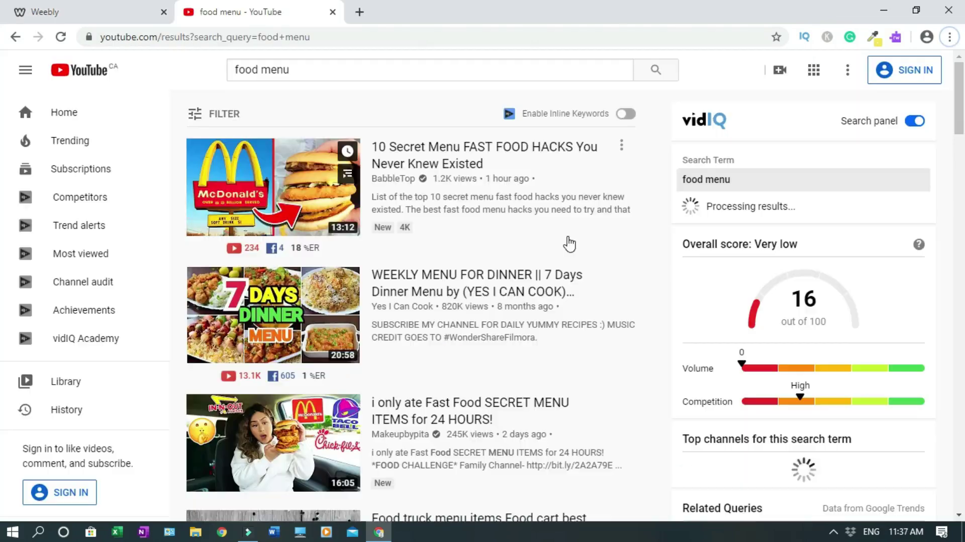
right_click(269, 309)
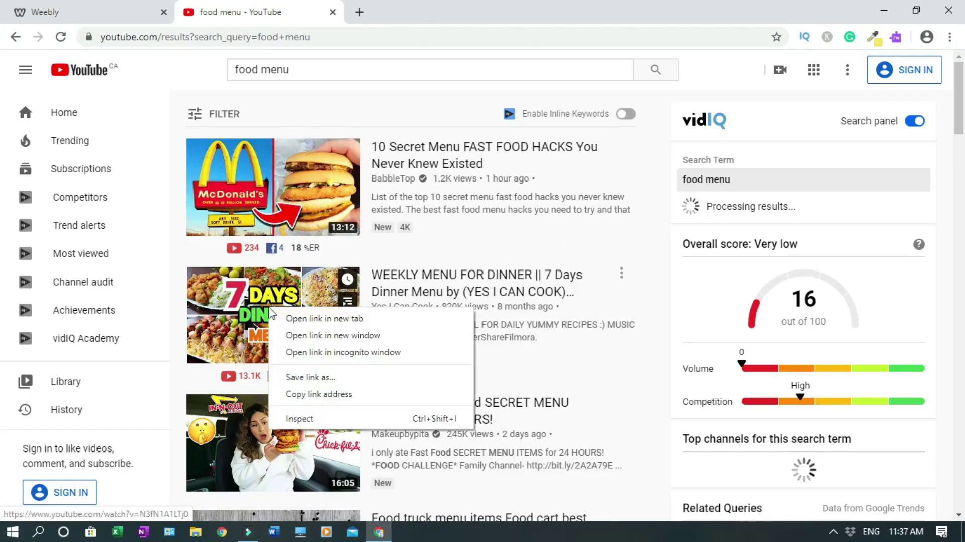
left_click(322, 395)
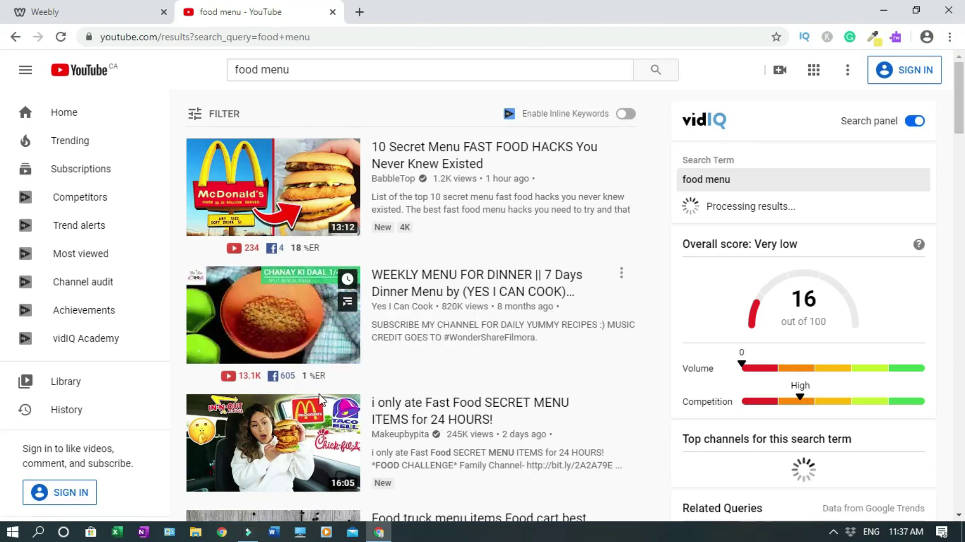
Switch back to the Weebly editor and paste the copied link as the element's YouTube Video URL
left_click(97, 9)
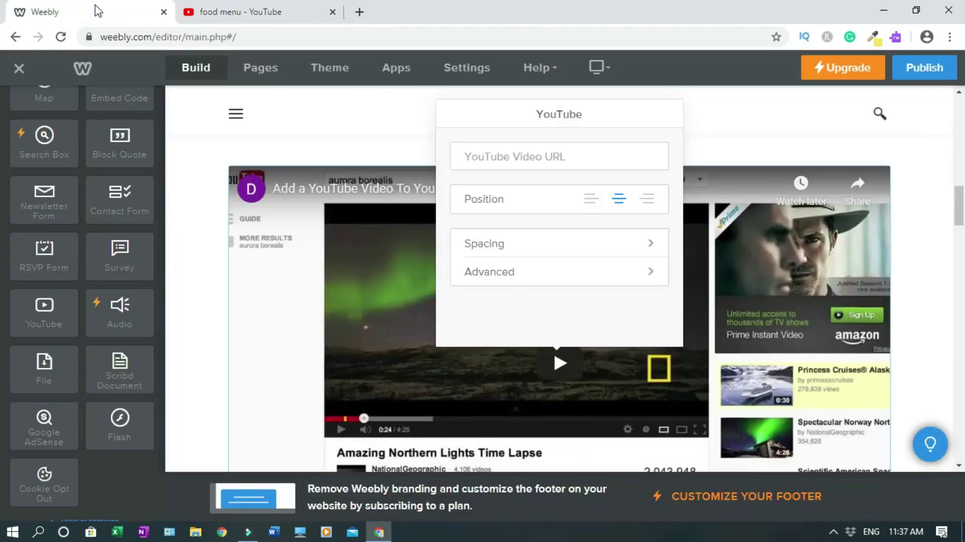
left_click(559, 156)
key("ctrl+v")
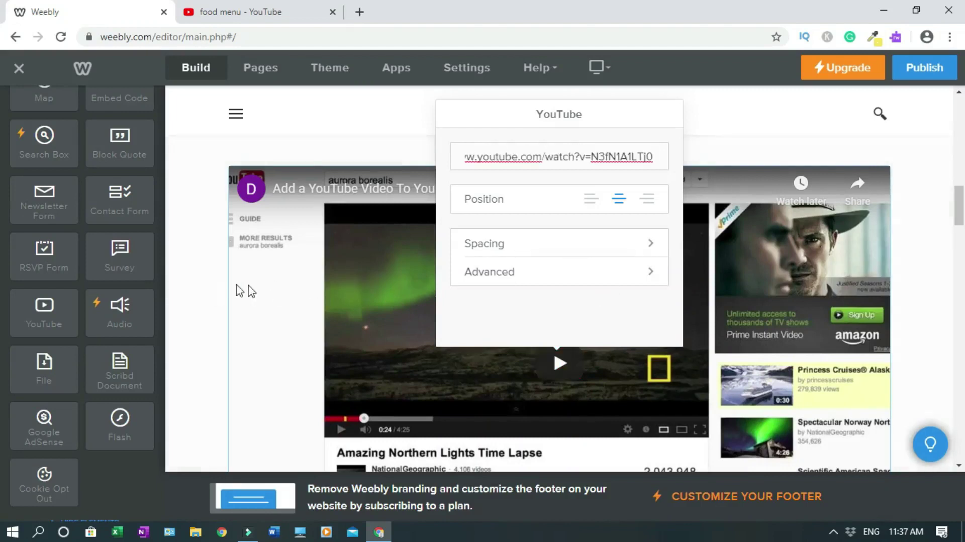
left_click(905, 153)
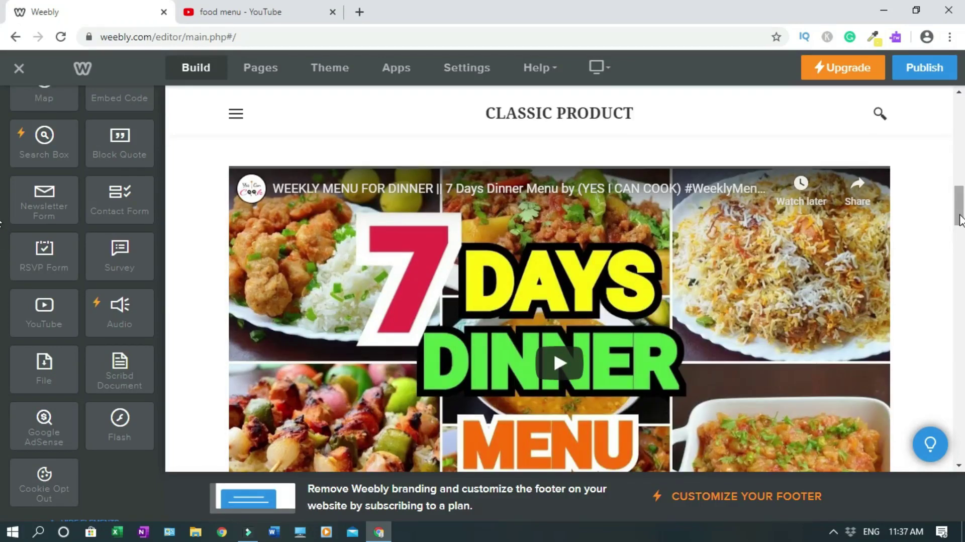
Review the embedded video and the section below it, and view the page links in the site's navigation menu
left_click_drag(960, 220, 961, 241)
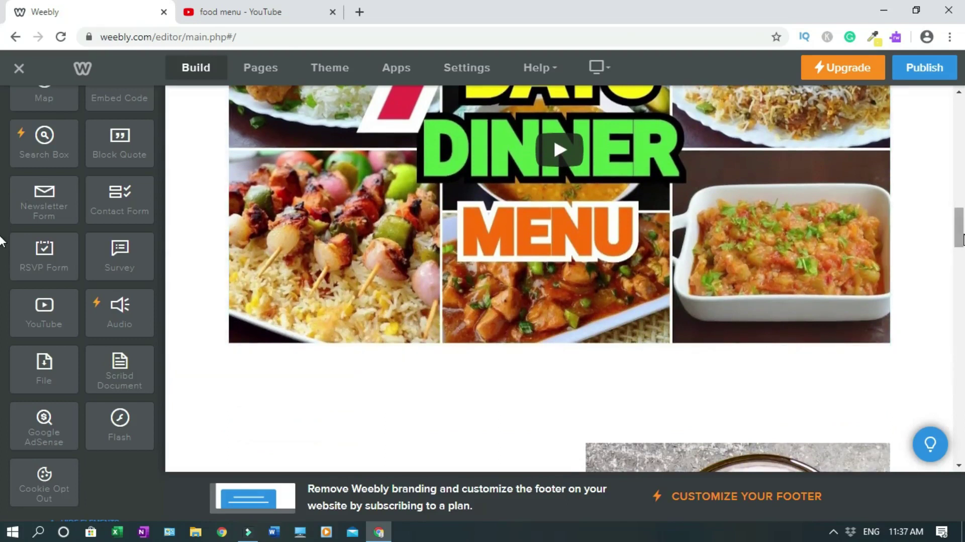
scroll(1, 243, "down", 1)
scroll(2, 246, "up", 5)
scroll(1, 251, "down", 8)
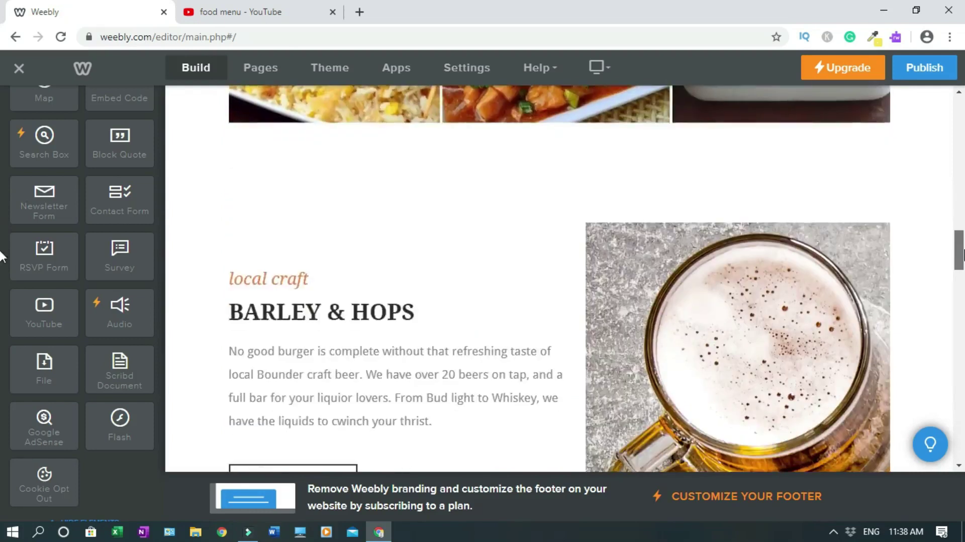
scroll(2, 254, "down", 5)
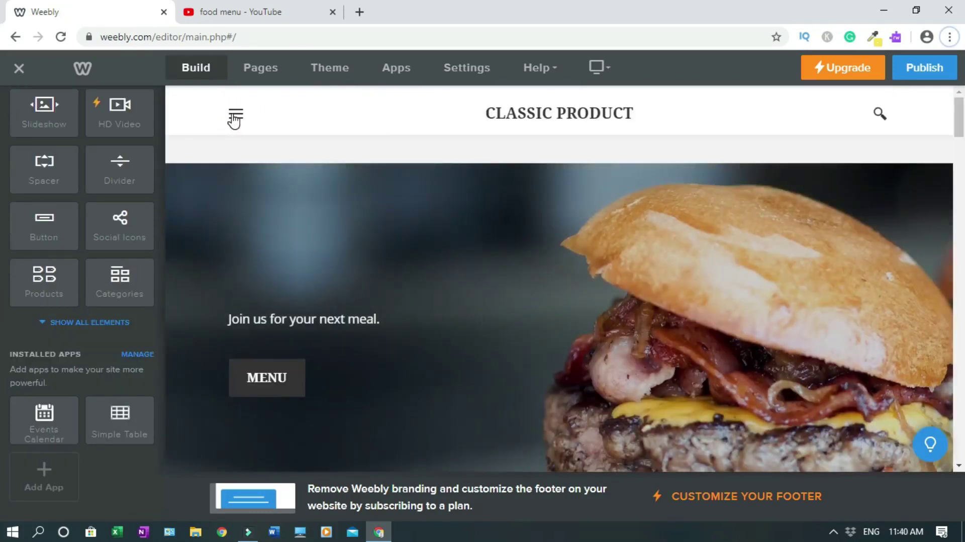
left_click(235, 119)
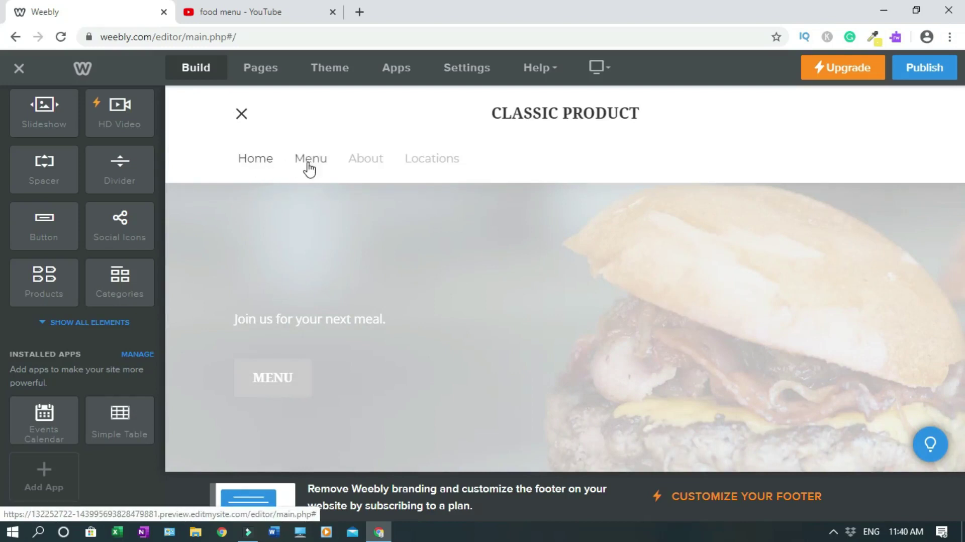
left_click(242, 117)
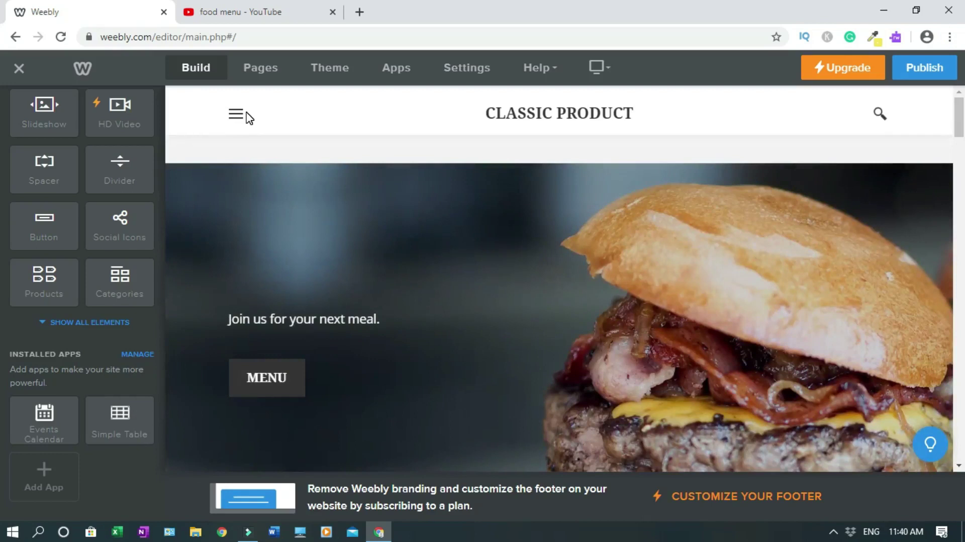
Add a standard page named "Contact" with the Header header type to the site
left_click(255, 71)
left_click(146, 106)
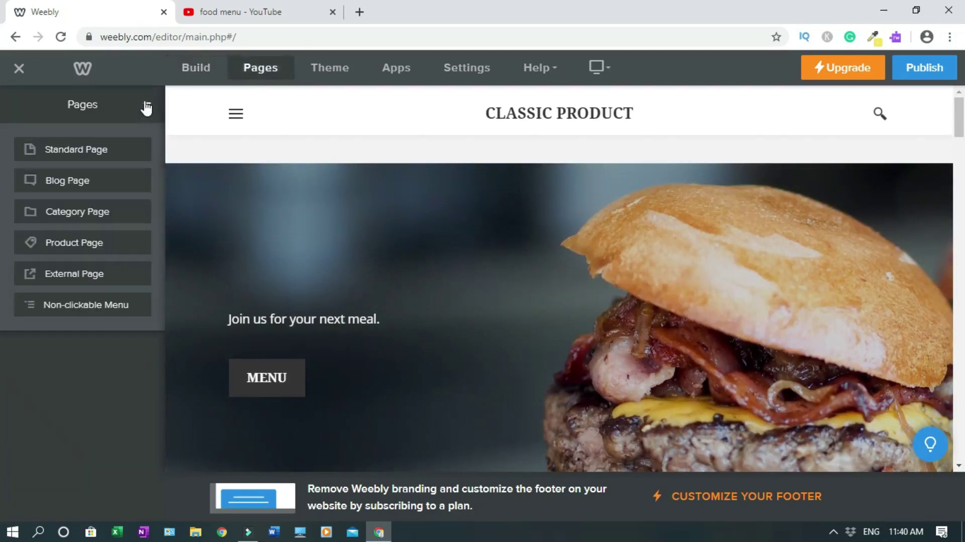
left_click(105, 149)
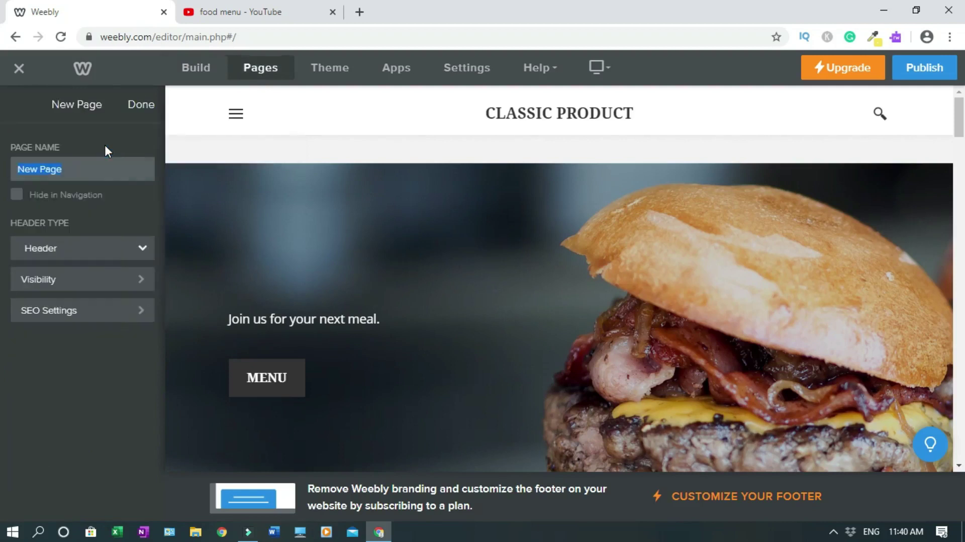
type("Contact")
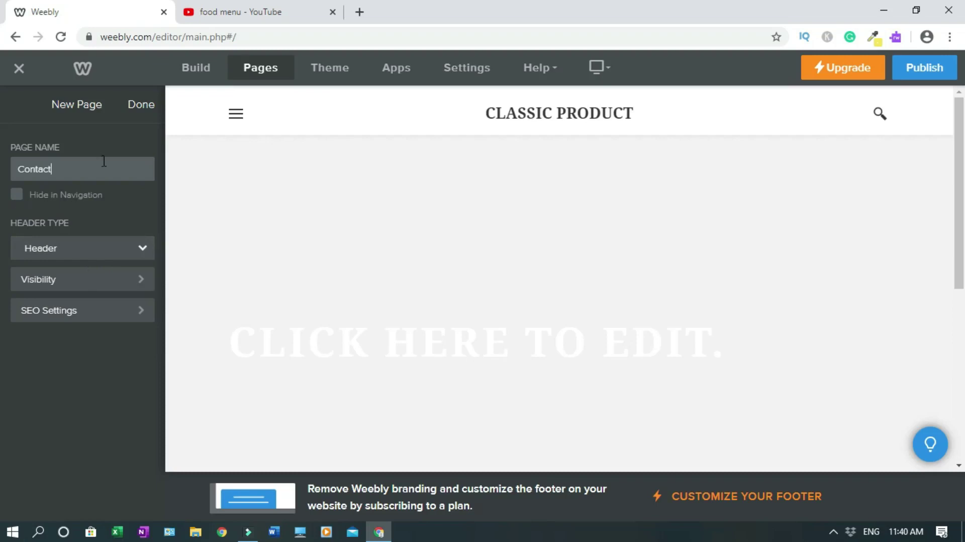
left_click(141, 111)
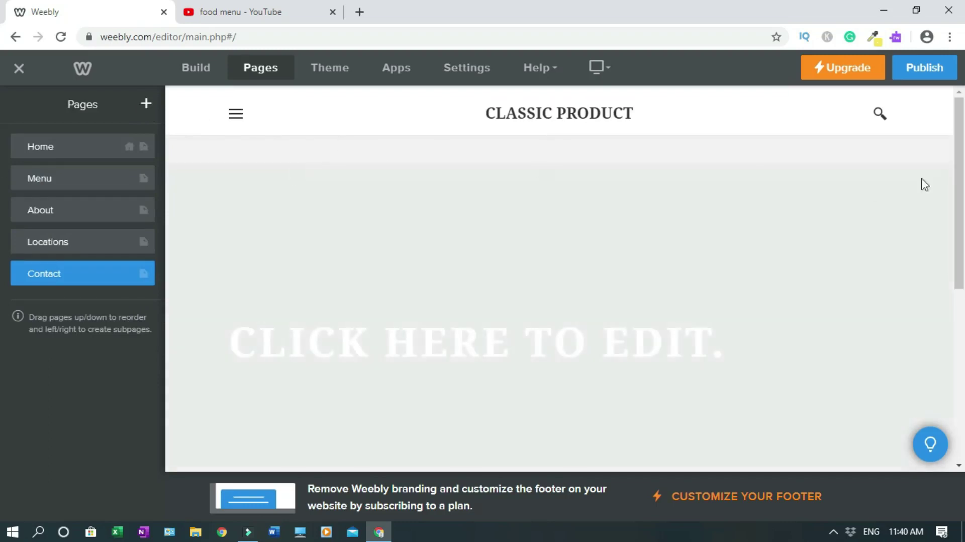
scroll(2, 159, "down", 5)
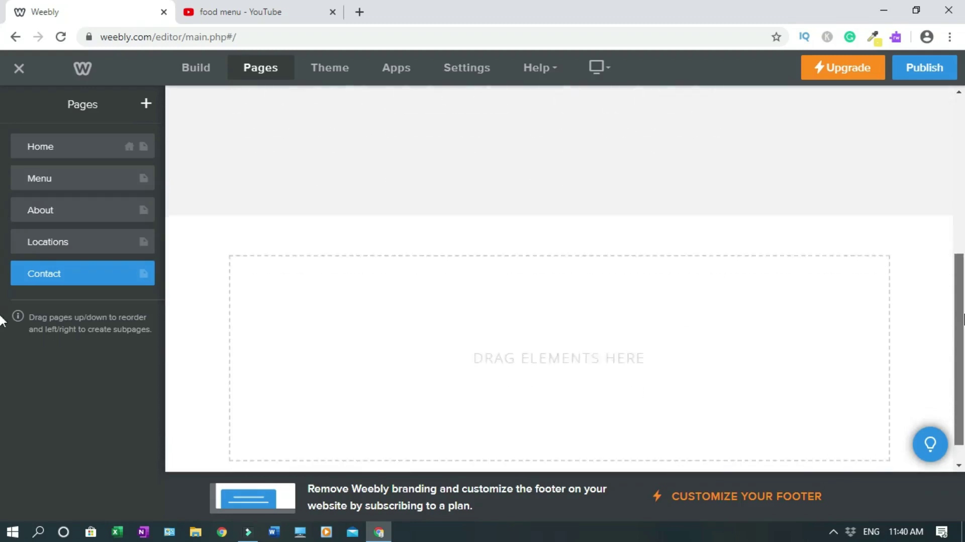
Replace the placeholder title in the Contact page's header with "Contact us"
scroll(2, 302, "up", 5)
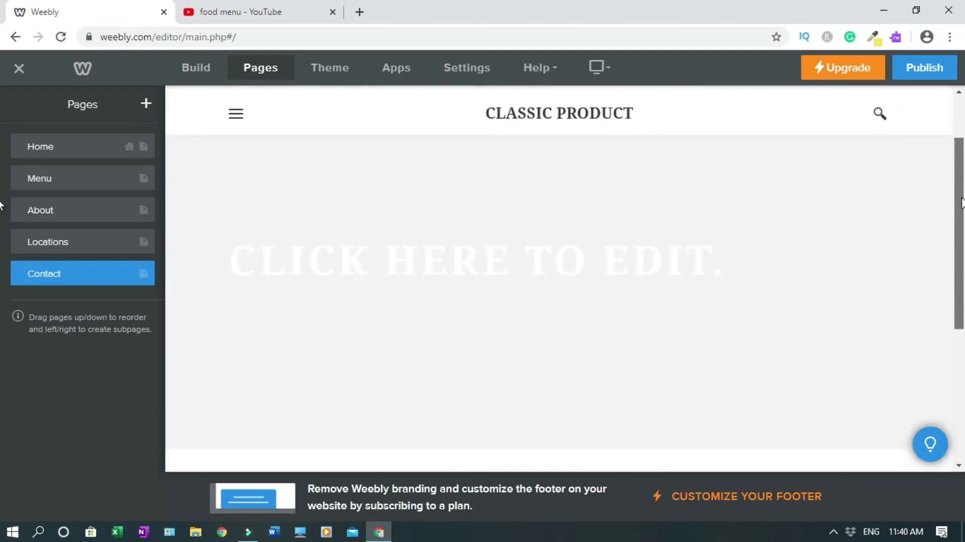
scroll(2, 205, "down", 2)
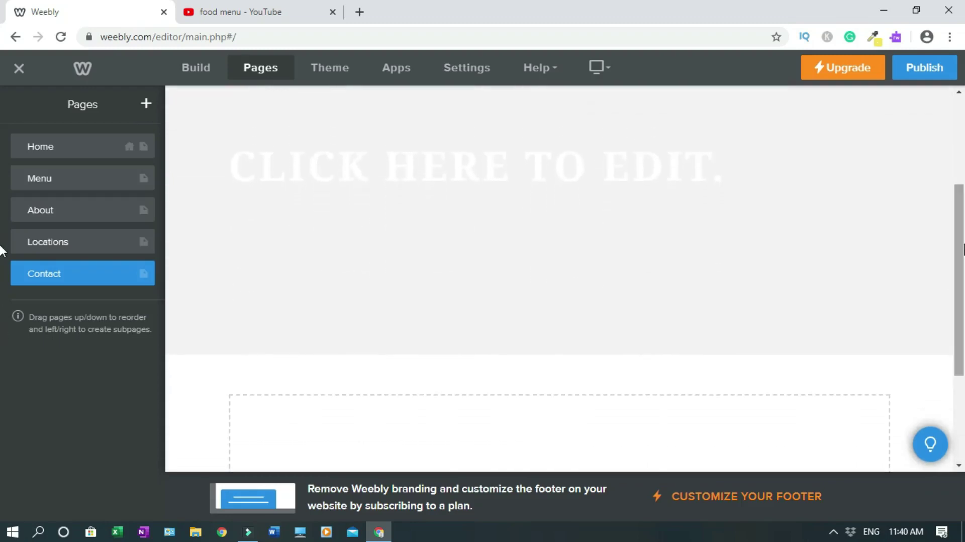
left_click(558, 175)
type("C")
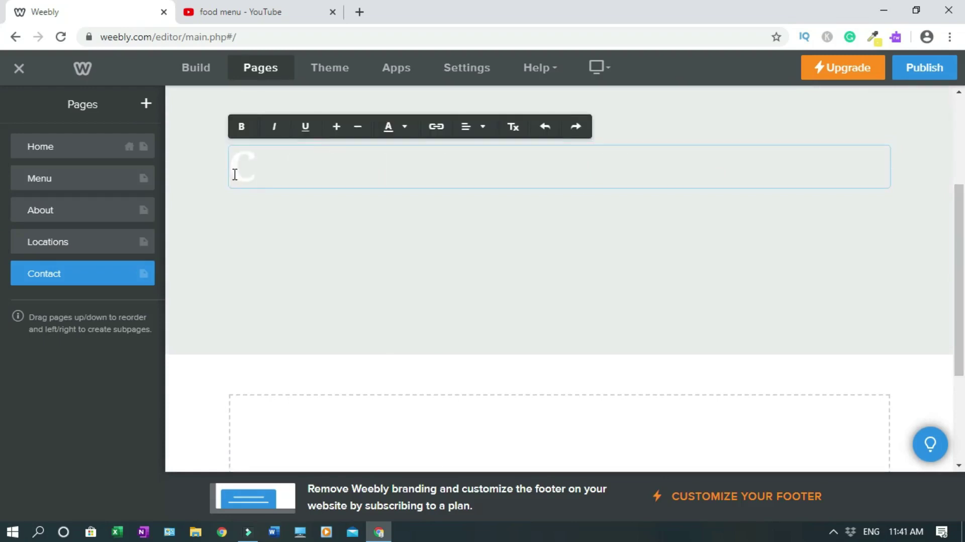
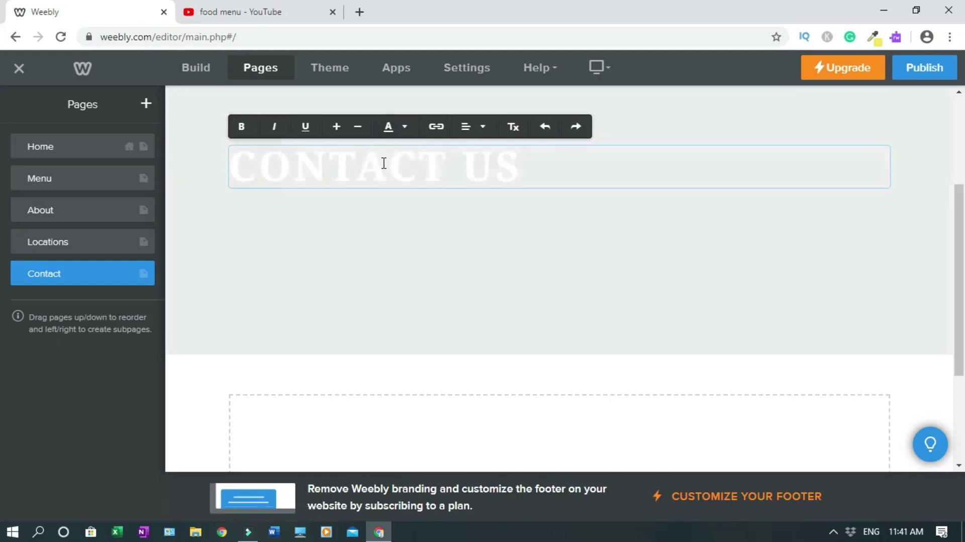
Change the "Contact us" heading's text color to the darkest gray swatch
triple_click(384, 163)
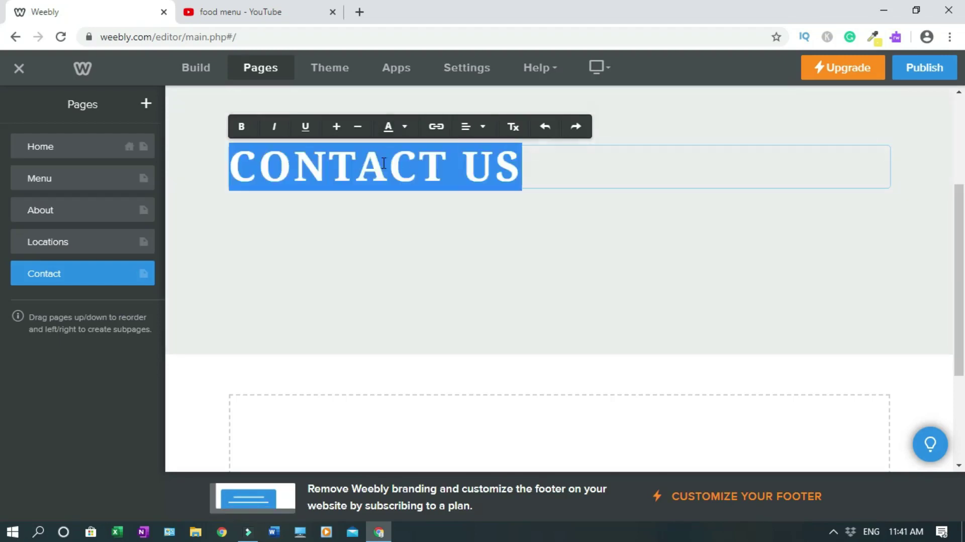
left_click(401, 128)
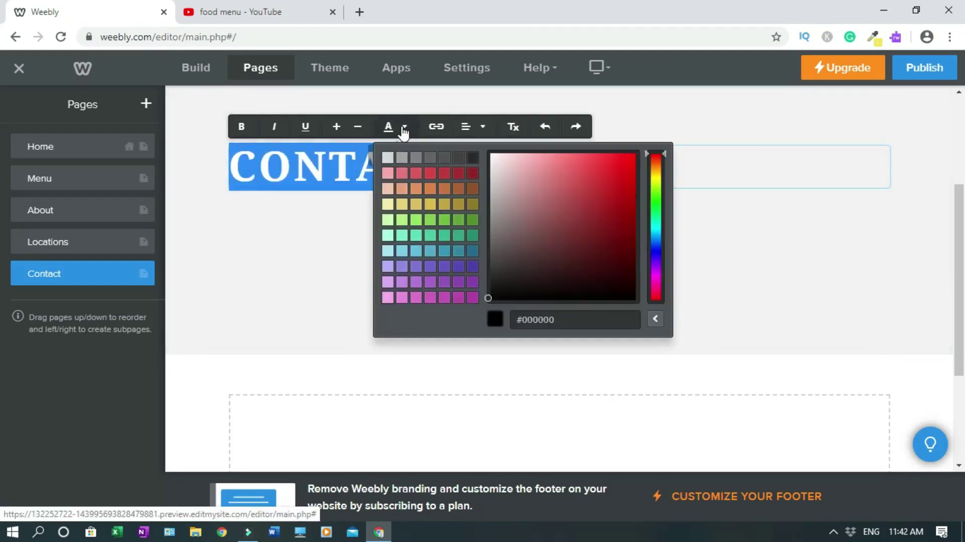
left_click(472, 162)
left_click(388, 271)
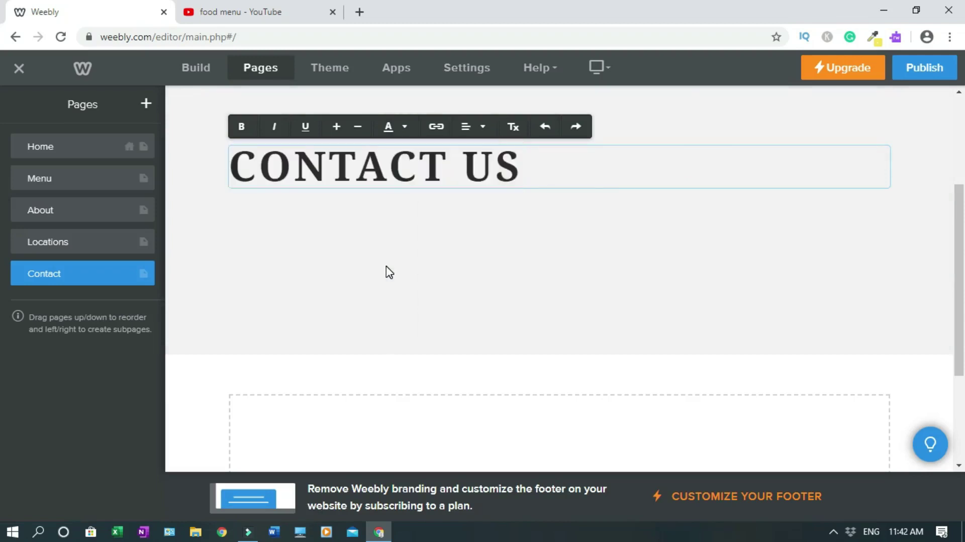
Center-align the "Contact us" heading in the page header
left_click(445, 167)
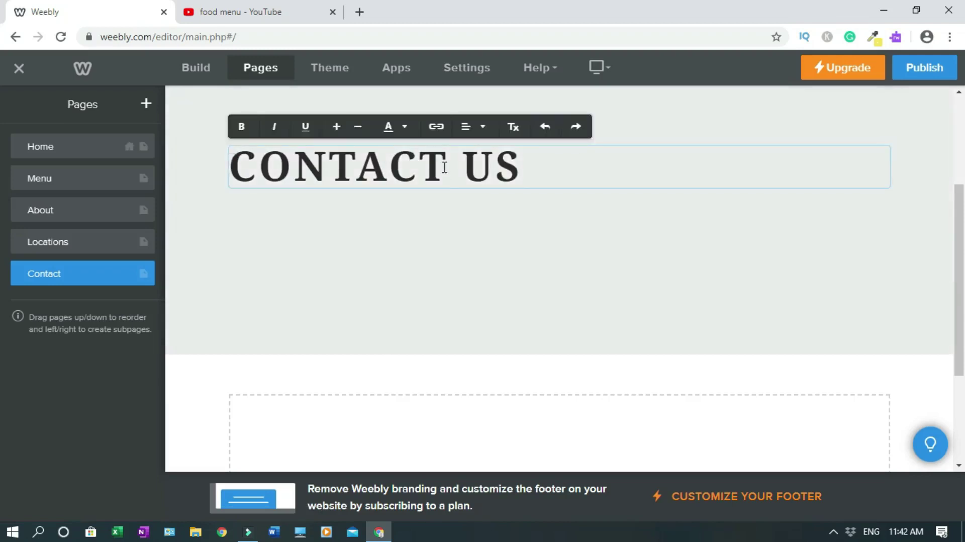
triple_click(445, 167)
left_click(482, 123)
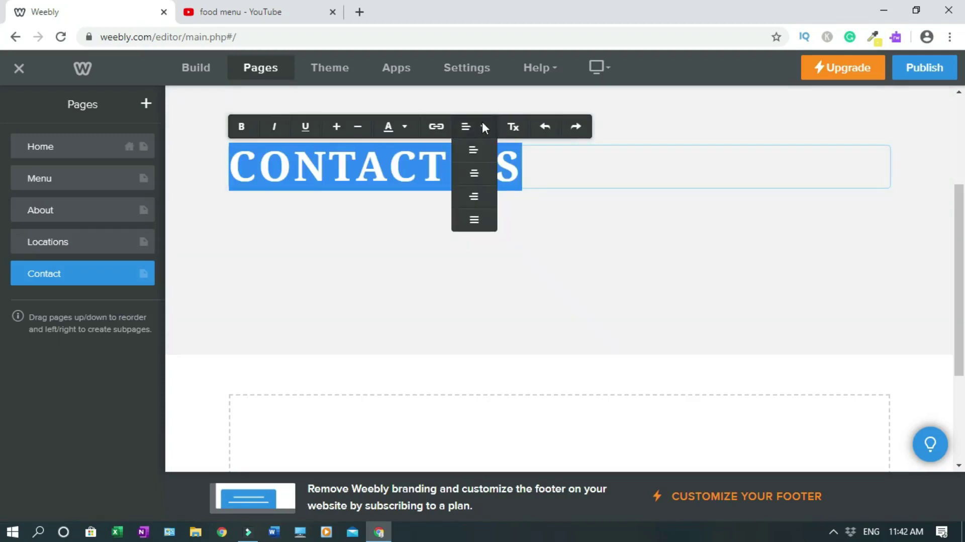
left_click(474, 180)
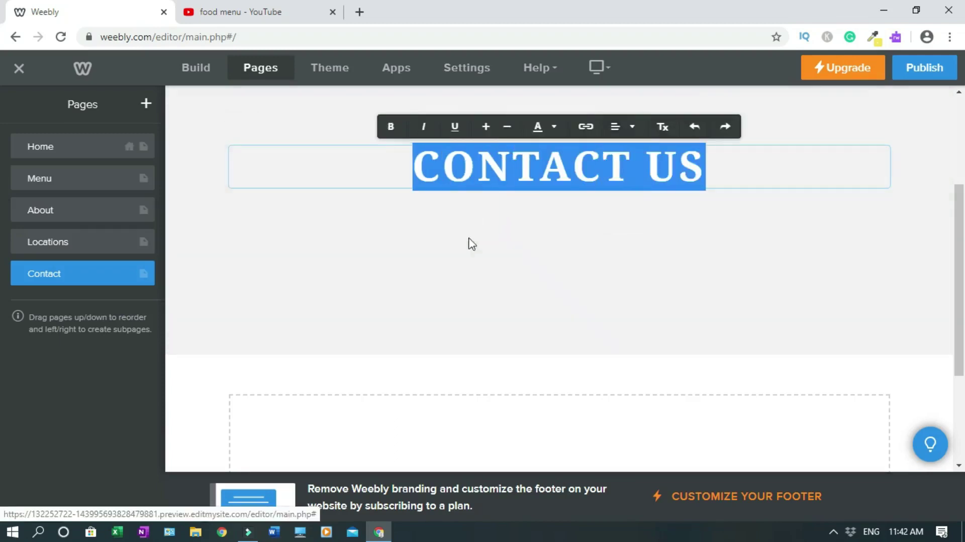
left_click(470, 242)
Change the Contact page header's background from an image to a solid light green color, #6fd75c
scroll(491, 232, "down", 3)
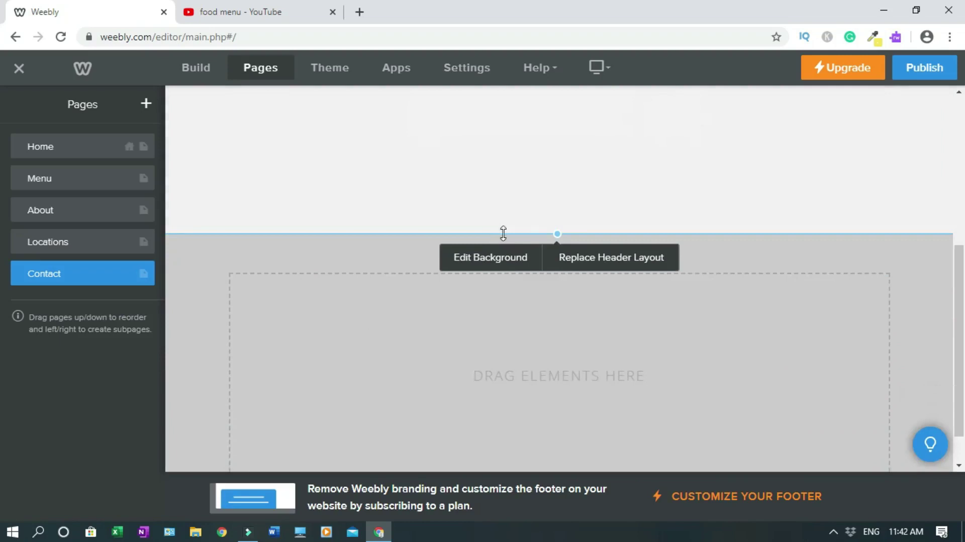
left_click(484, 267)
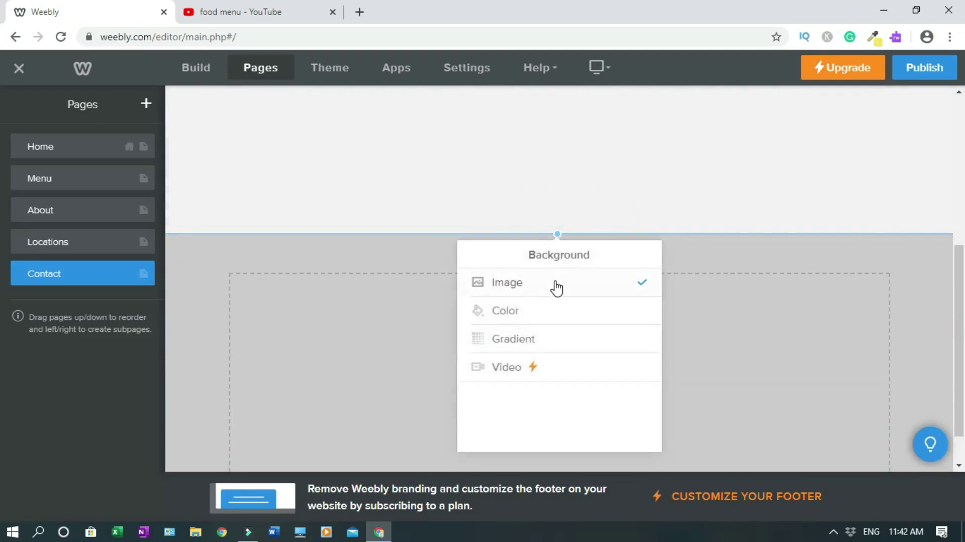
left_click(542, 316)
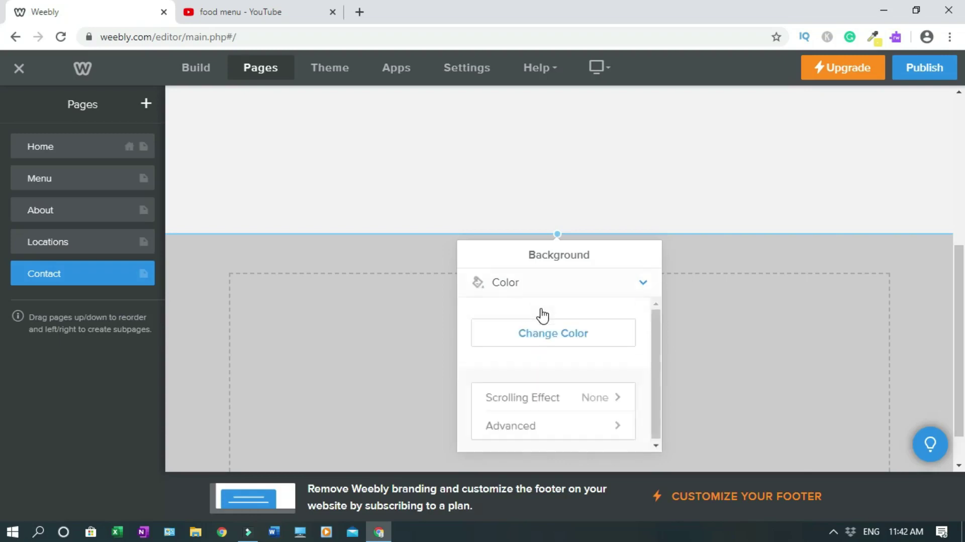
left_click(576, 340)
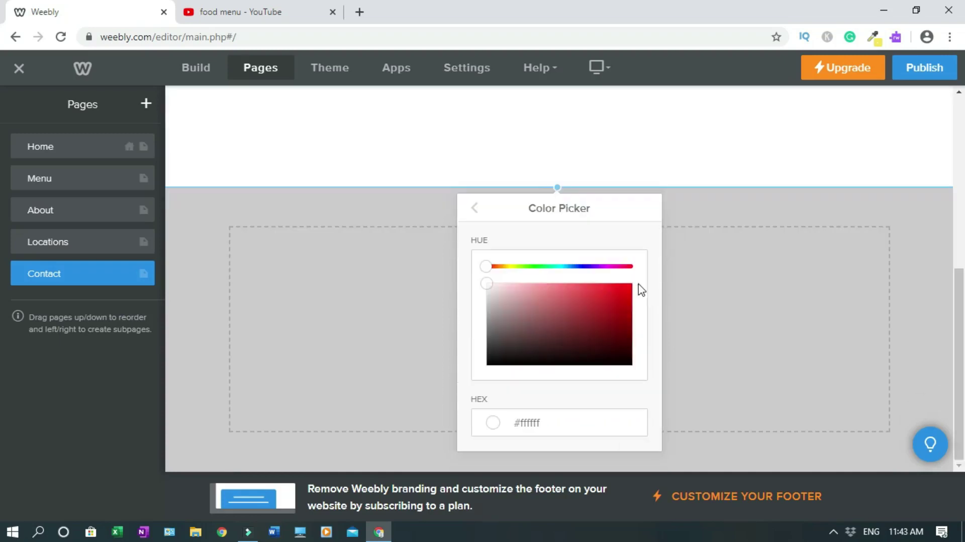
left_click(531, 267)
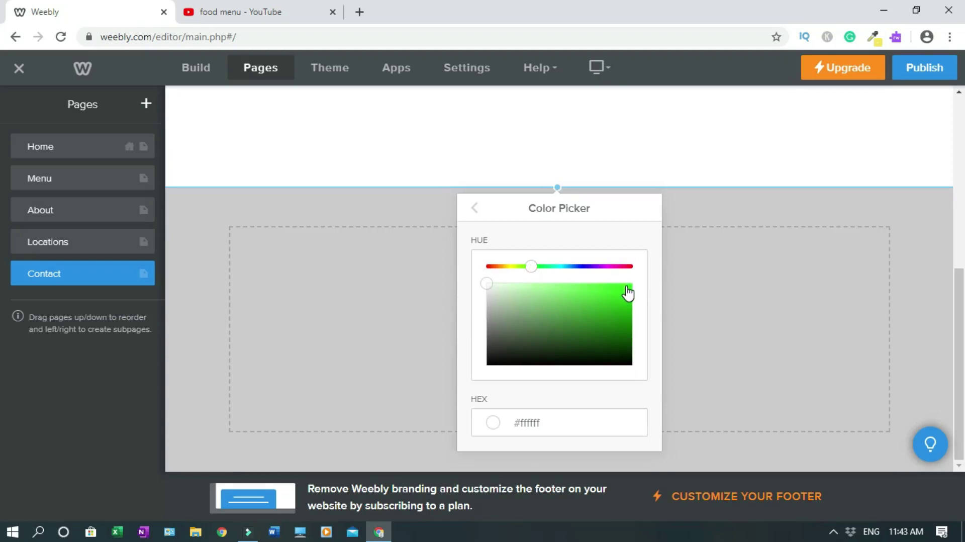
left_click(627, 287)
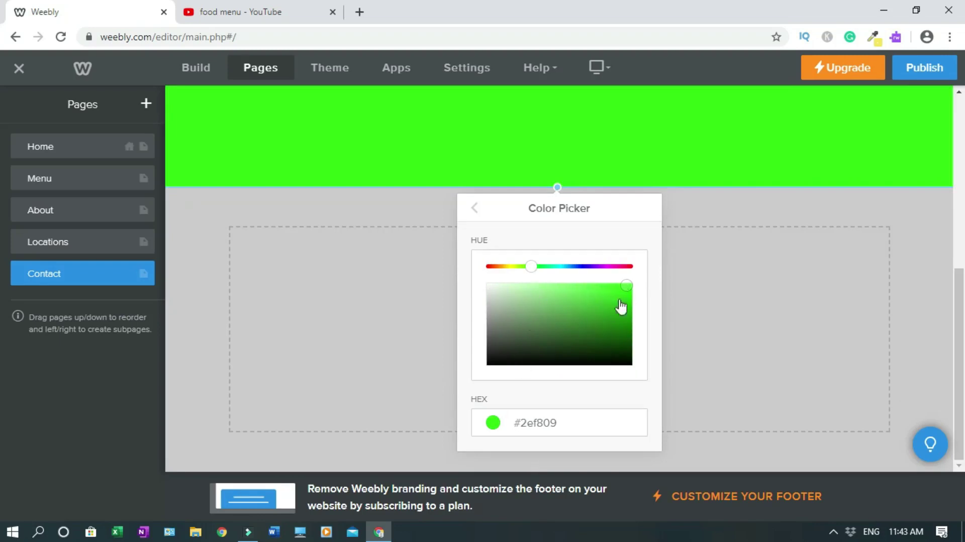
mouse_move(625, 290)
left_mouse_down()
mouse_move(580, 316)
mouse_move(579, 332)
mouse_move(611, 316)
mouse_move(570, 300)
left_mouse_up()
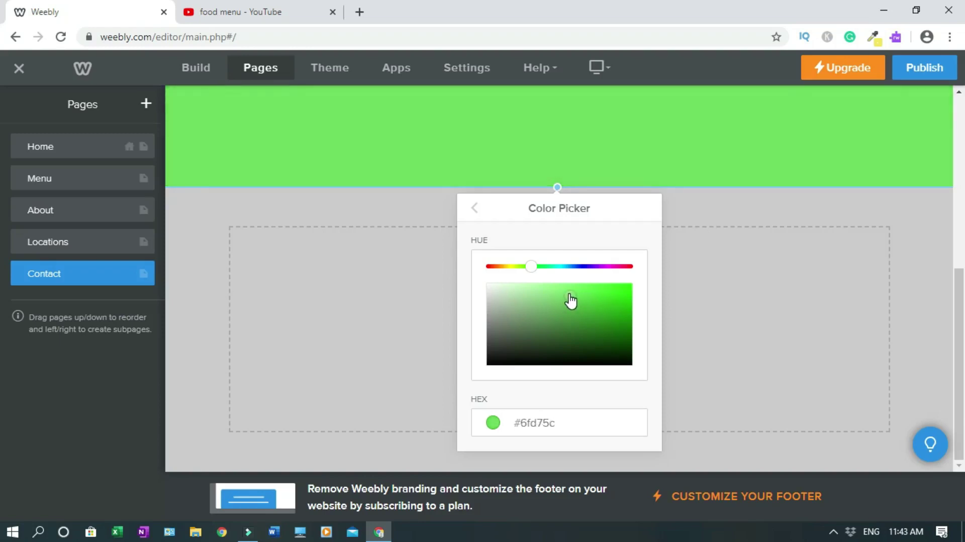
left_click(774, 211)
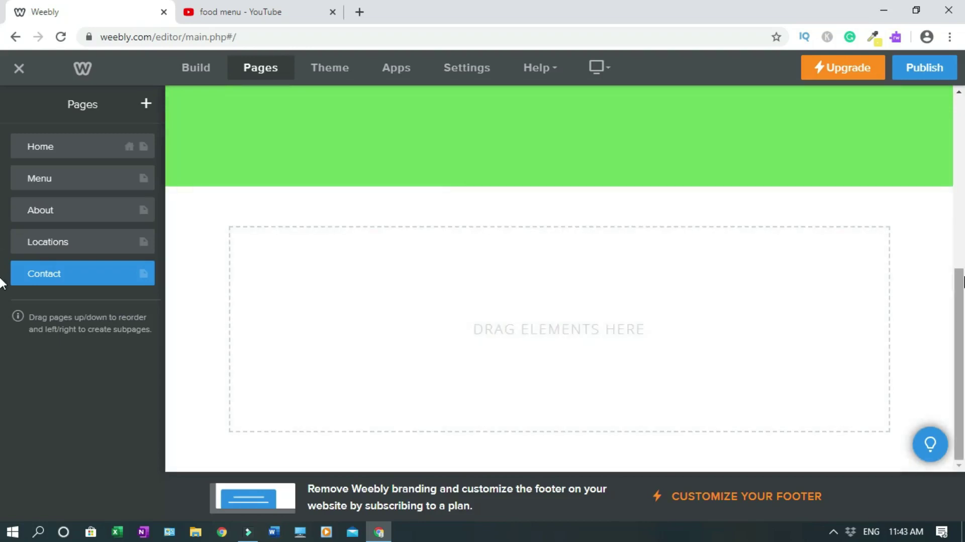
left_click_drag(964, 292, 964, 134)
scroll(689, 185, "down", 1)
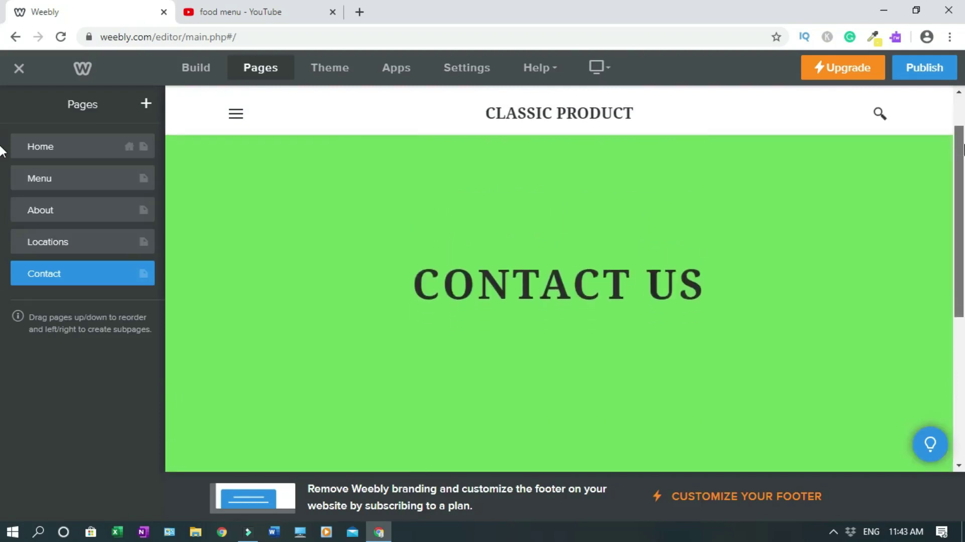
scroll(684, 182, "down", 3)
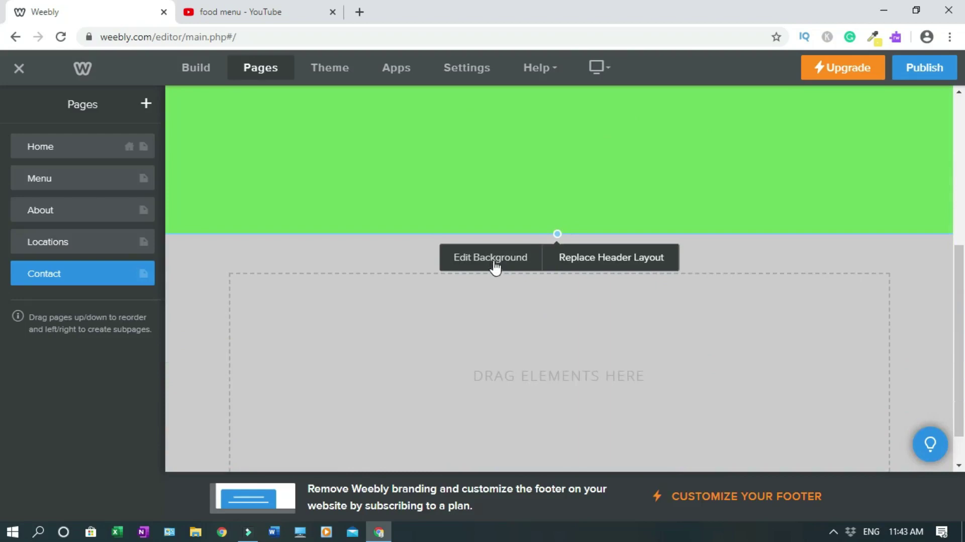
left_click(552, 257)
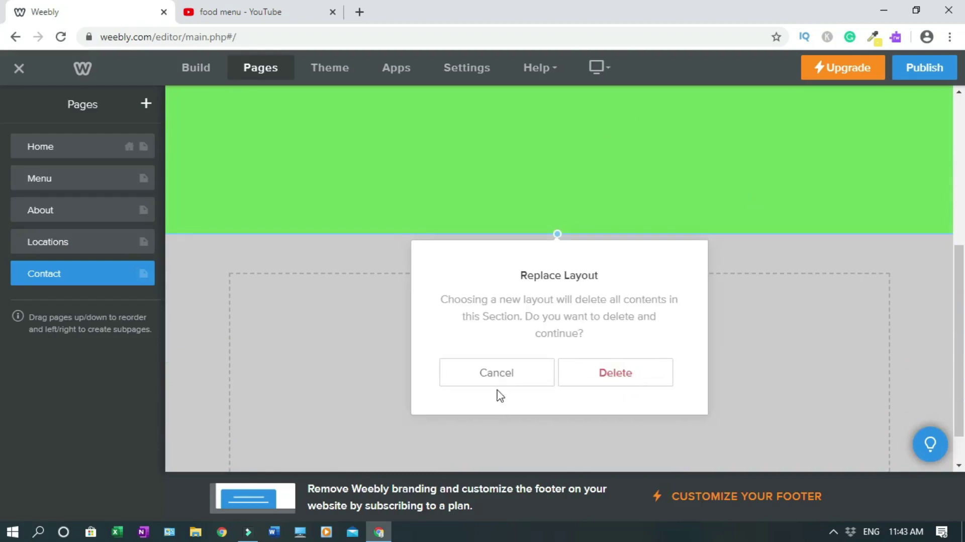
left_click(513, 371)
Change the "Contact us" heading's text color to a custom off-white shade
scroll(513, 371, "up", 4)
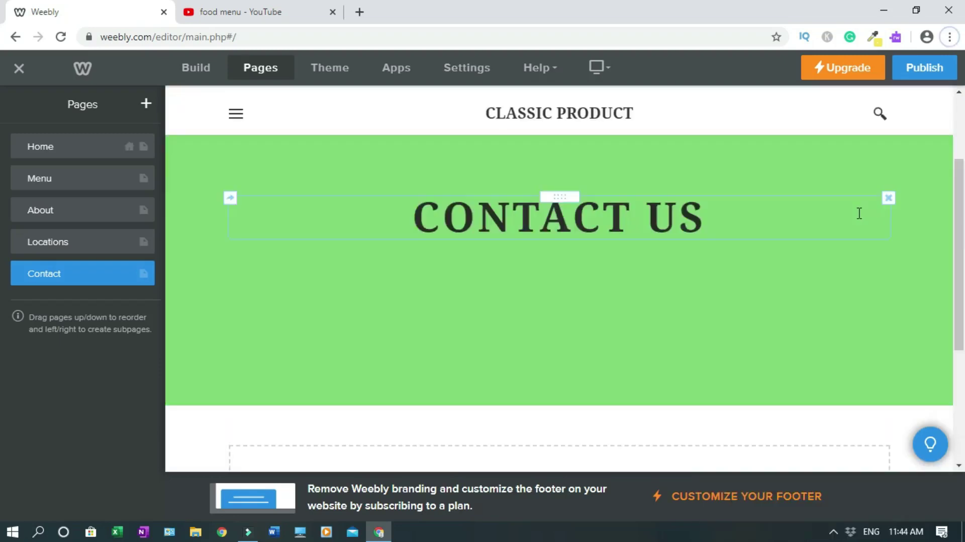
triple_click(508, 239)
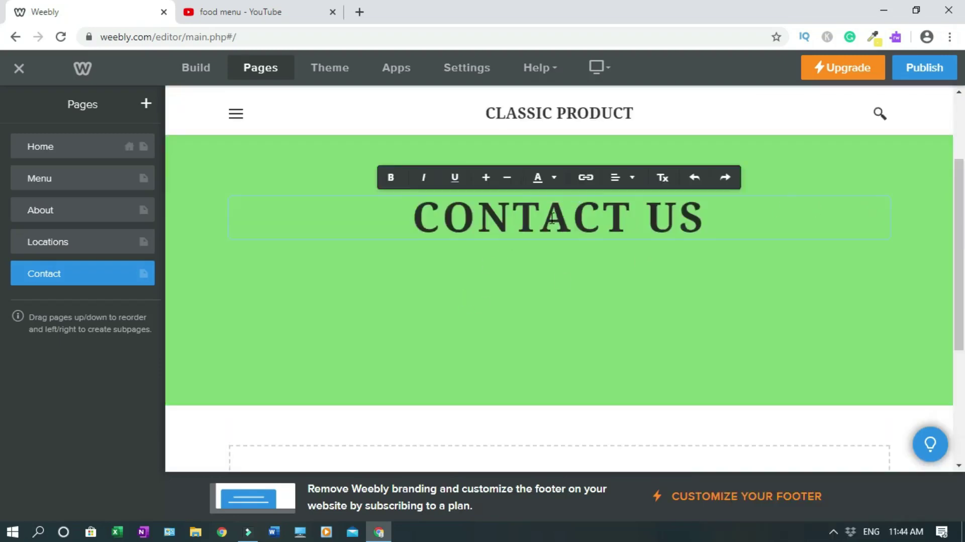
left_click(555, 178)
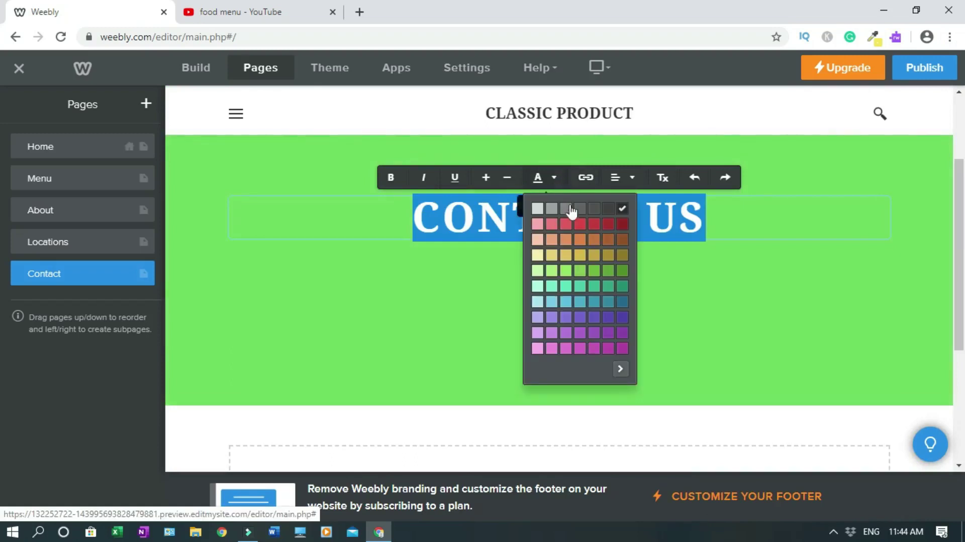
left_click(621, 370)
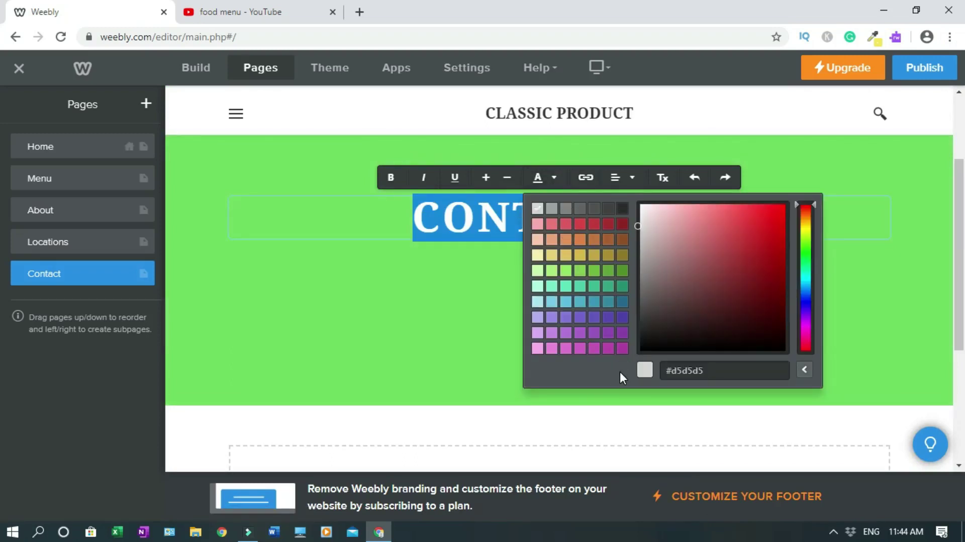
left_click(644, 209)
left_click(635, 424)
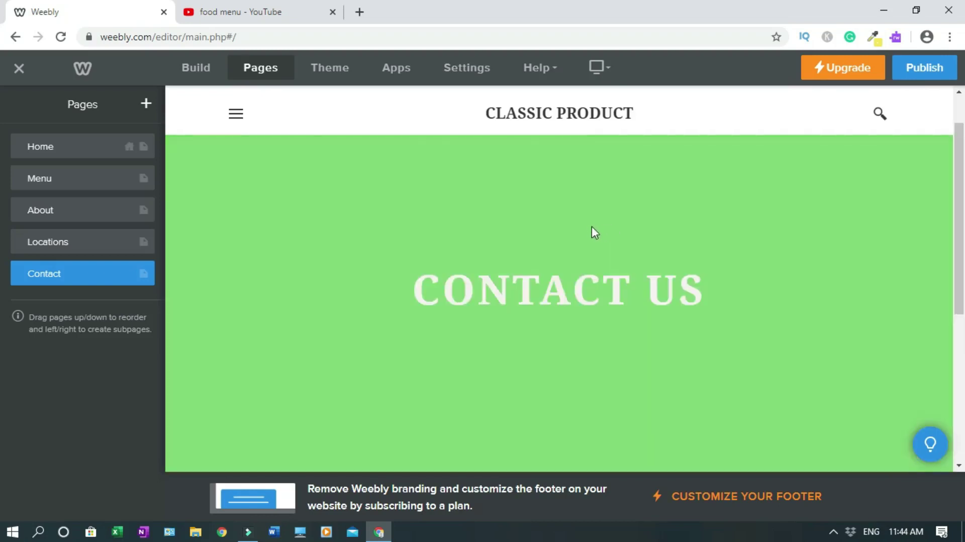
Switch the Contact page header's background type from color to image
scroll(512, 246, "down", 5)
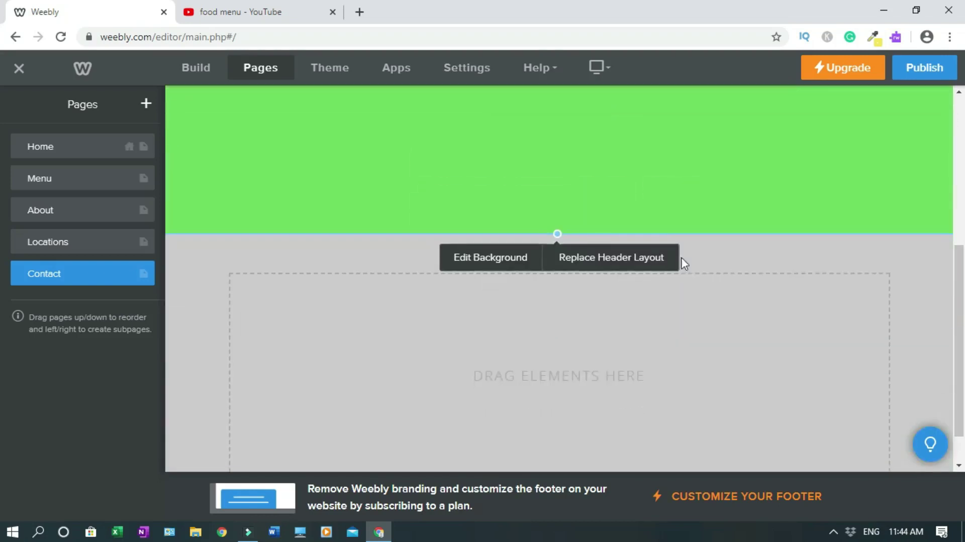
left_click(510, 262)
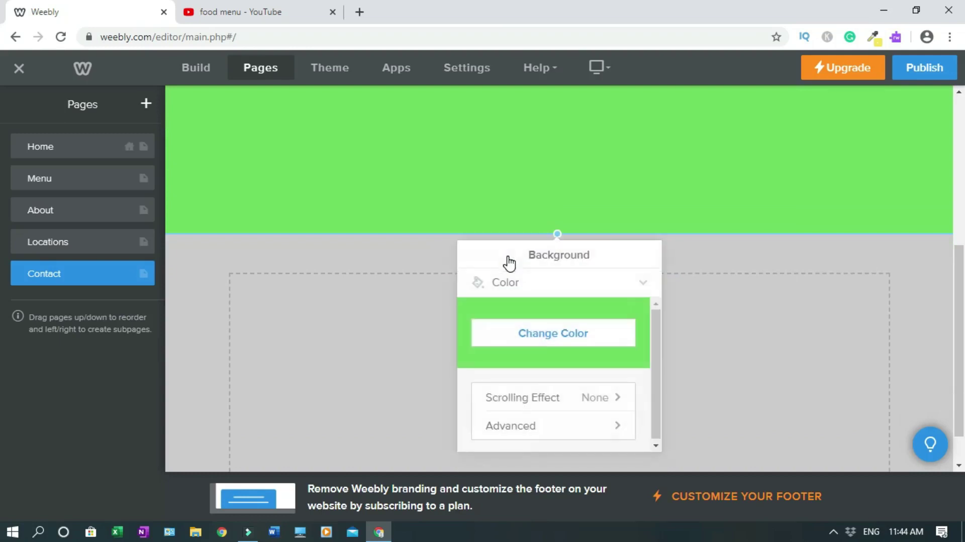
left_click(647, 284)
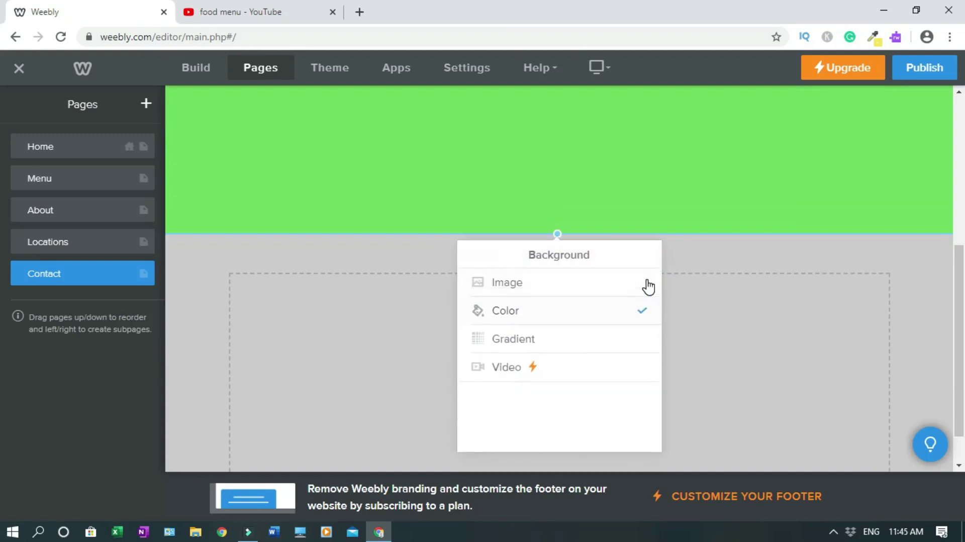
left_click(581, 296)
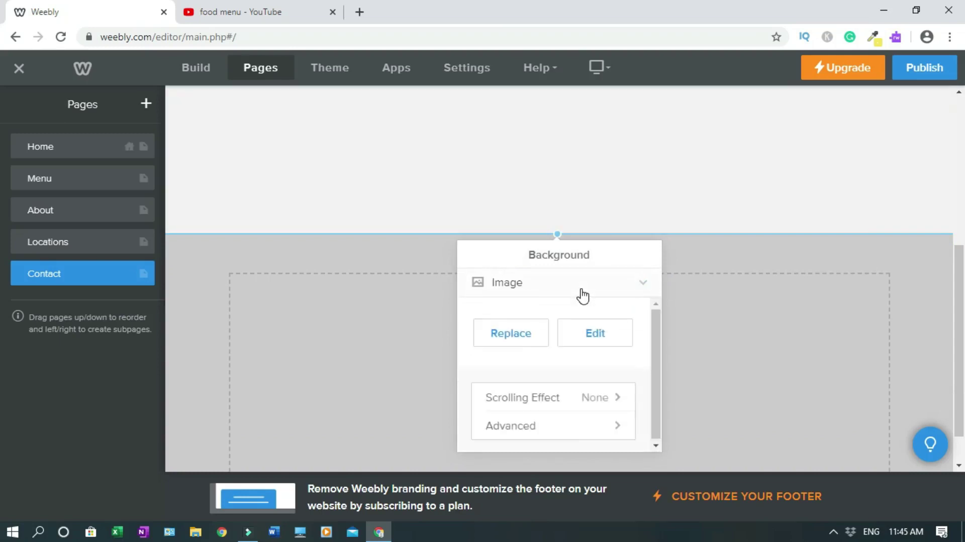
Replace the header's background image with pizza.jpg uploaded from the Downloads folder, and save the image edit
left_click(514, 338)
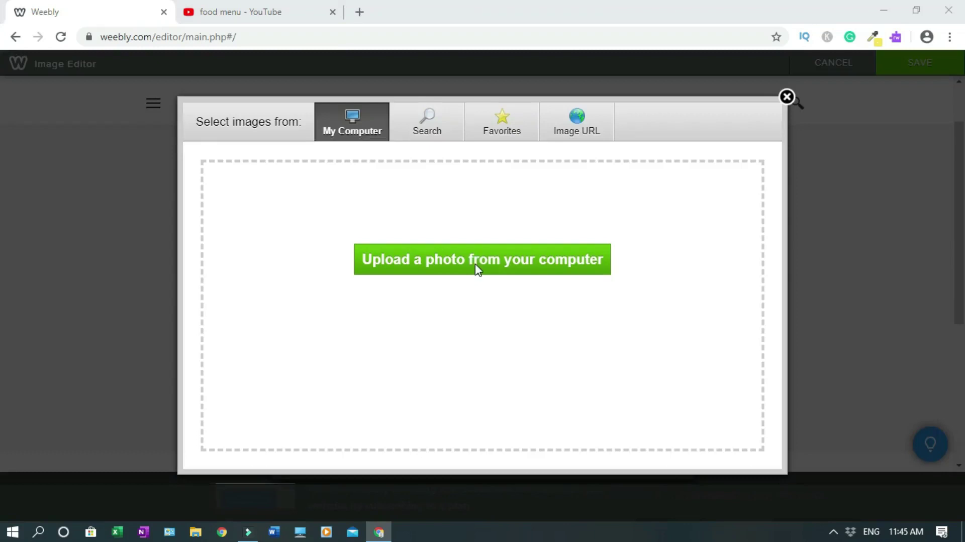
left_click(478, 268)
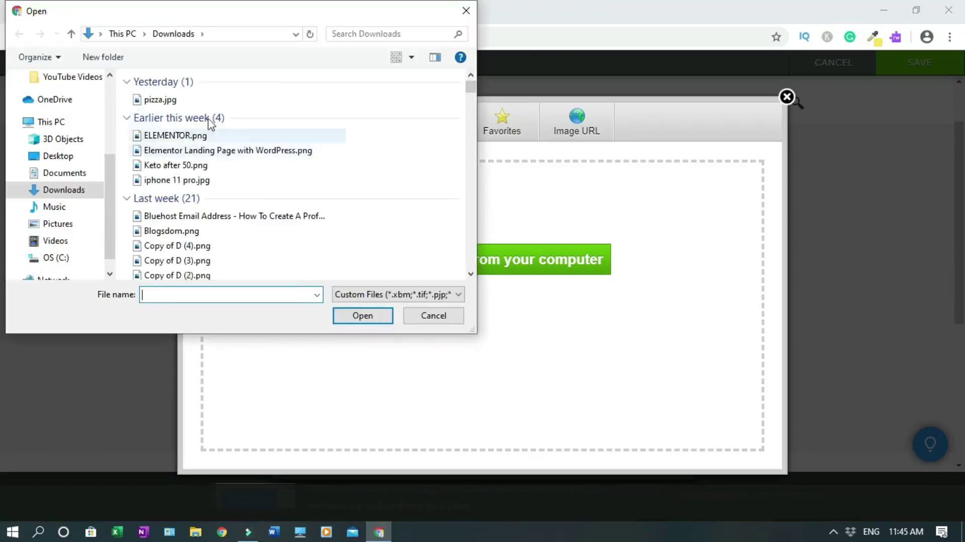
left_click(186, 100)
left_click(347, 316)
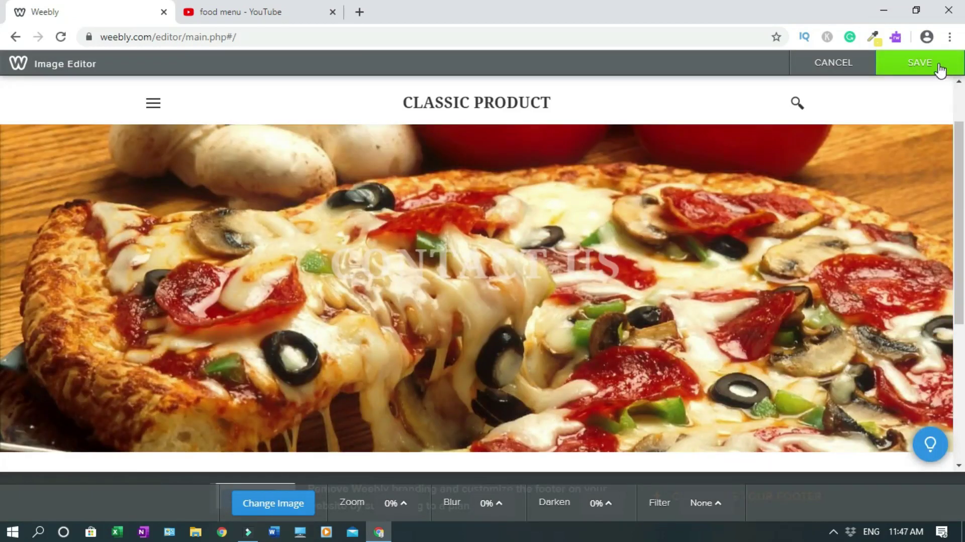
left_click(939, 68)
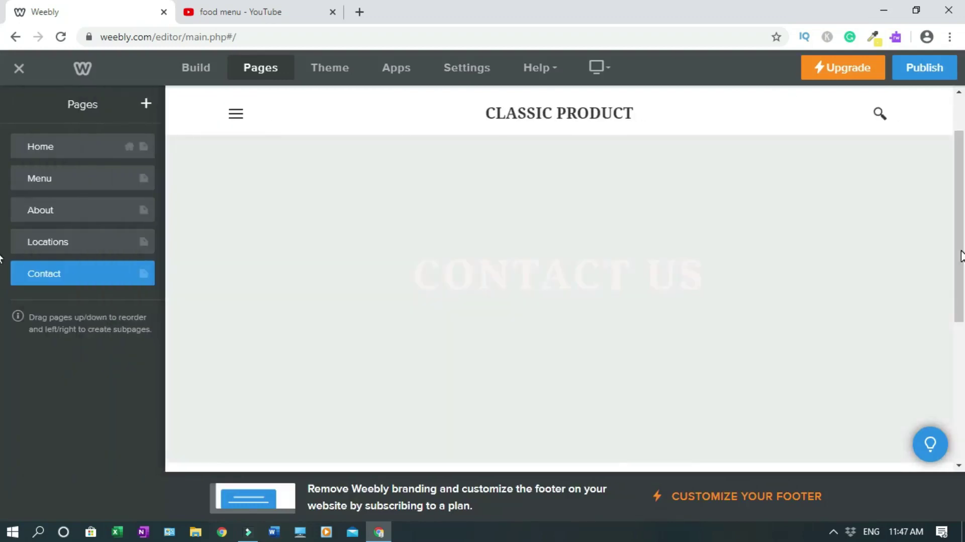
scroll(961, 256, "down", 3)
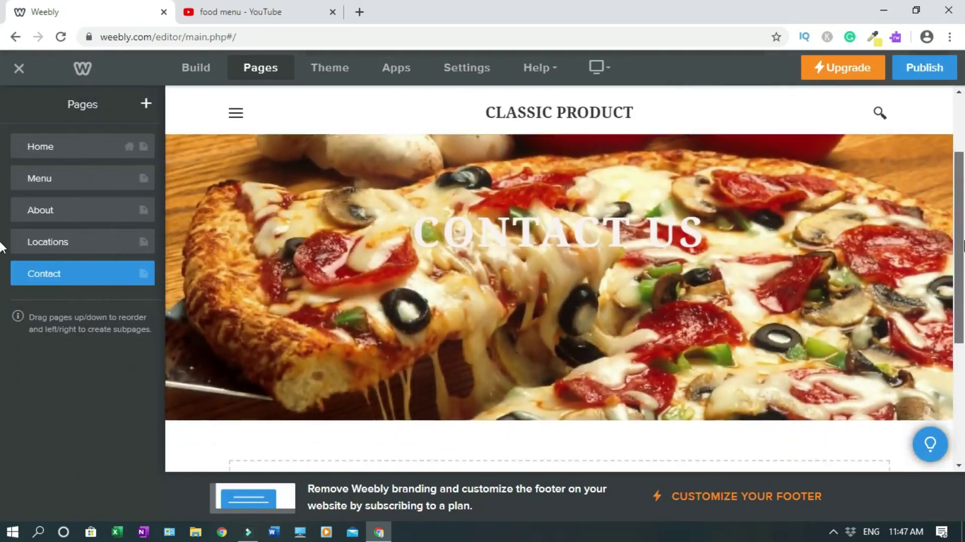
Change the "Contact us" heading's text color to the darkest gray preset in the color palette
scroll(642, 244, "up", 1)
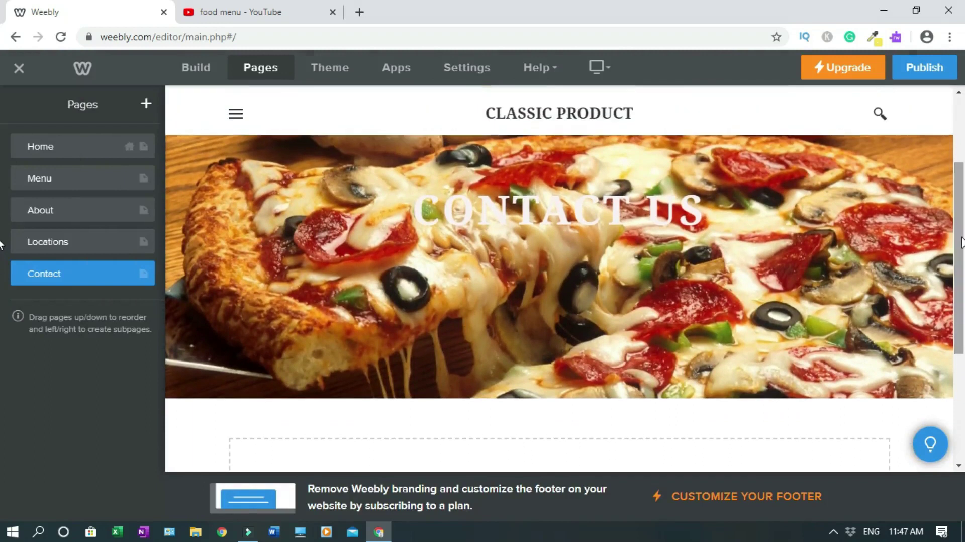
left_click(574, 217)
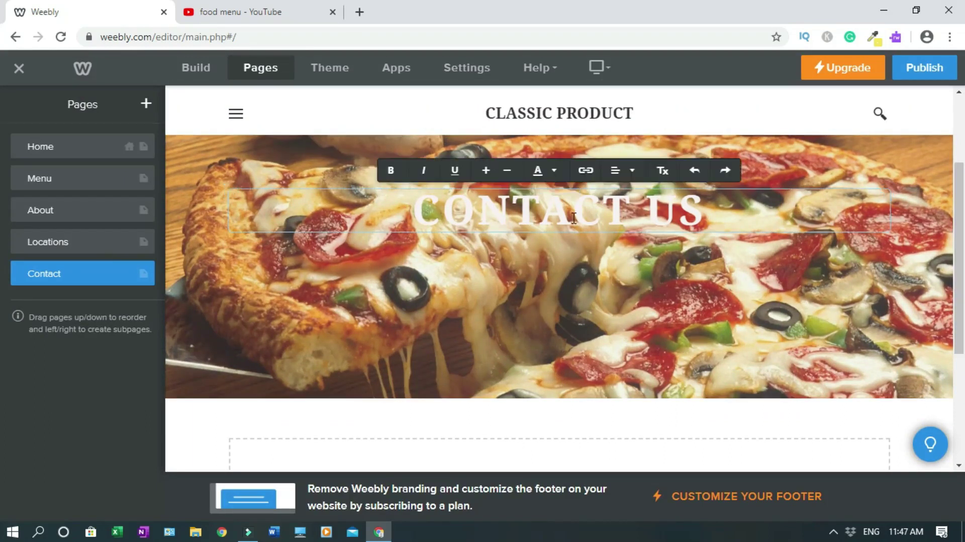
key("ctrl+a")
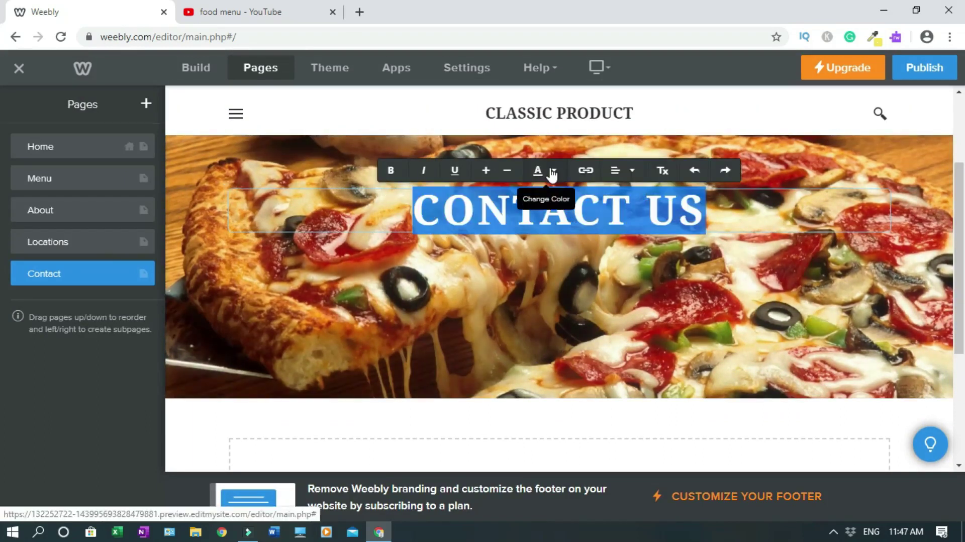
left_click(554, 171)
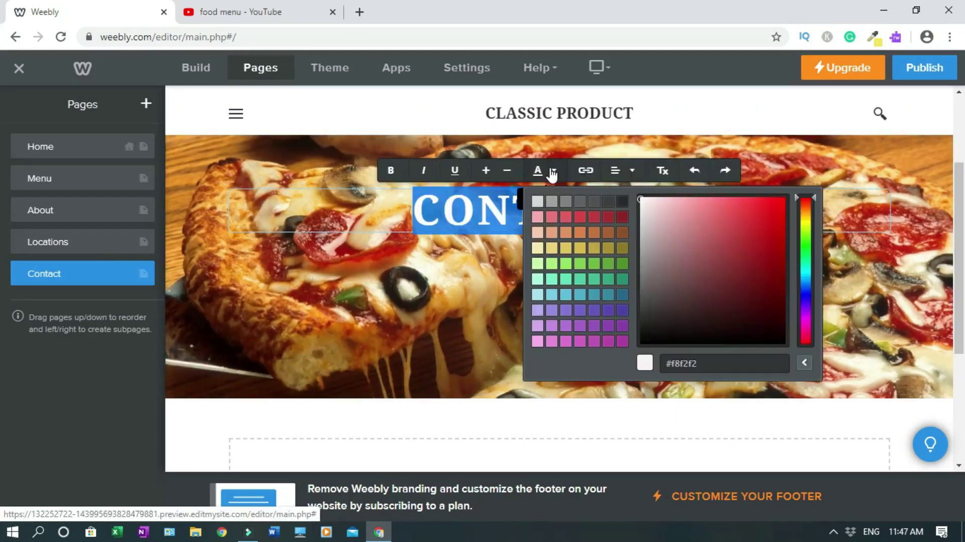
left_click(624, 206)
left_click(471, 427)
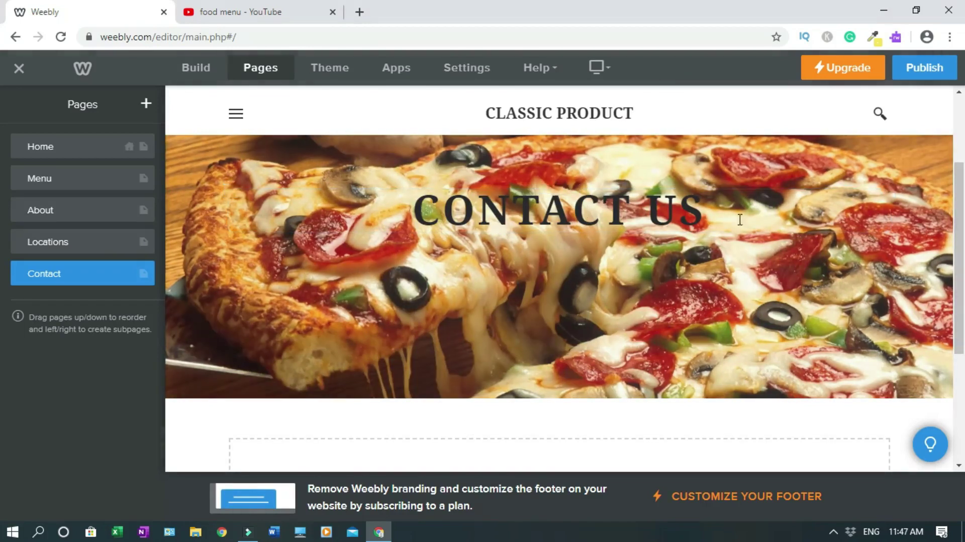
Add a Contact Form element to the empty content area below the Contact page header
left_click_drag(960, 219, 4, 332)
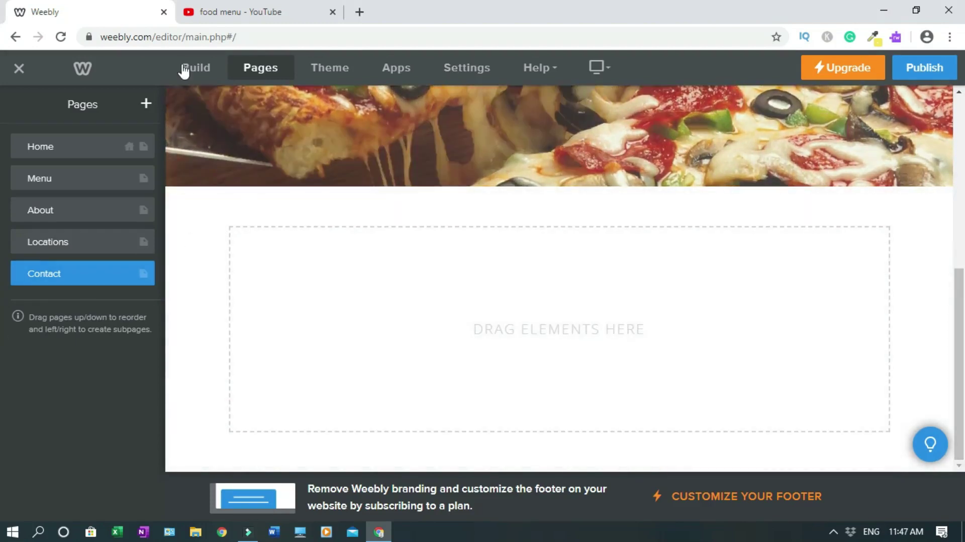
left_click(184, 69)
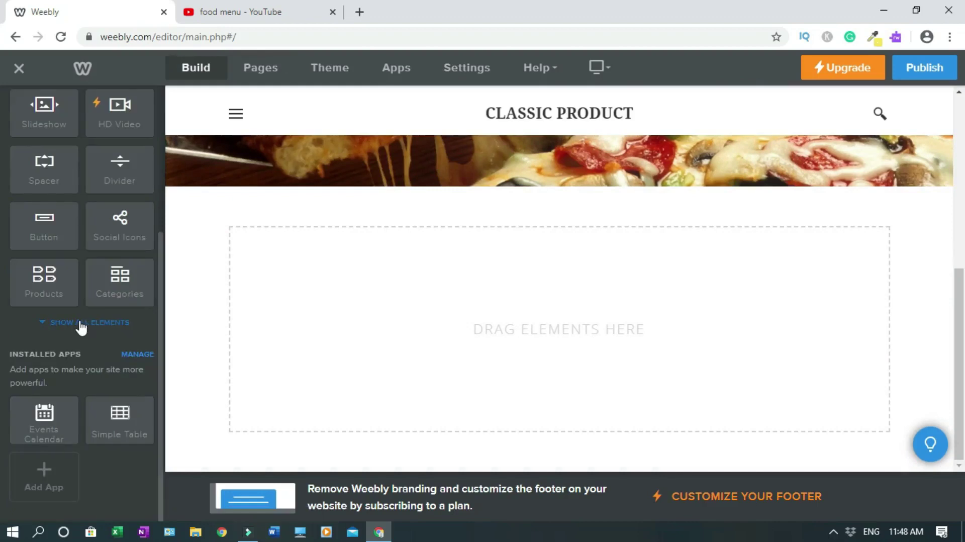
left_click(81, 323)
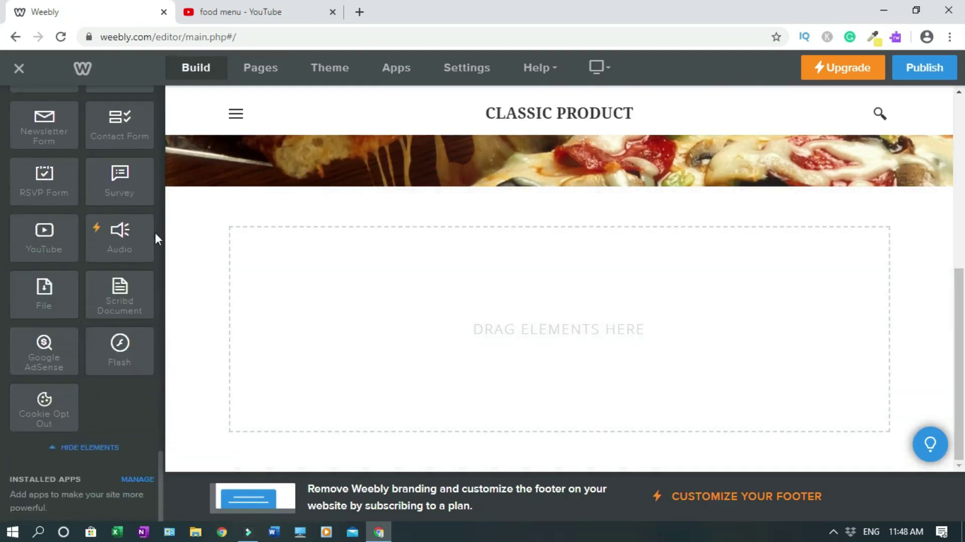
left_click_drag(114, 119, 383, 314)
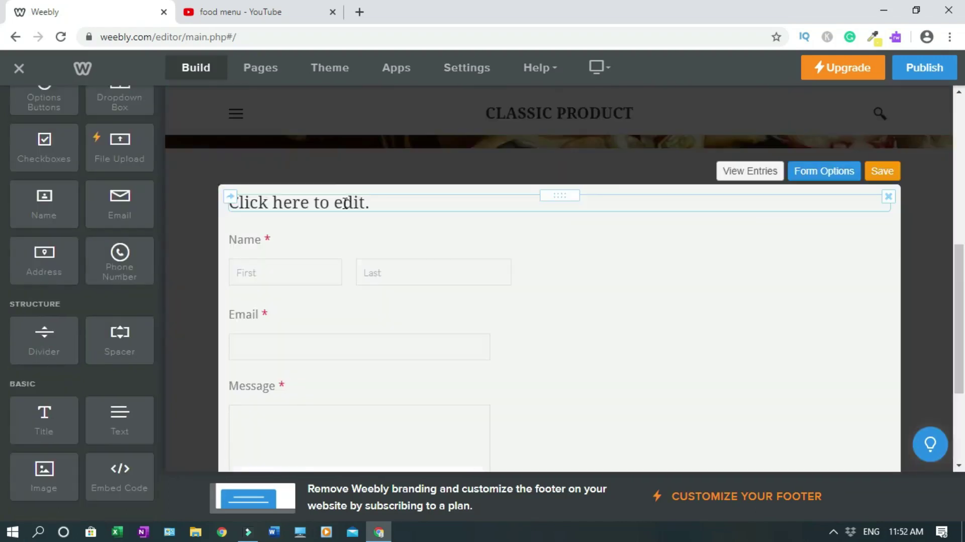
Replace the contact form's placeholder title with "Newsletters" and close the form editing view
double_click(346, 203)
type("News")
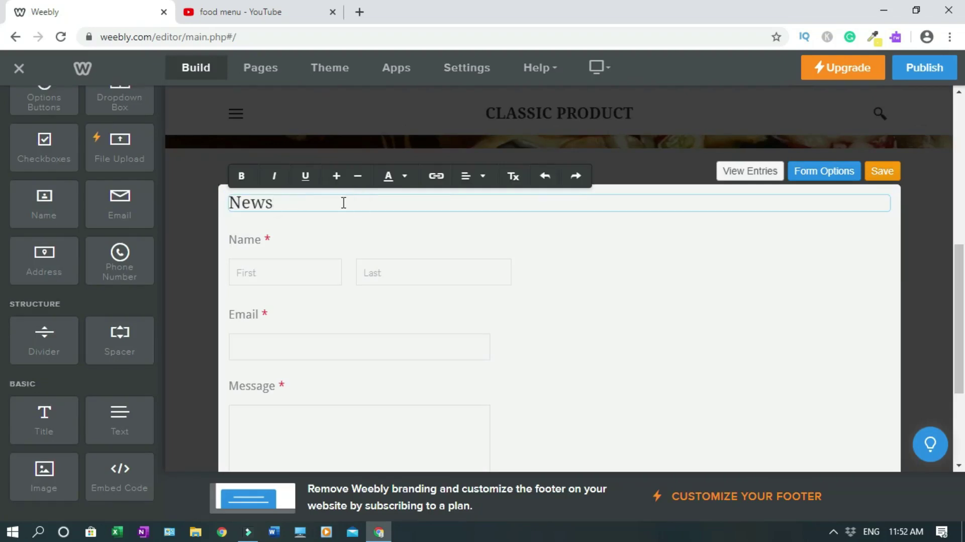
type("lette")
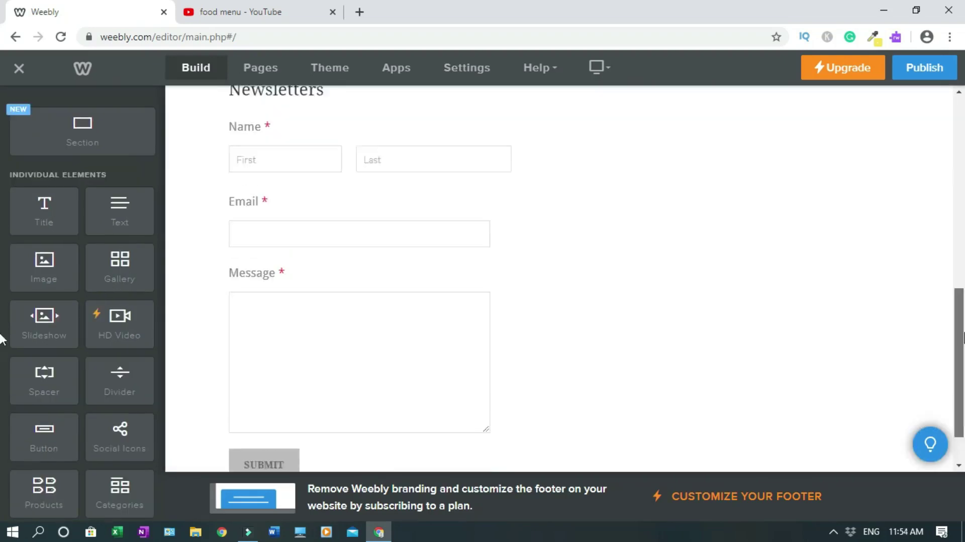
Add a new blog page to the site with the page name "Blog"
scroll(952, 261, "up", 10)
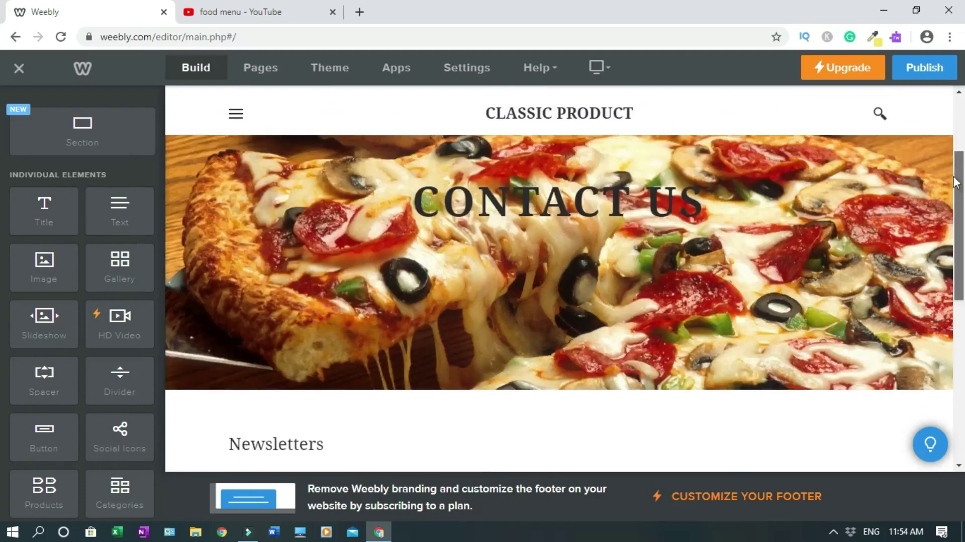
left_click_drag(956, 182, 960, 135)
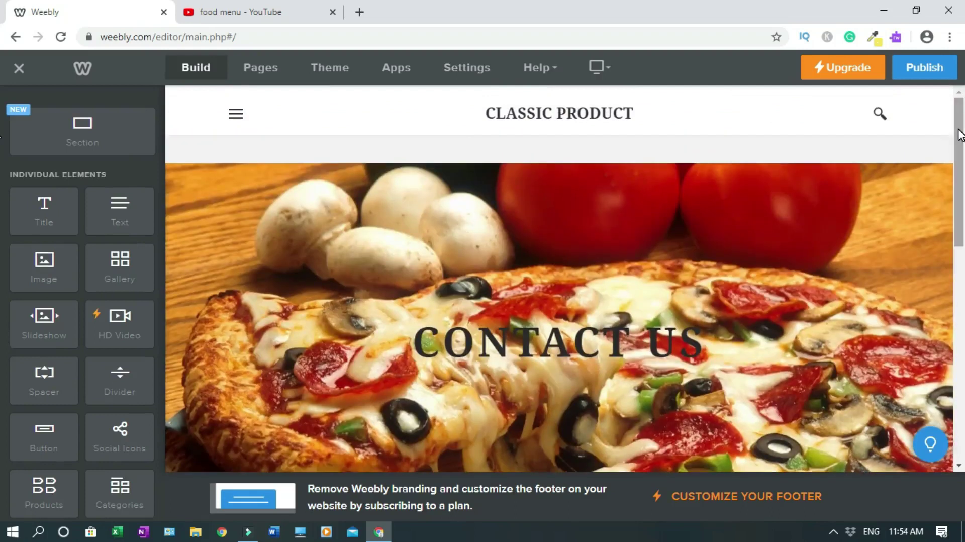
left_click_drag(961, 134, 960, 98)
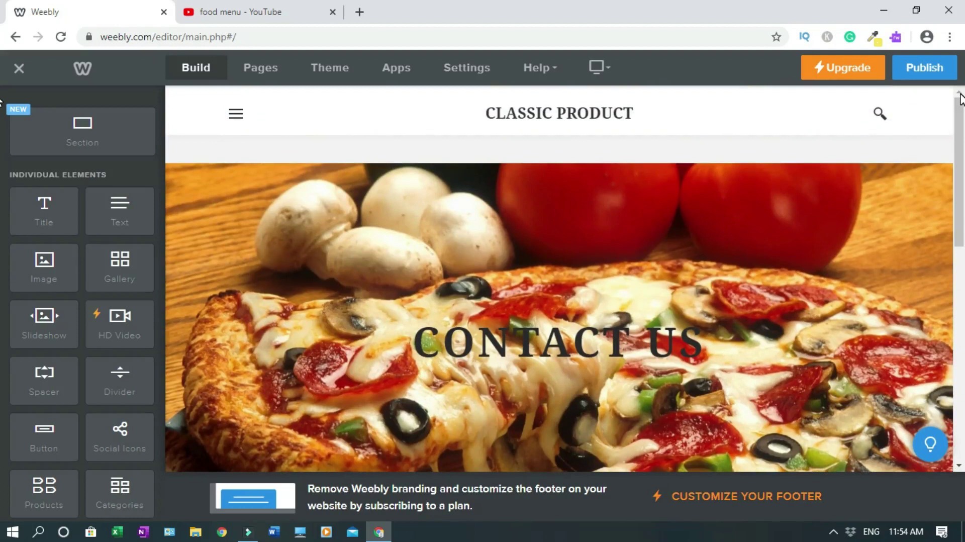
left_click(252, 71)
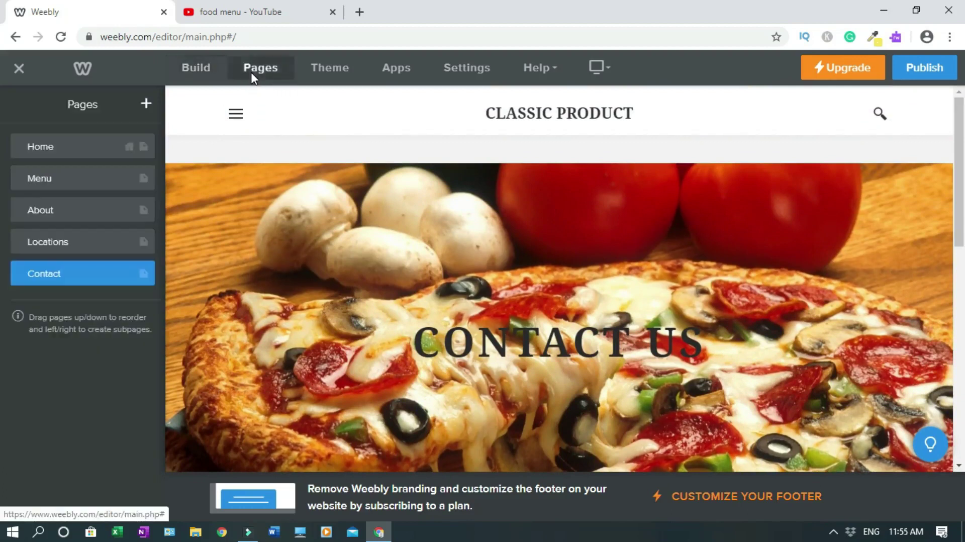
left_click(147, 104)
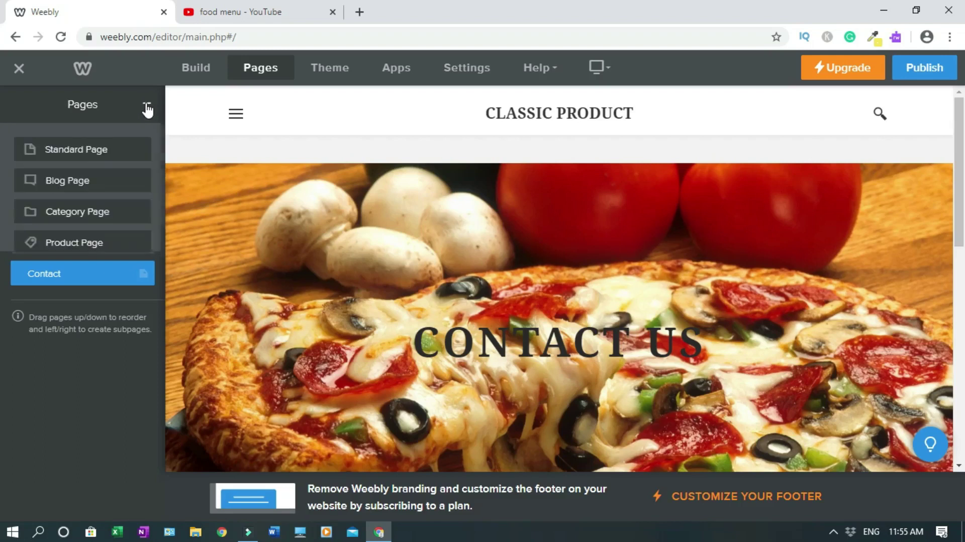
left_click(70, 185)
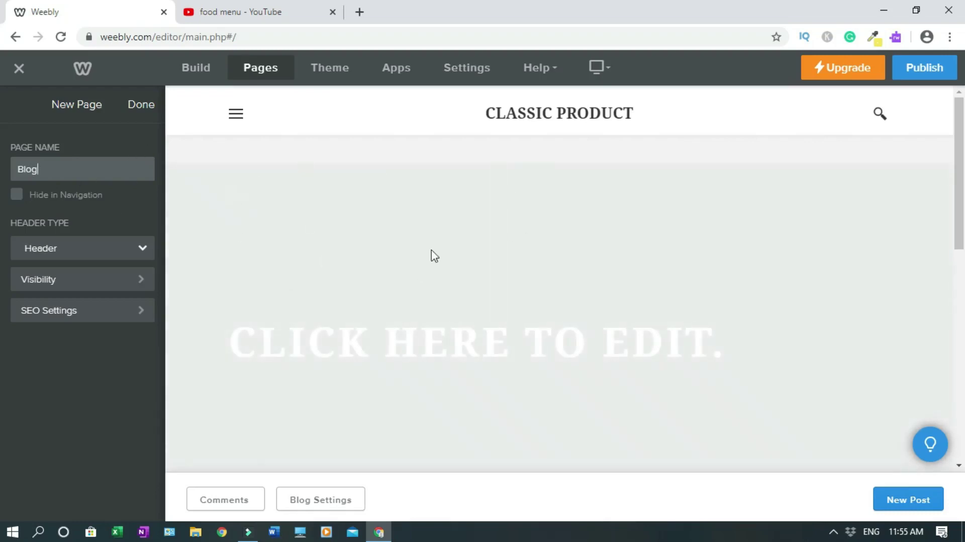
left_click(140, 107)
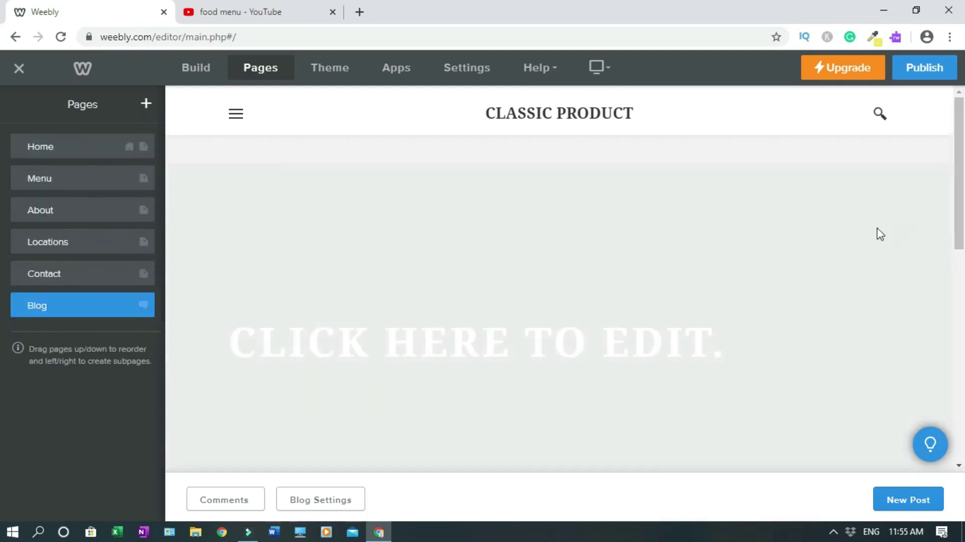
Change the Blog page header's background from an image to a solid bright turquoise color
scroll(597, 307, "down", 5)
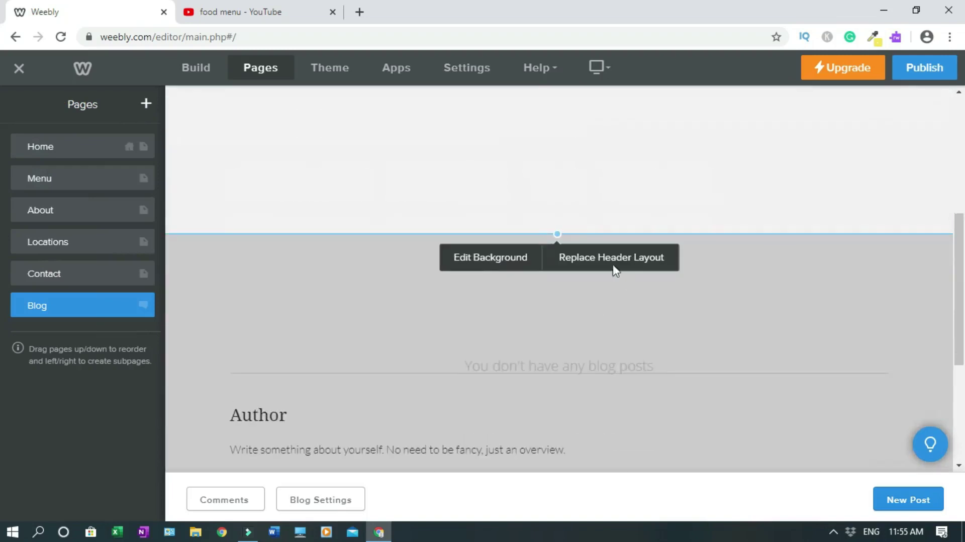
left_click(502, 260)
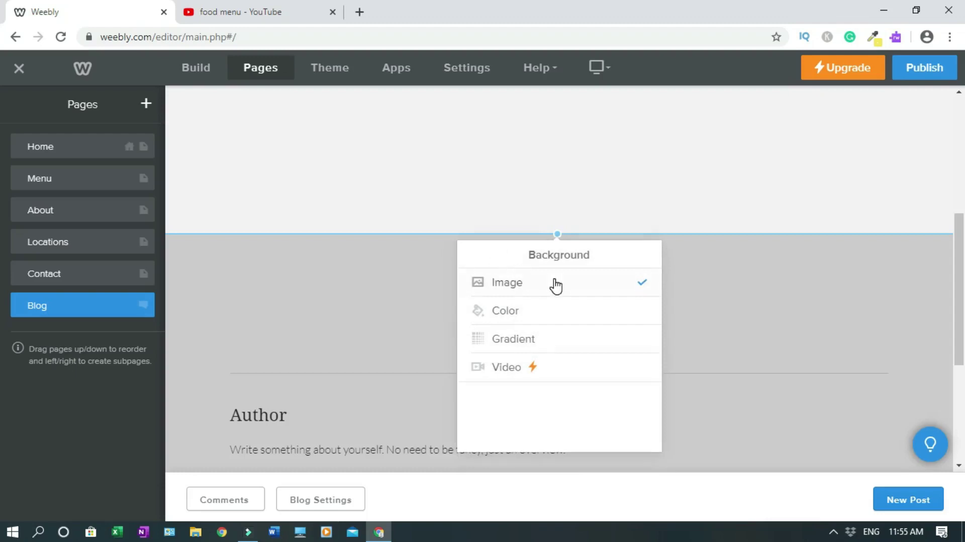
left_click(555, 316)
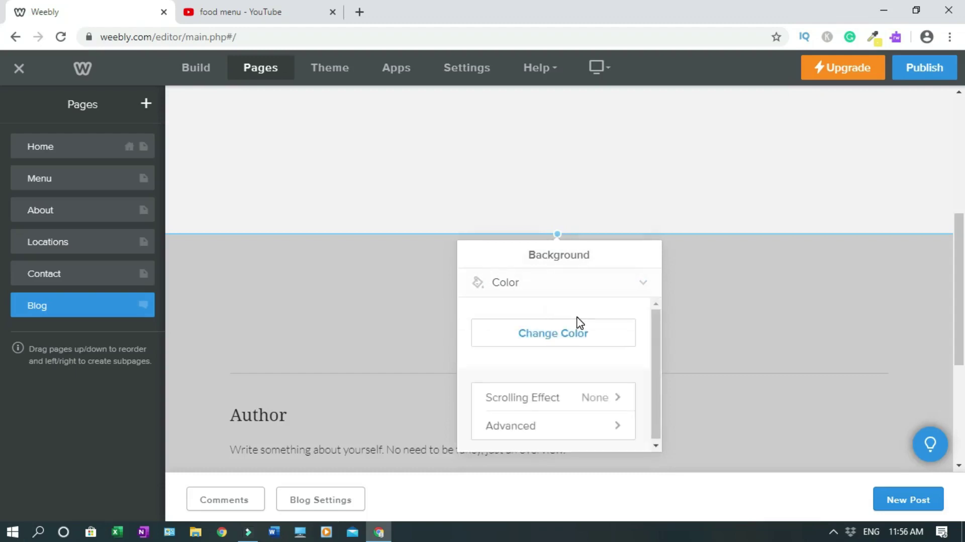
left_click(557, 340)
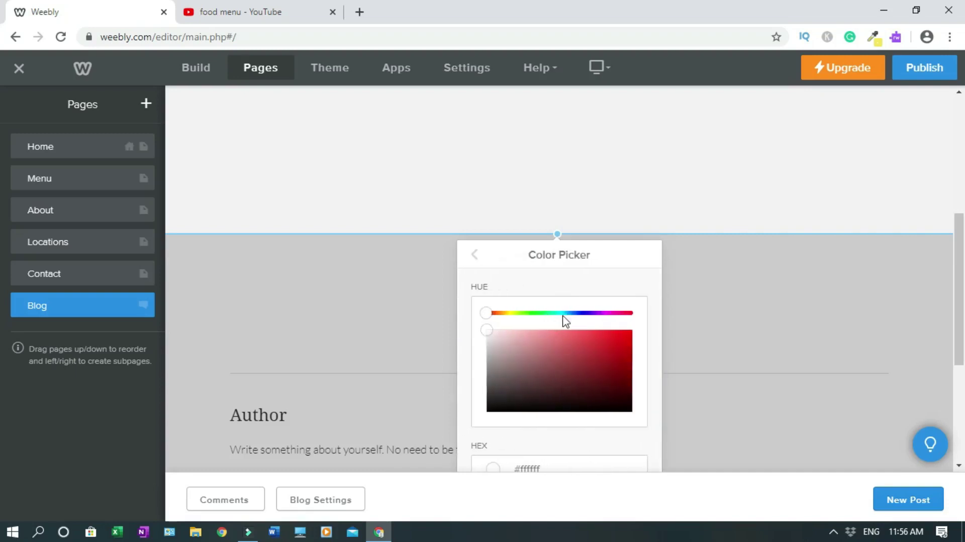
left_click(559, 313)
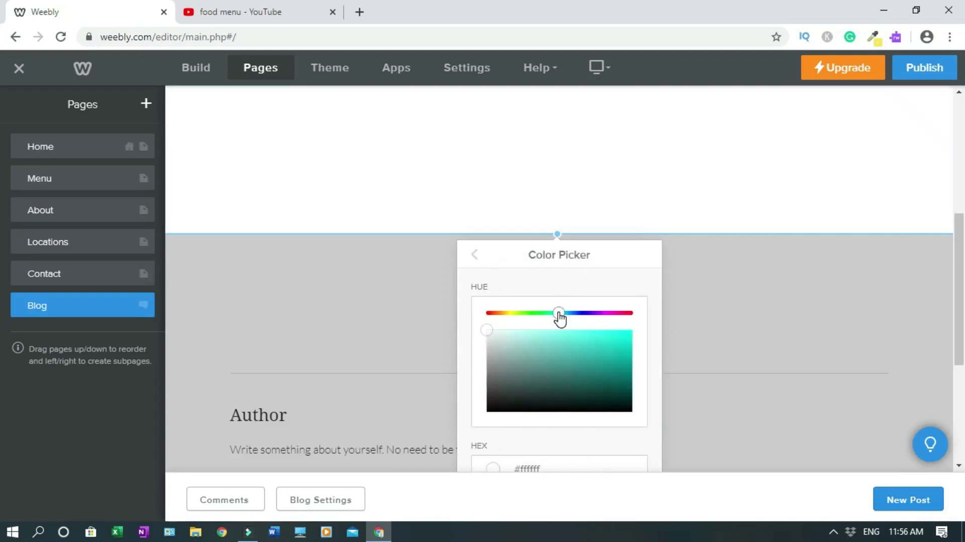
left_click_drag(488, 335, 617, 345)
left_click(765, 288)
scroll(554, 276, "up", 5)
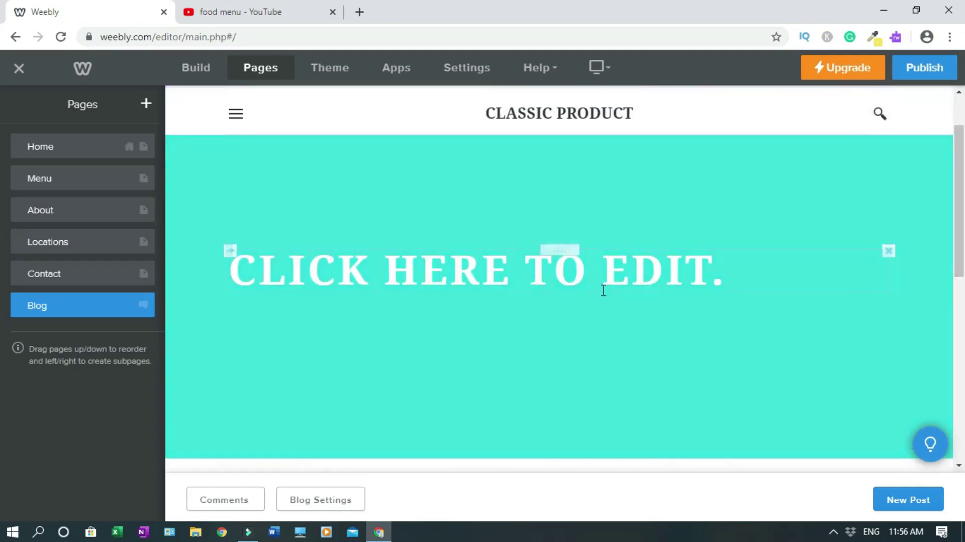
Replace the Blog header's placeholder heading with "FOOD BLOG" and center it
left_click(562, 275)
type("FOOD")
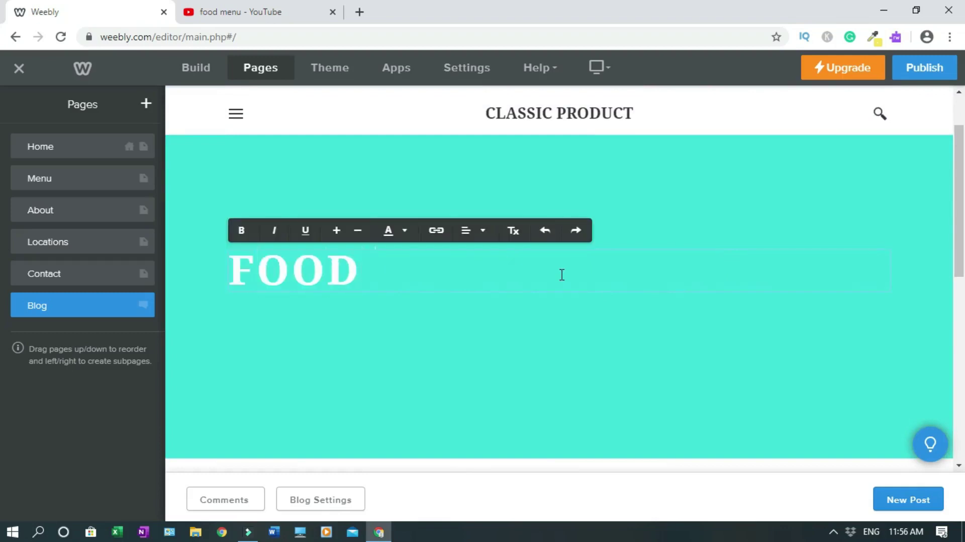
type(" BLOG")
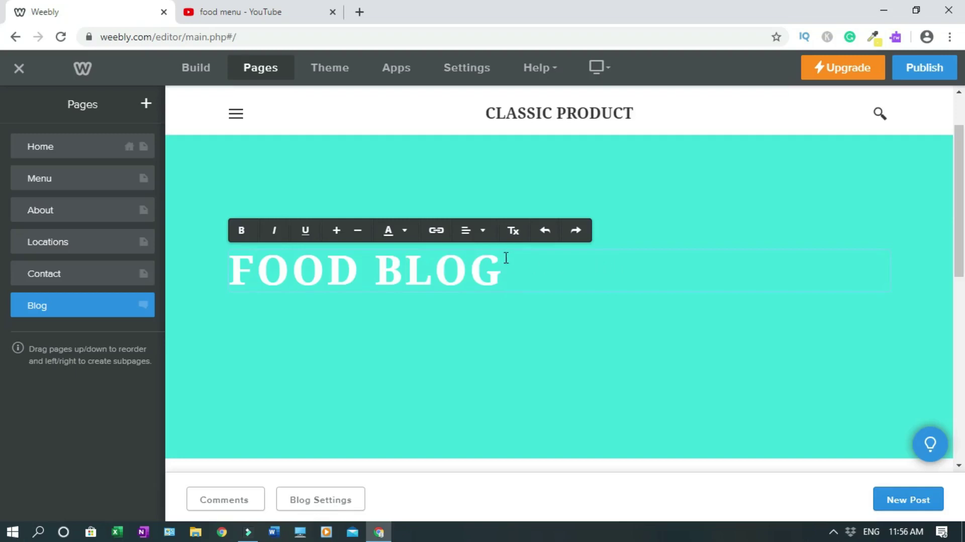
left_click(478, 232)
left_click(482, 283)
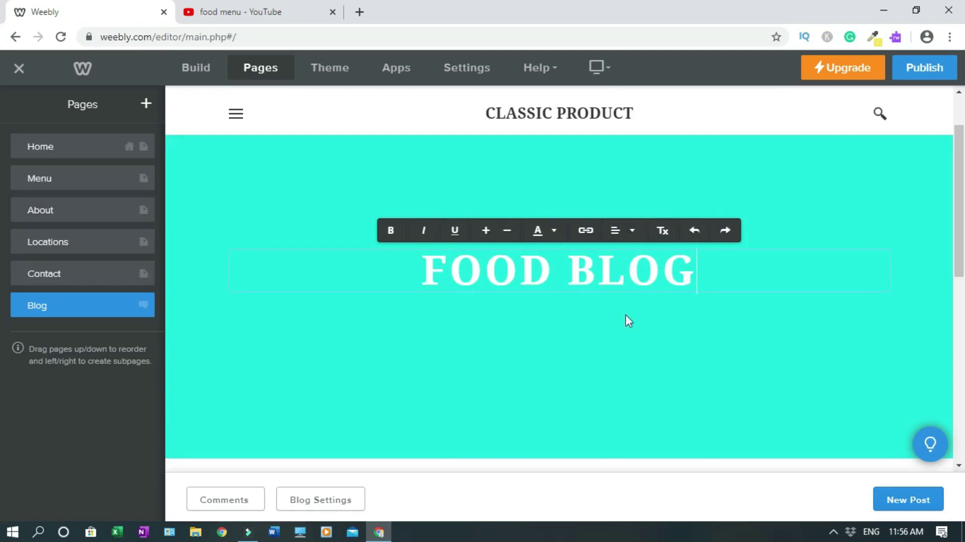
left_click(627, 317)
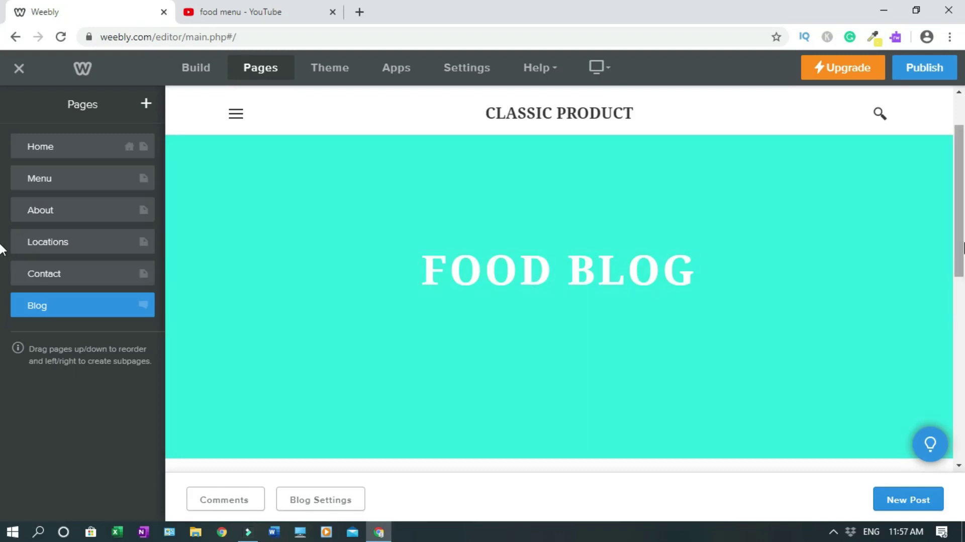
Italicize the "FOOD BLOG" heading in the Blog page header
left_click(597, 275)
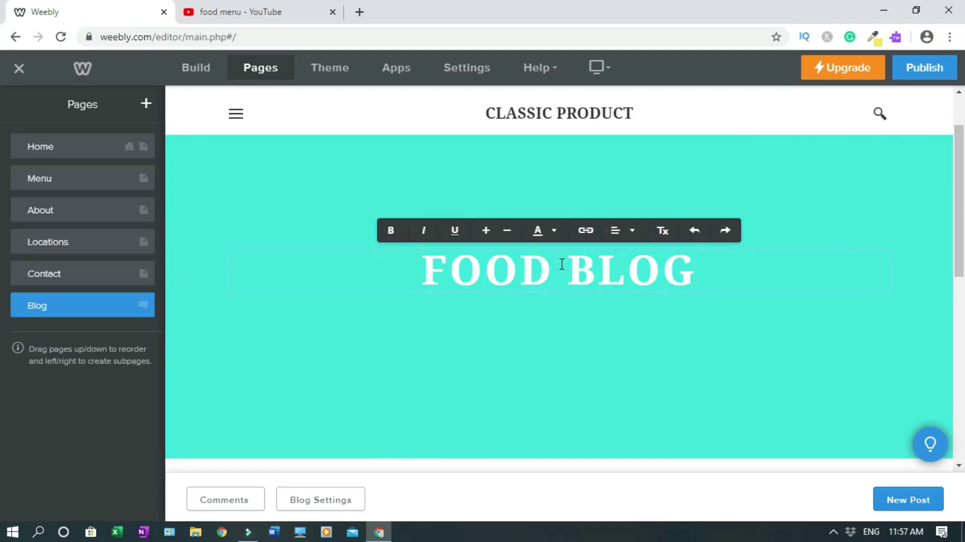
triple_click(528, 284)
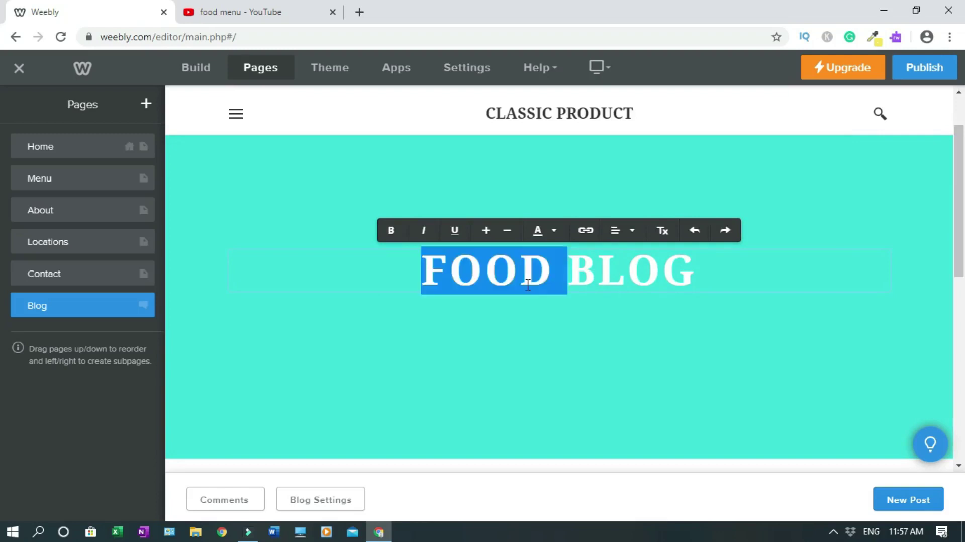
left_click(427, 236)
left_click(493, 382)
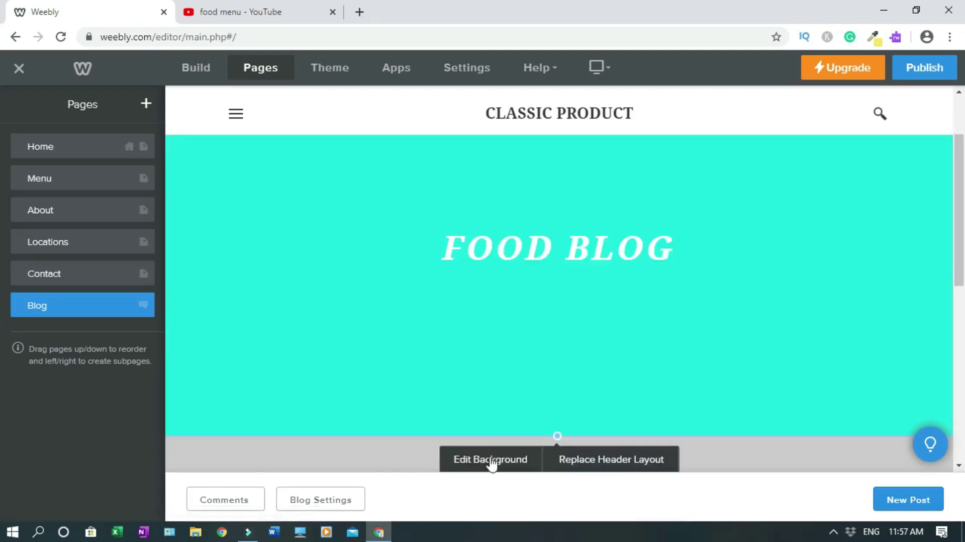
Change the Blog header's background from solid color to a gradient and set its first color to bright red #fa0808
left_click(491, 460)
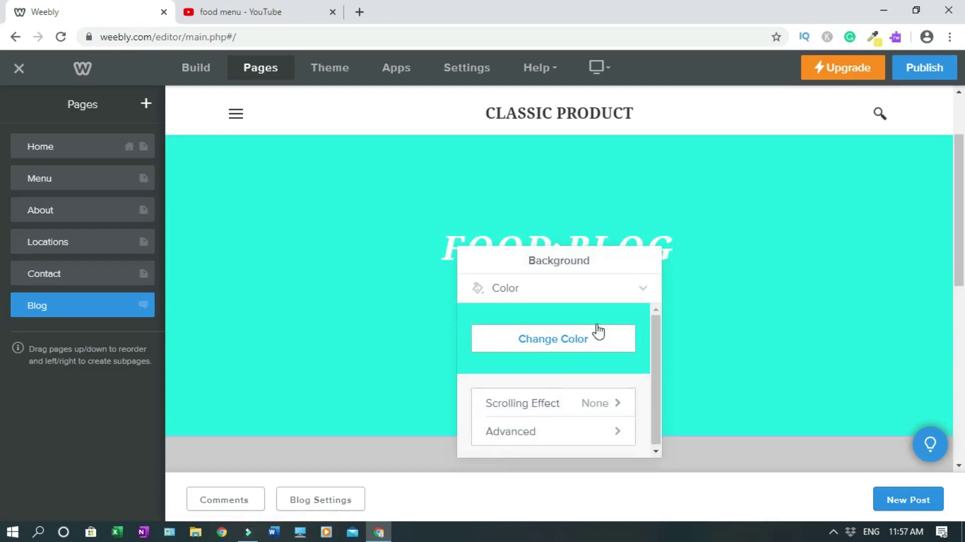
left_click(645, 290)
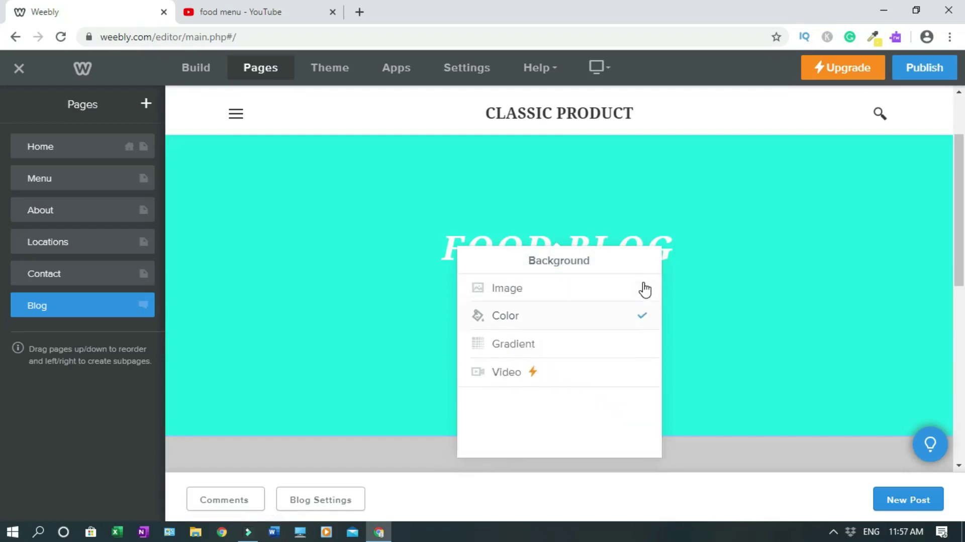
left_click(537, 355)
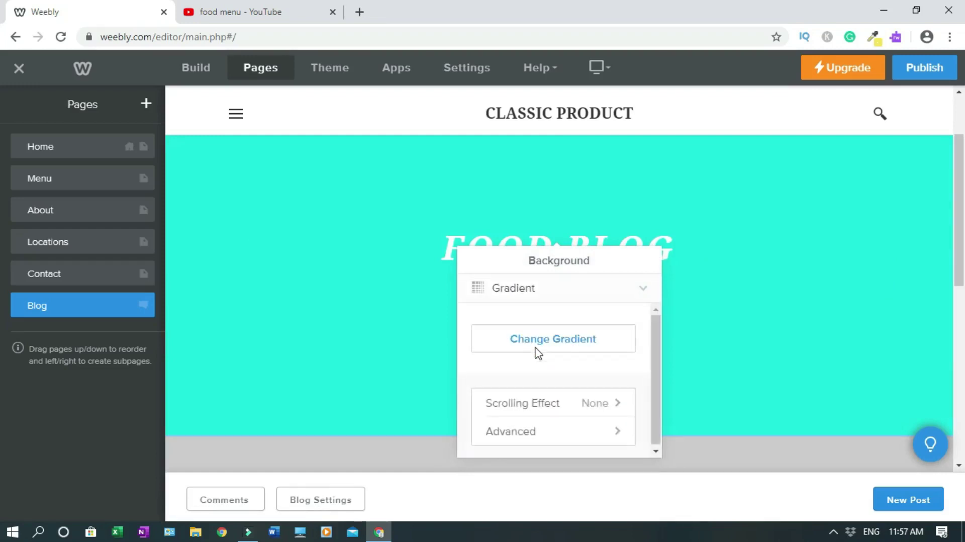
left_click(564, 346)
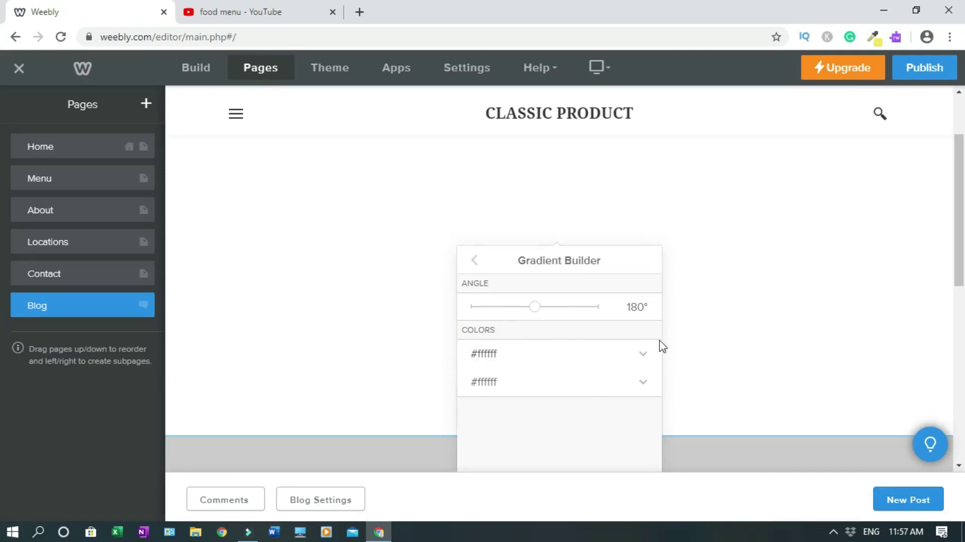
left_click(643, 358)
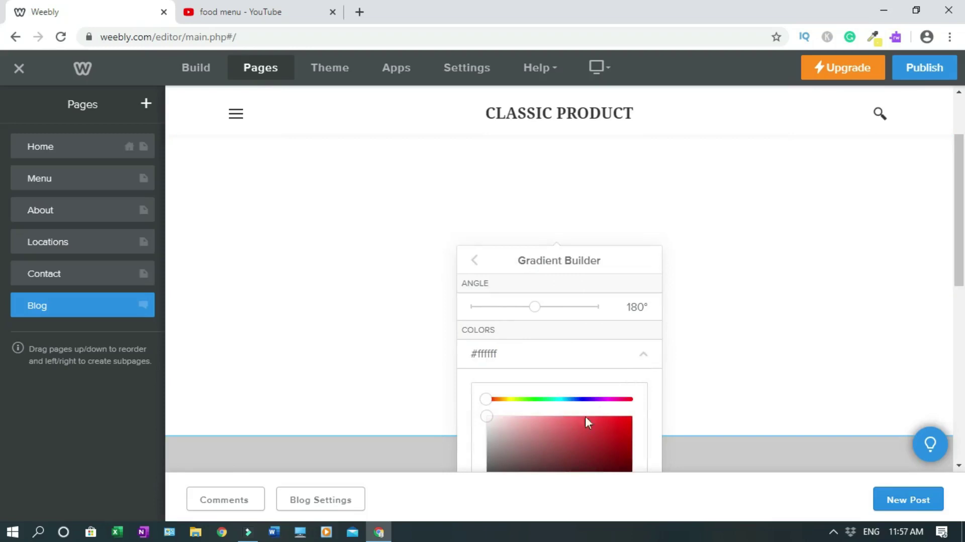
left_click(628, 420)
scroll(628, 425, "down", 1)
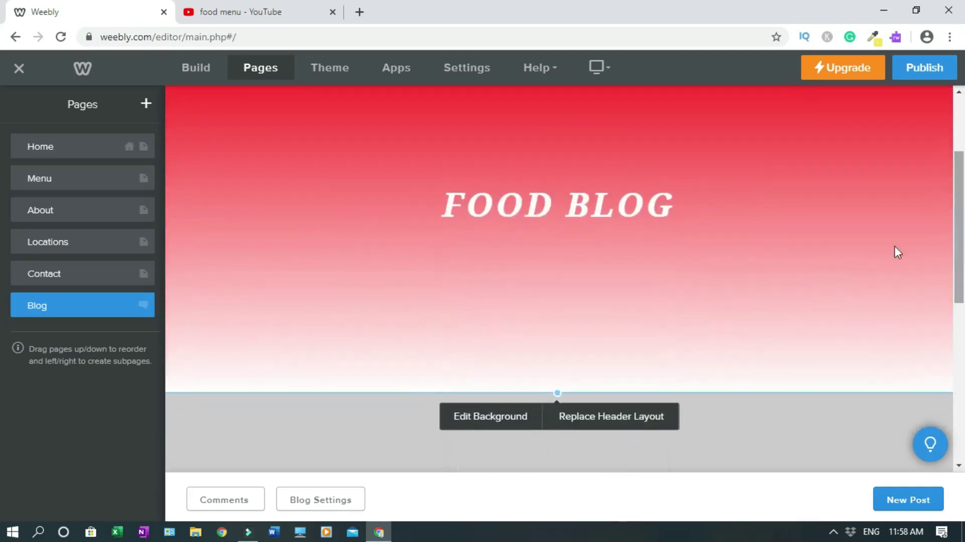
Set the second color of the Blog header's gradient to bright green #31ed40
left_click(518, 420)
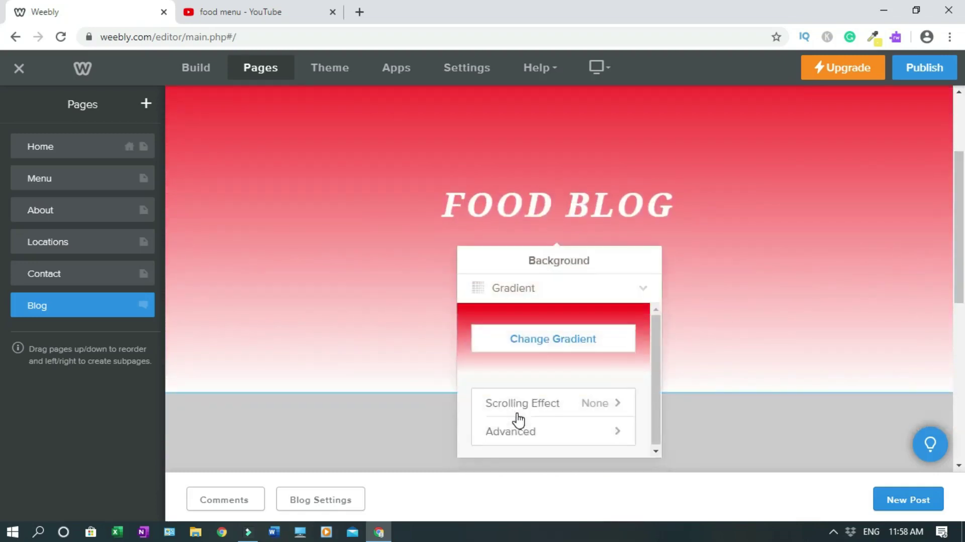
left_click(585, 341)
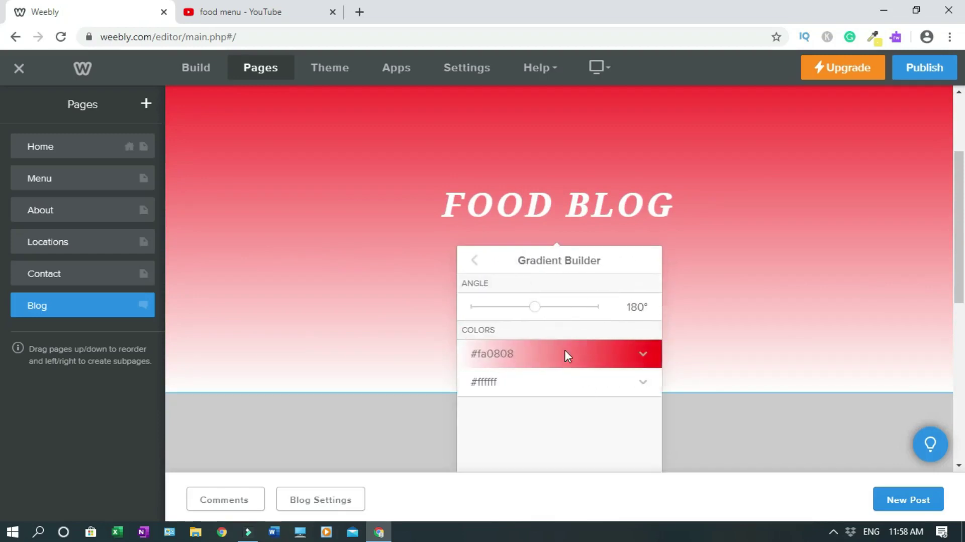
left_click(643, 384)
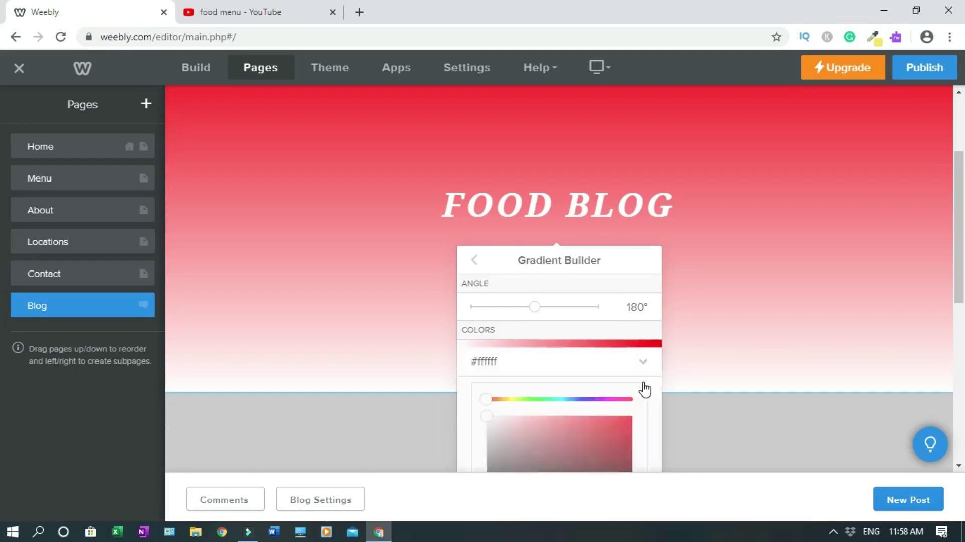
left_click(537, 399)
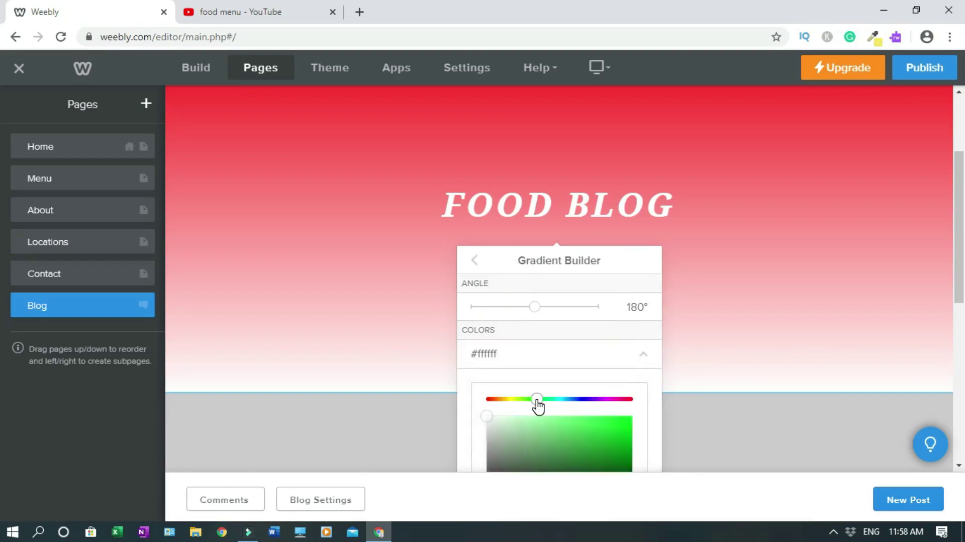
left_click(604, 429)
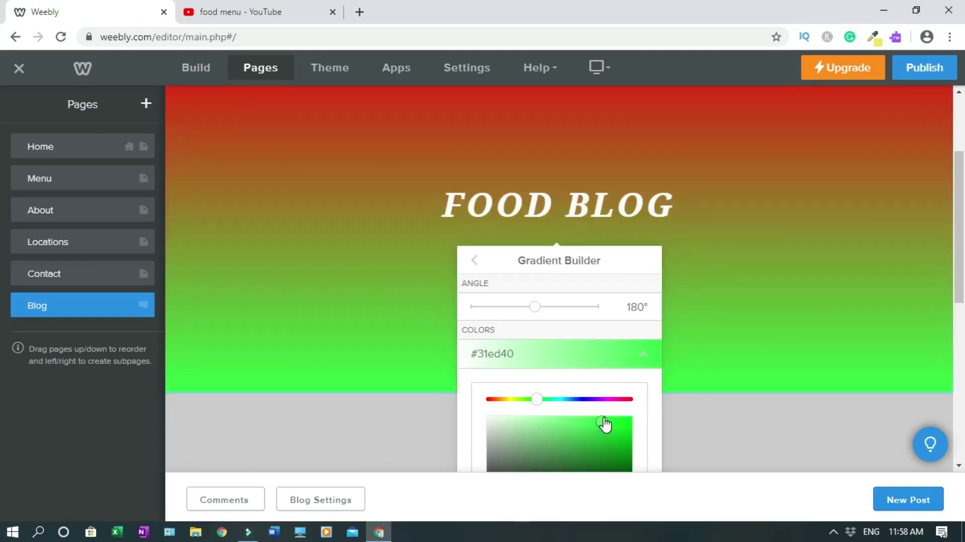
left_click(722, 342)
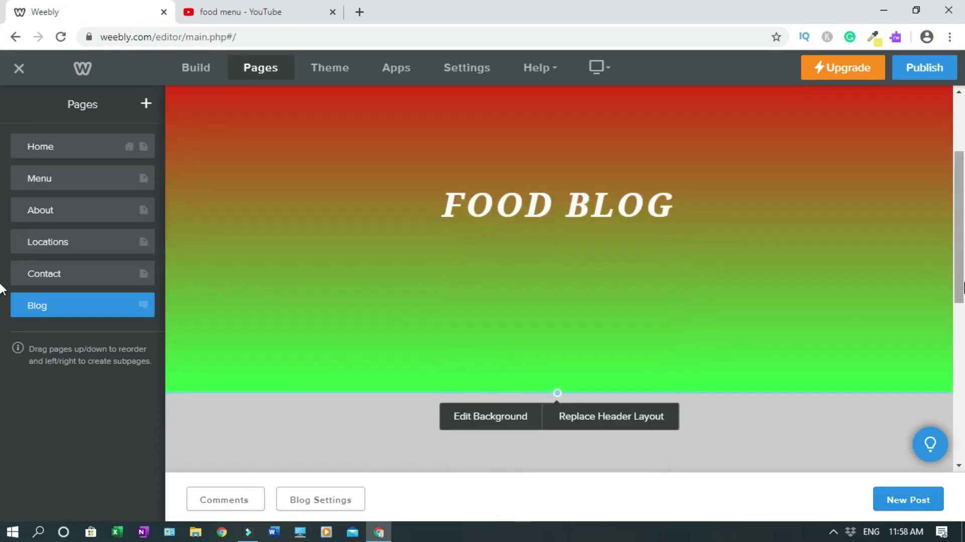
scroll(962, 260, "up", 1)
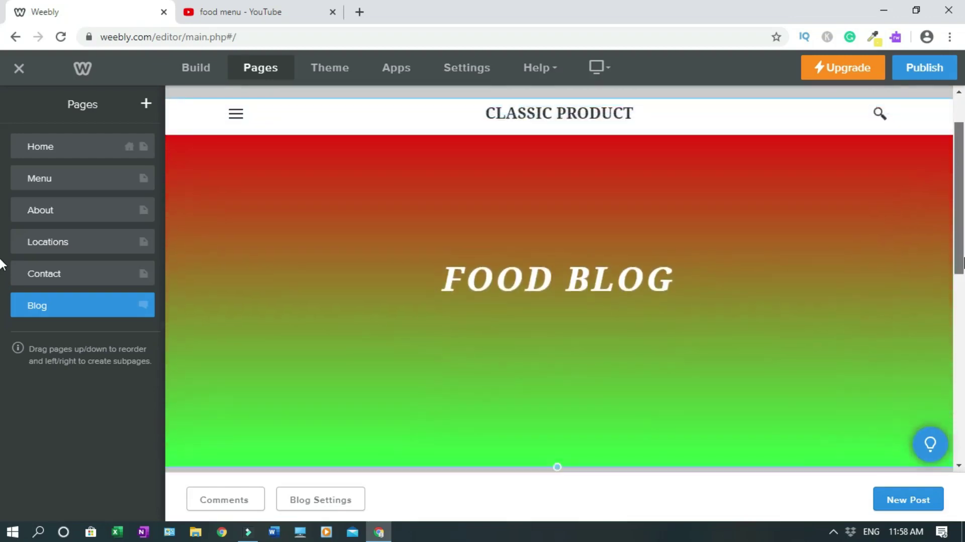
Reduce the height of the Blog header by moving its lower edge up
scroll(565, 386, "down", 2)
left_click_drag(564, 386, 580, 276)
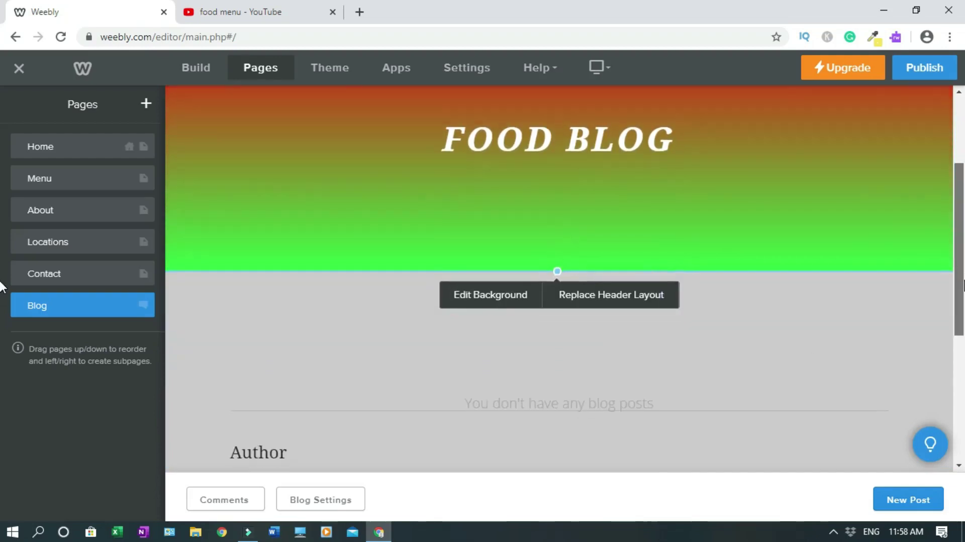
left_click(839, 293)
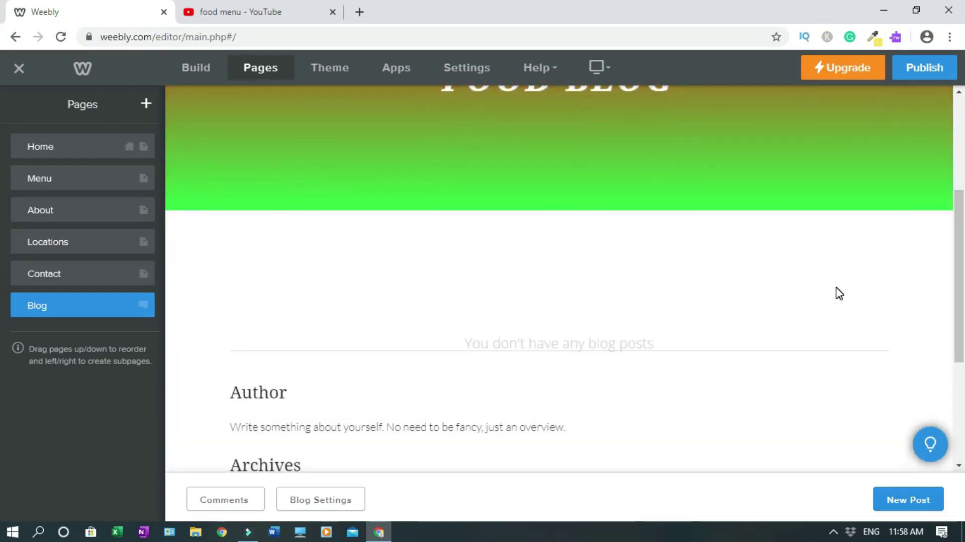
left_click_drag(959, 277, 958, 198)
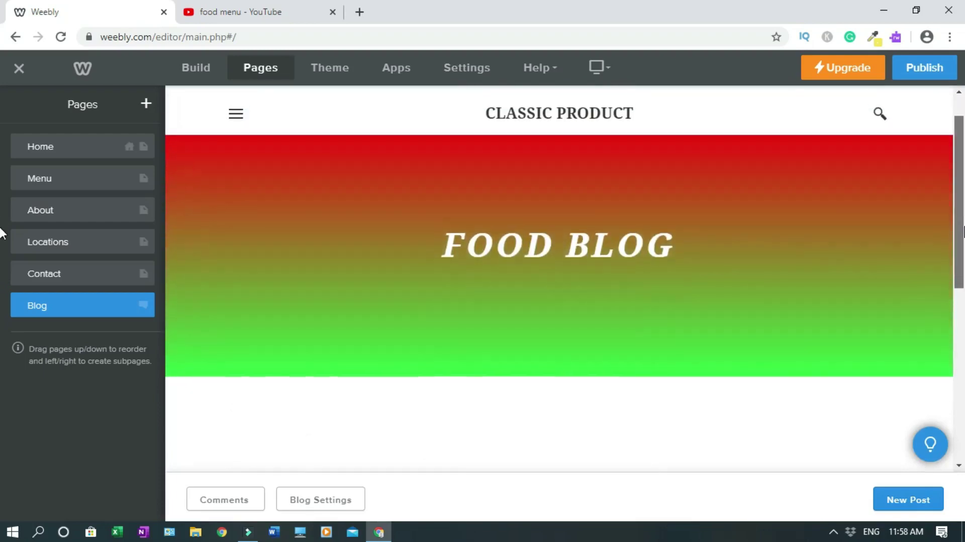
Replace the placeholder text under the Author heading on the Blog page with the author's full name
scroll(553, 302, "down", 5)
triple_click(458, 373)
type("John Doe")
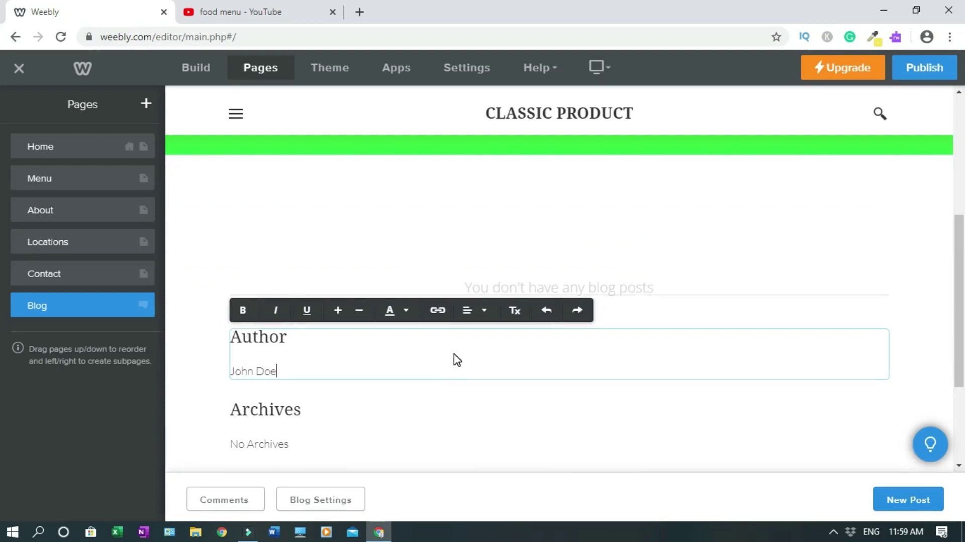
left_click(752, 251)
Create a new blog post with the title "Pizza Taste Awesome"
left_click_drag(957, 319, 960, 466)
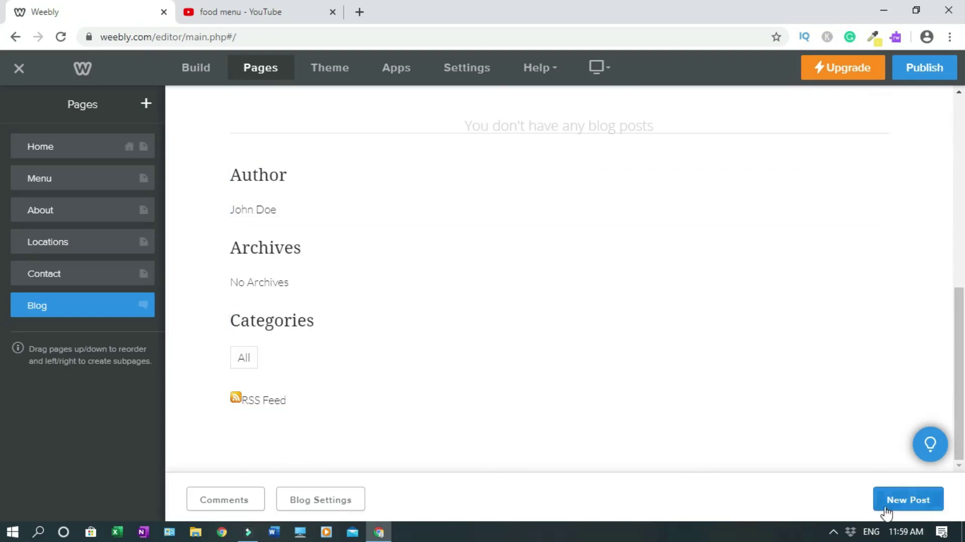
left_click(911, 507)
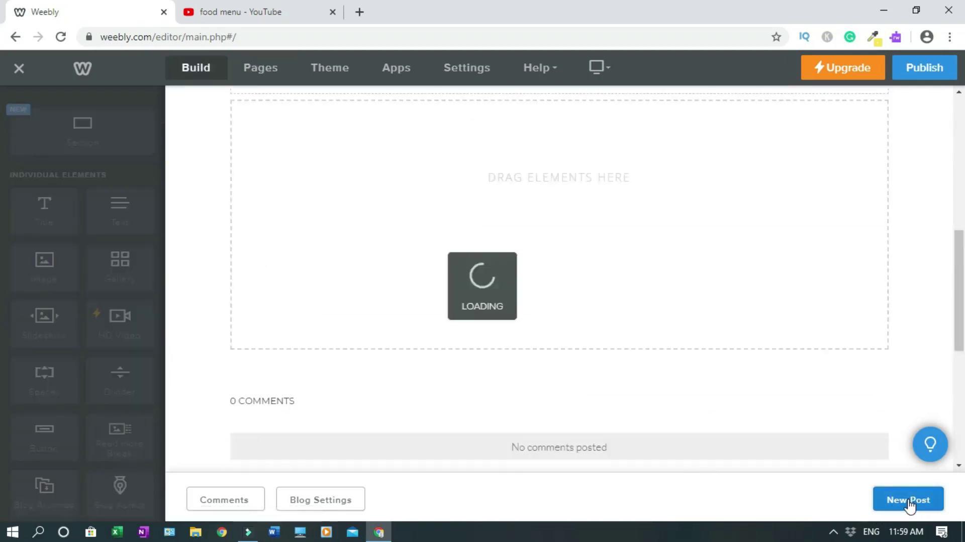
scroll(962, 230, "down", 4)
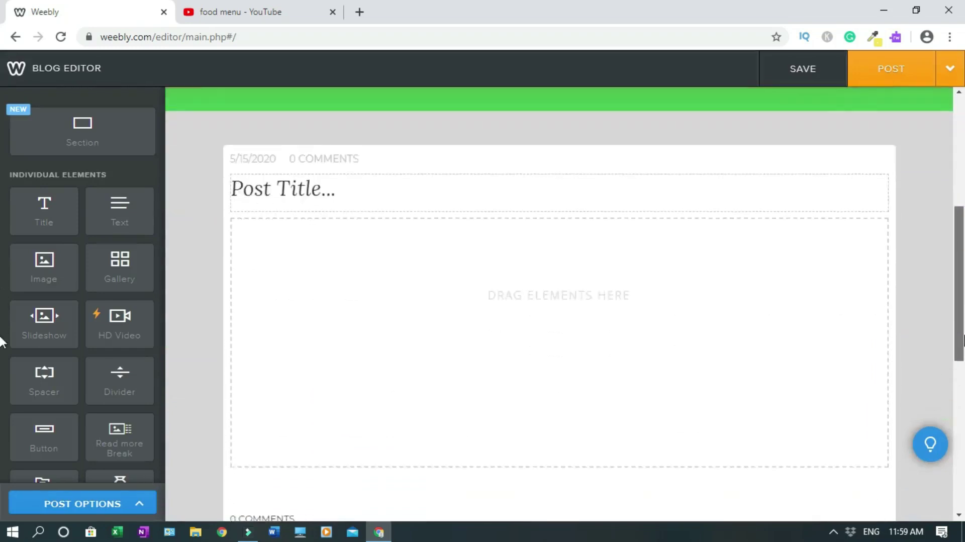
left_click(277, 154)
type("Pizza")
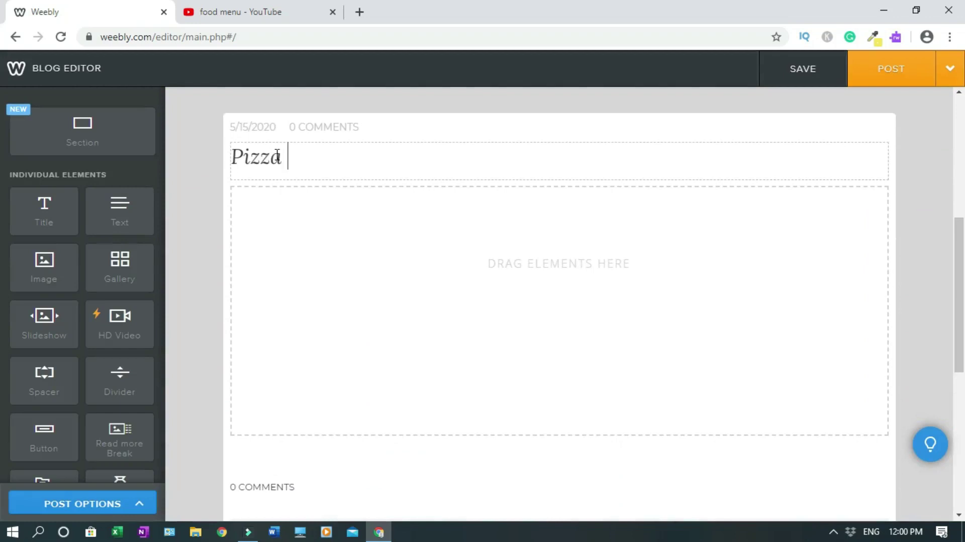
type(" Taste Awesome")
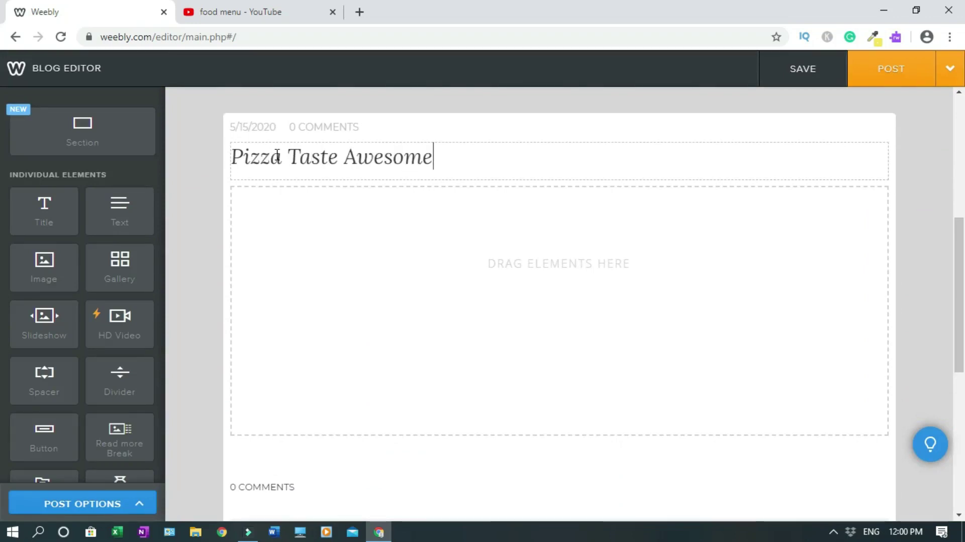
left_click(198, 252)
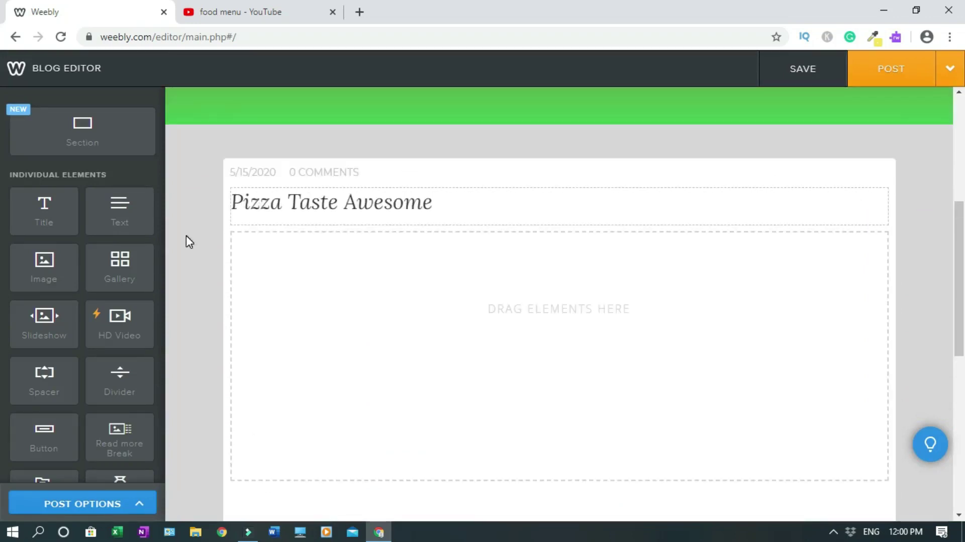
Add an image element below the post title and upload the pizza photo from the computer into it
left_click_drag(44, 266, 411, 301)
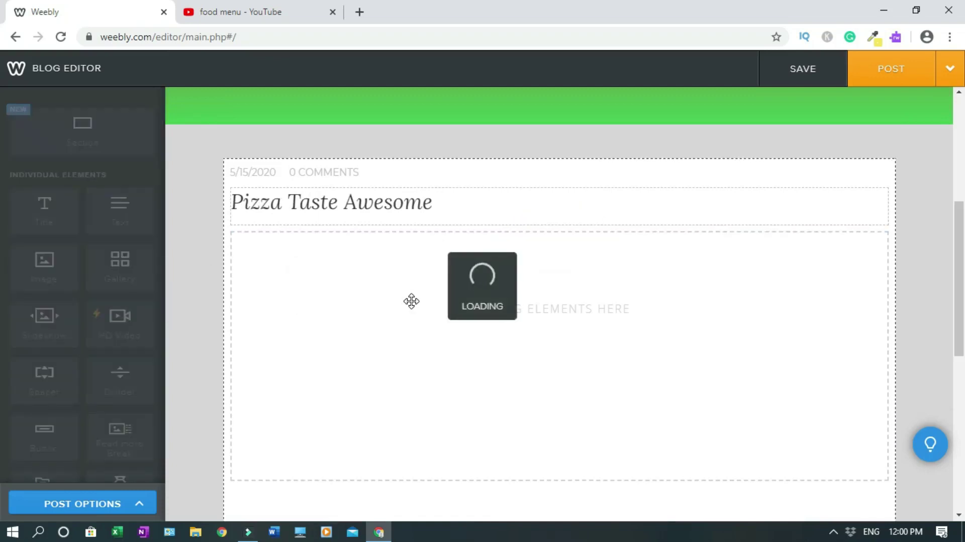
left_click(559, 279)
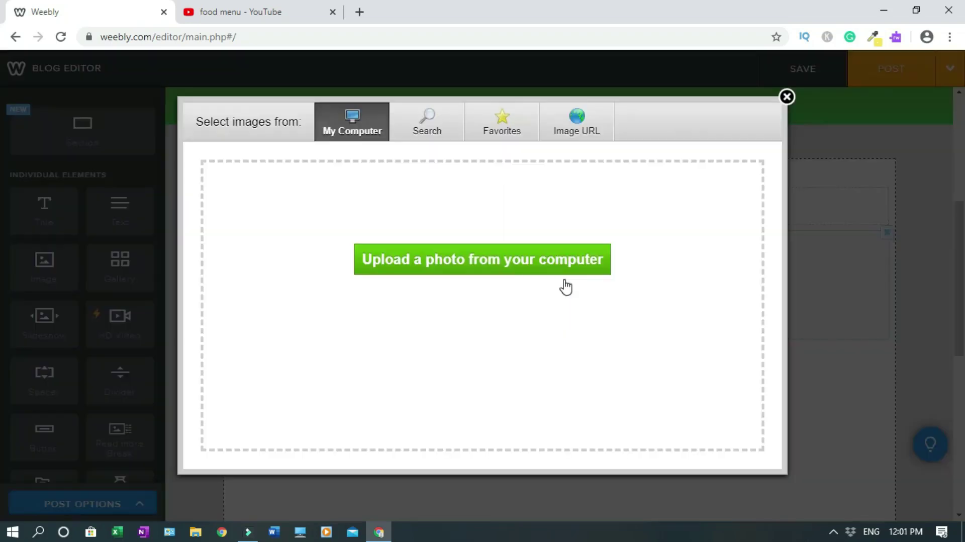
left_click(474, 262)
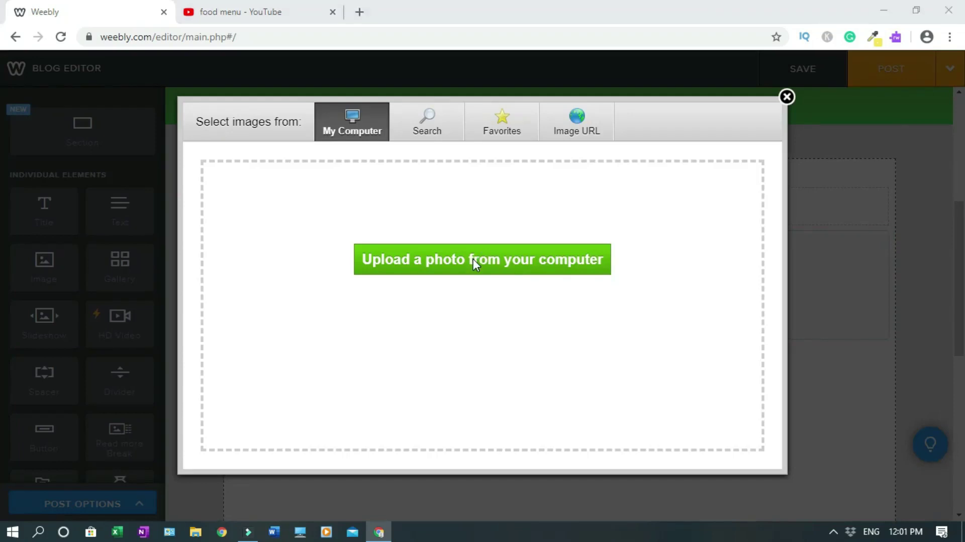
left_click(211, 101)
left_click(365, 316)
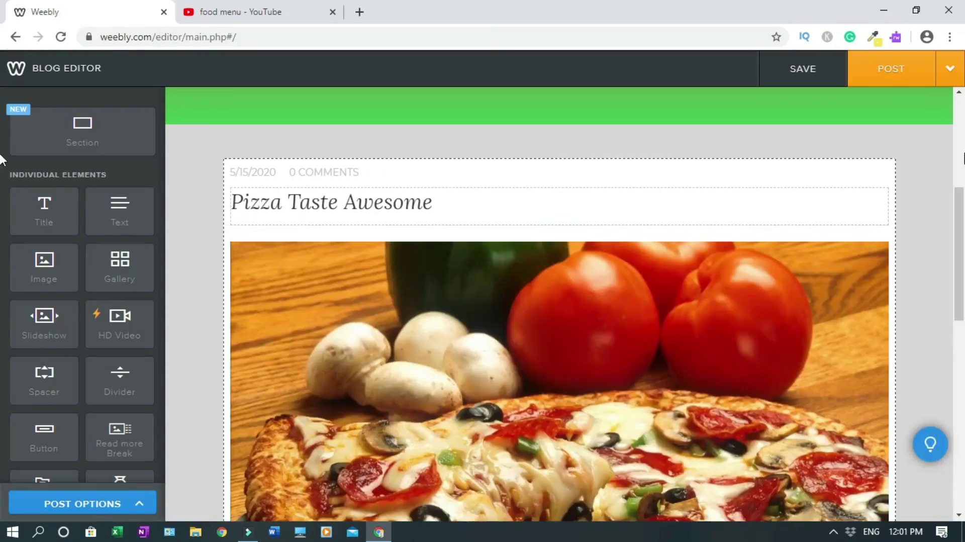
Shrink the pizza photo to less than half the post's width and save the post as a draft
scroll(938, 292, "down", 4)
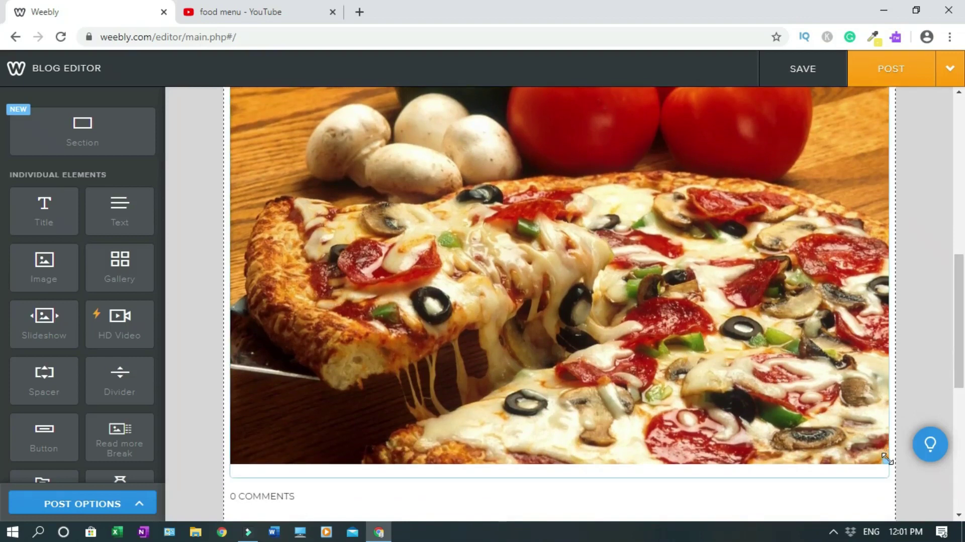
left_click_drag(870, 442, 705, 222)
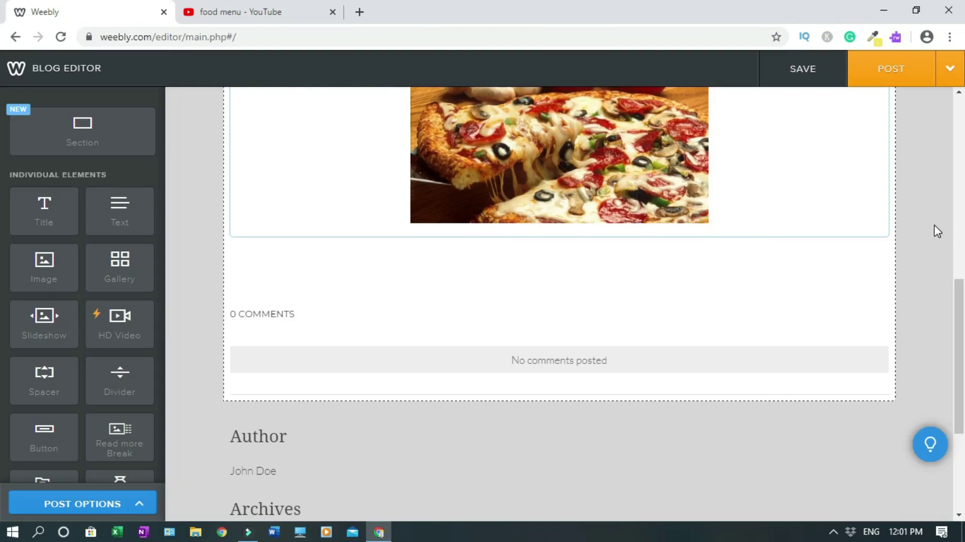
scroll(962, 256, "up", 4)
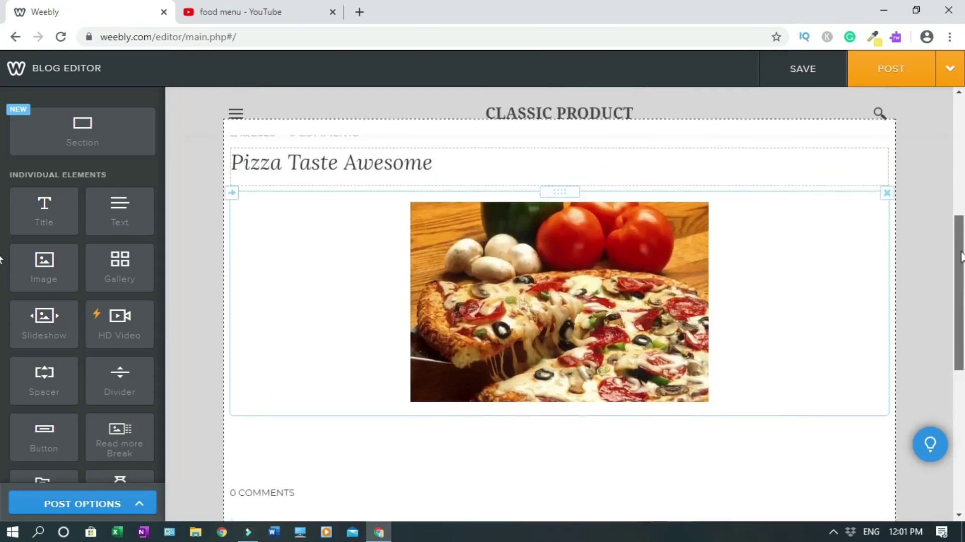
left_click(820, 69)
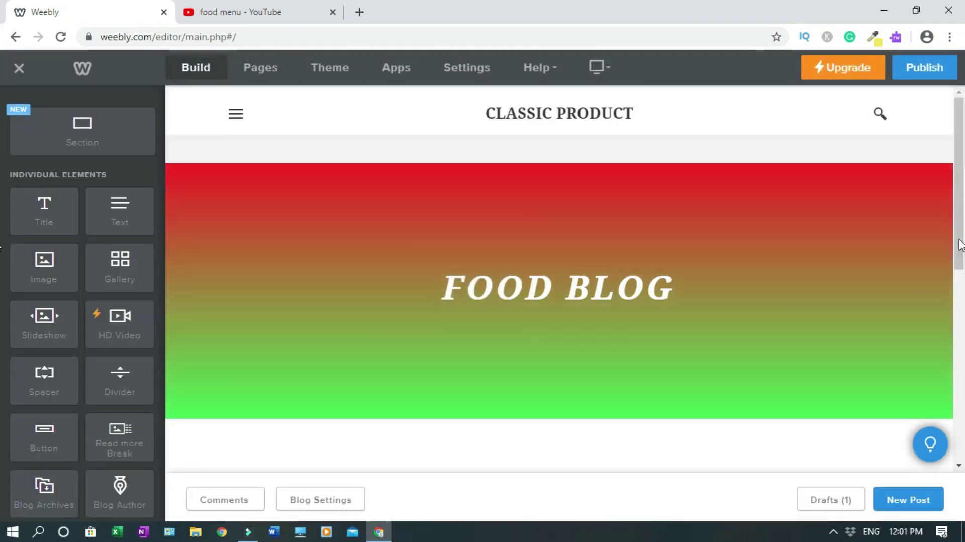
Look over the Blog page for the saved post and open the list of drafts
left_click_drag(960, 245, 963, 292)
scroll(2, 343, "down", 5)
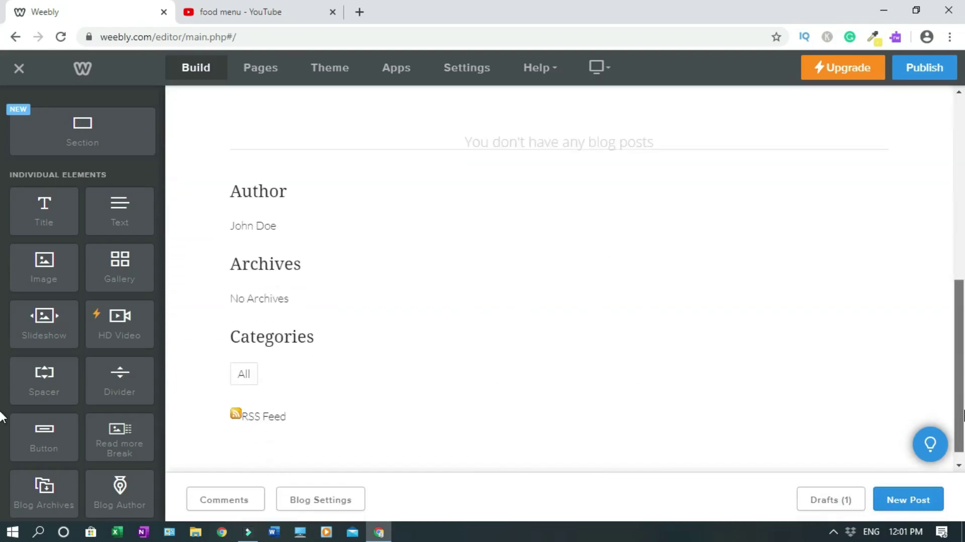
scroll(952, 415, "up", 2)
scroll(956, 402, "down", 2)
scroll(956, 293, "up", 6)
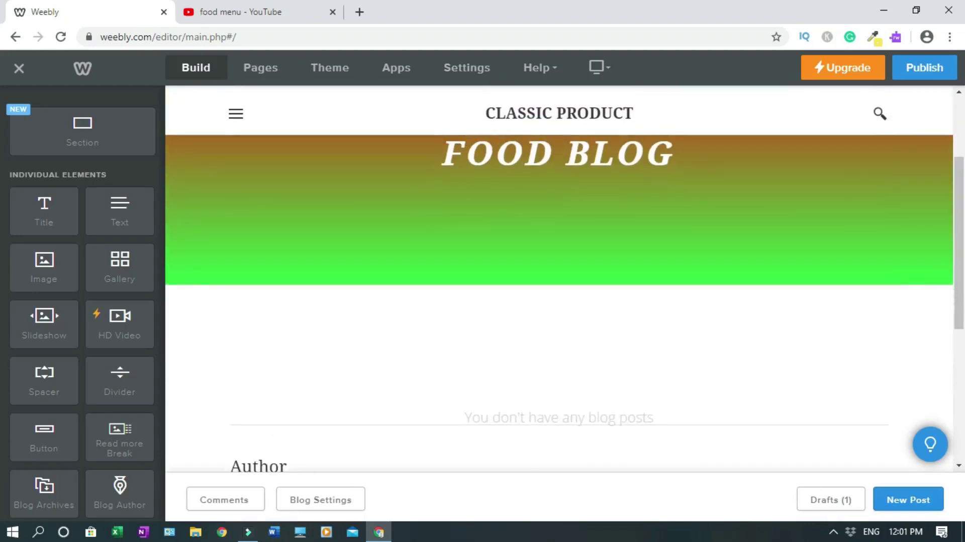
scroll(2, 315, "down", 1)
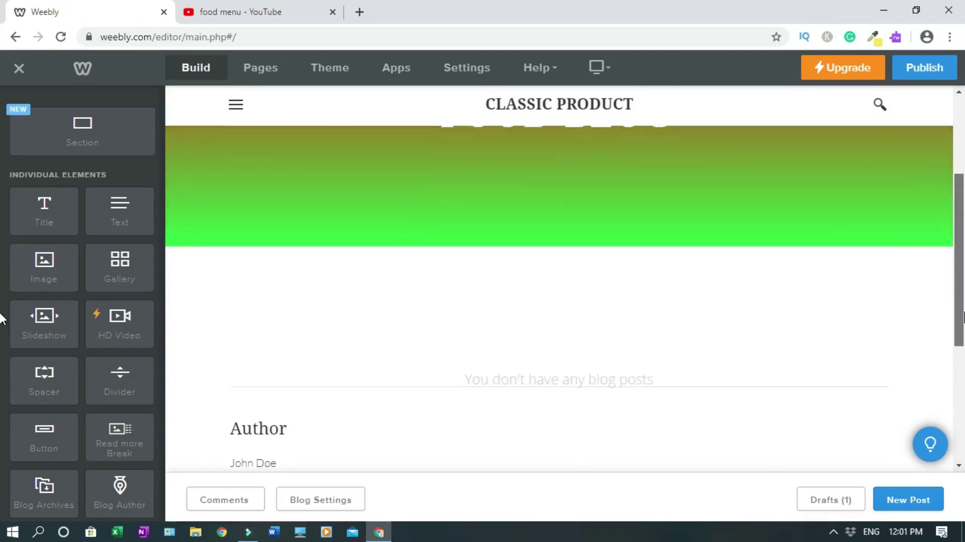
mouse_move(960, 314)
left_mouse_down()
mouse_move(960, 414)
mouse_move(960, 229)
mouse_move(960, 314)
left_mouse_up()
left_click(828, 501)
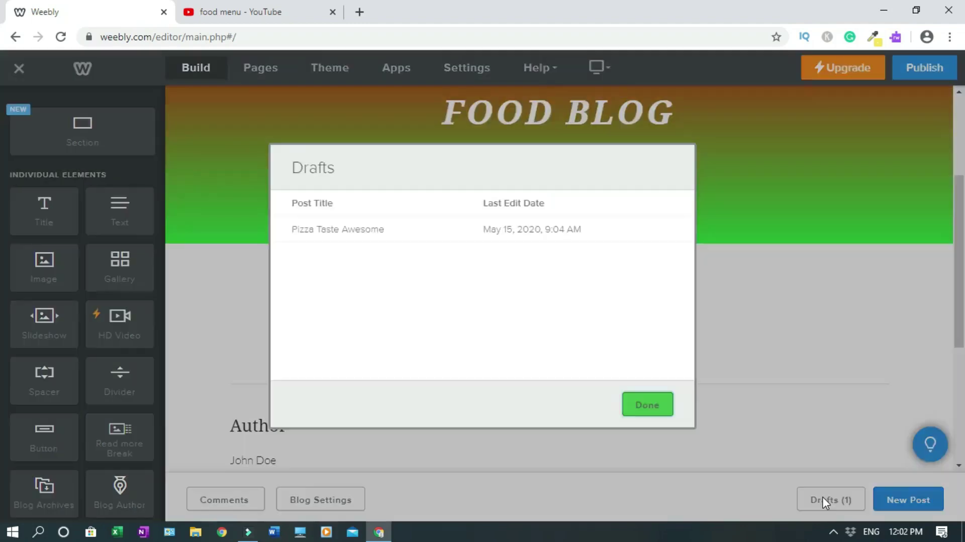
Open the "Pizza Taste Awesome" draft for editing and add a title element directly below the pizza photo
left_click(429, 232)
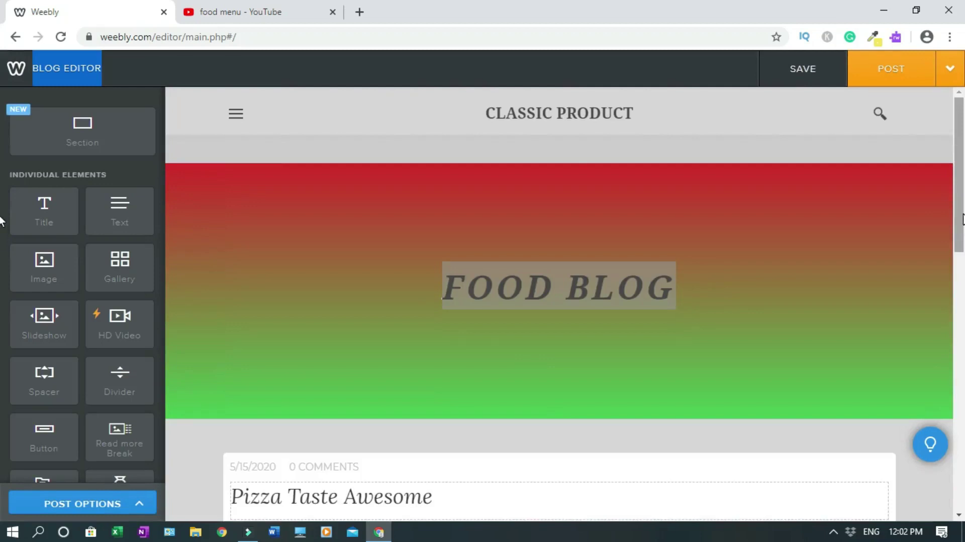
left_click_drag(961, 220, 960, 358)
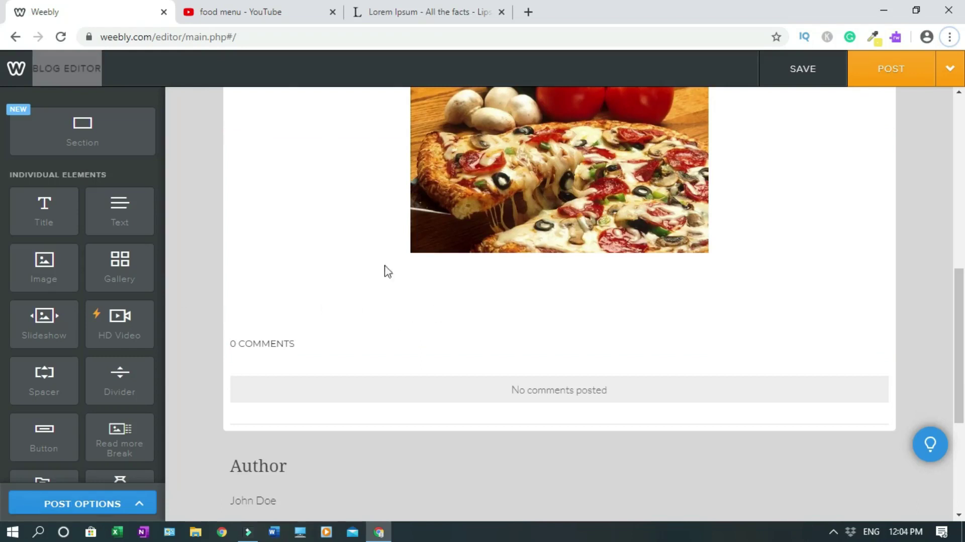
left_click_drag(61, 227, 295, 294)
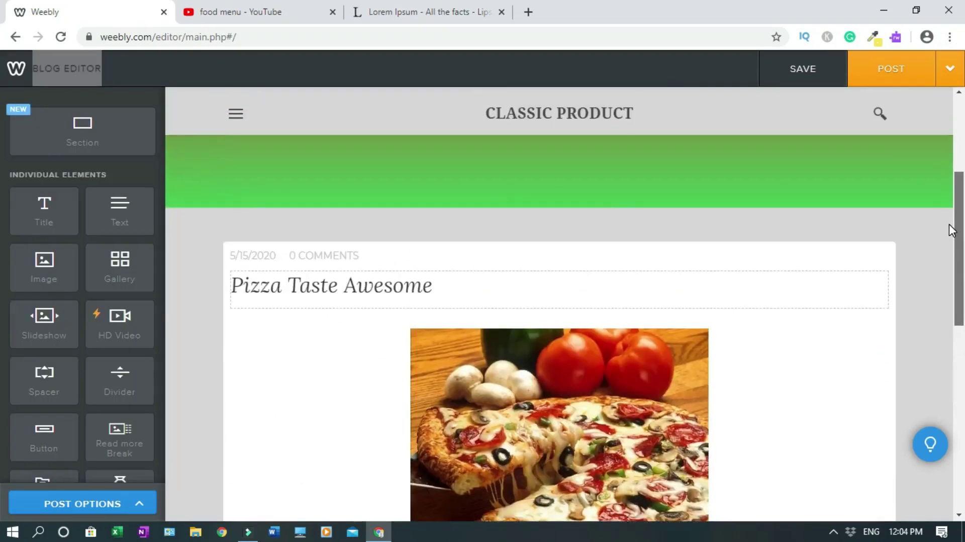
left_click_drag(959, 226, 964, 326)
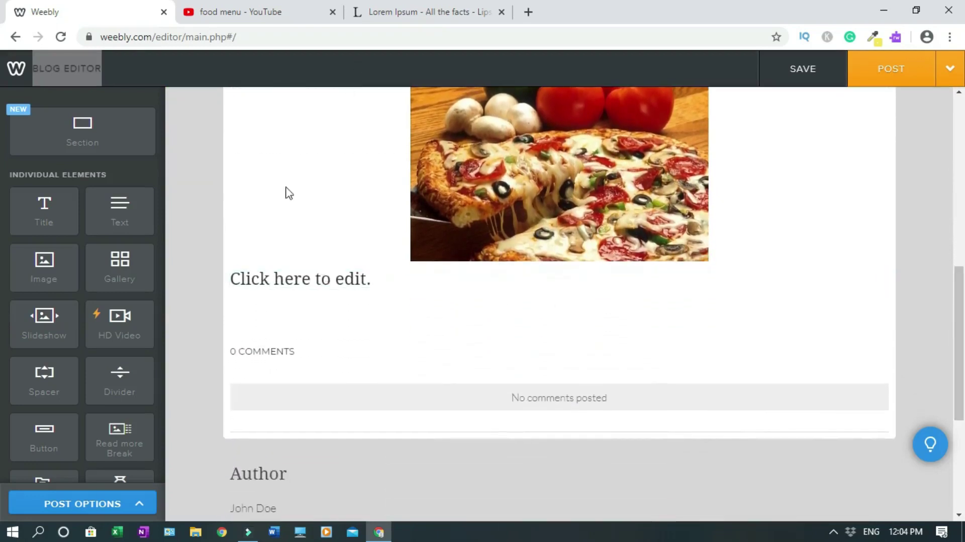
Copy the heading "Where can I get some?" from the Lorem Ipsum website into the title element below the pizza photo
left_click(402, 11)
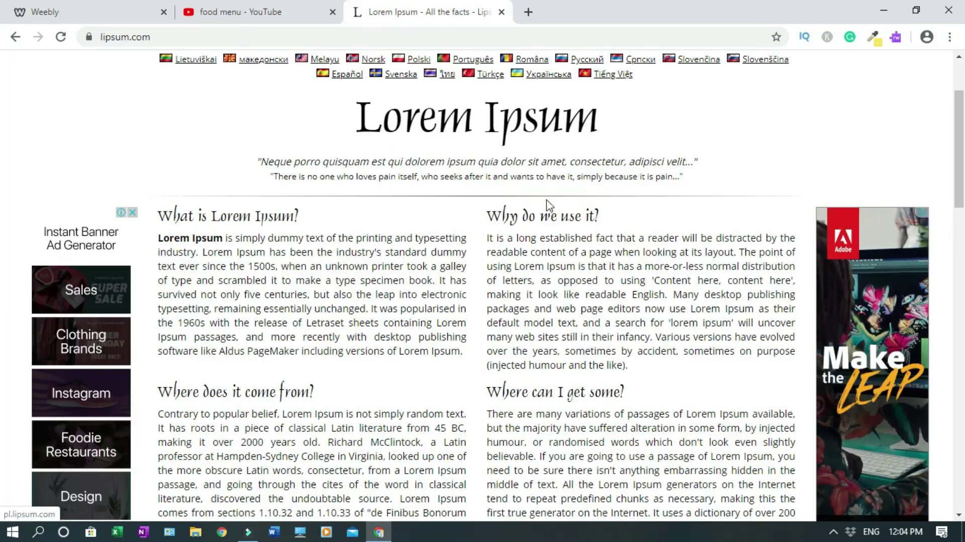
triple_click(550, 396)
key("ctrl+c")
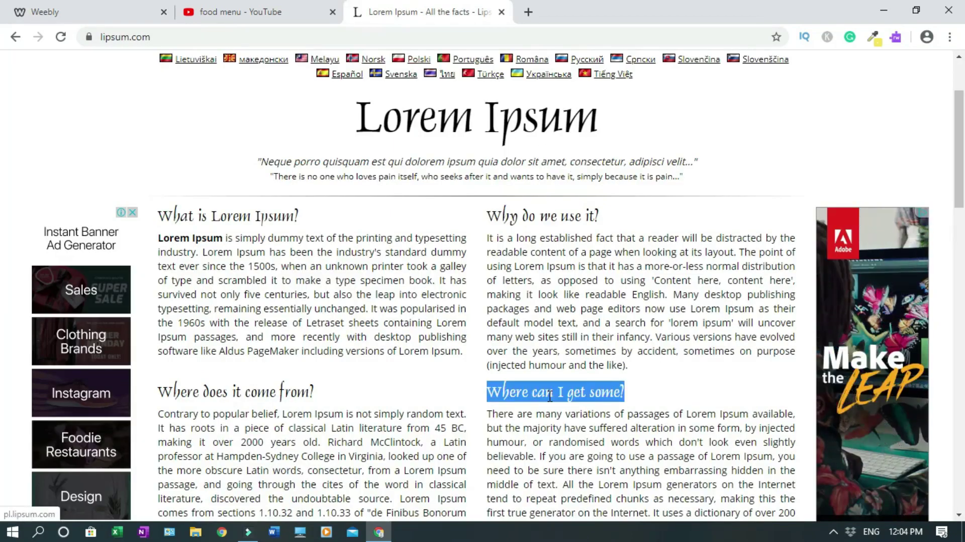
key("ctrl+Tab")
key("ctrl+v")
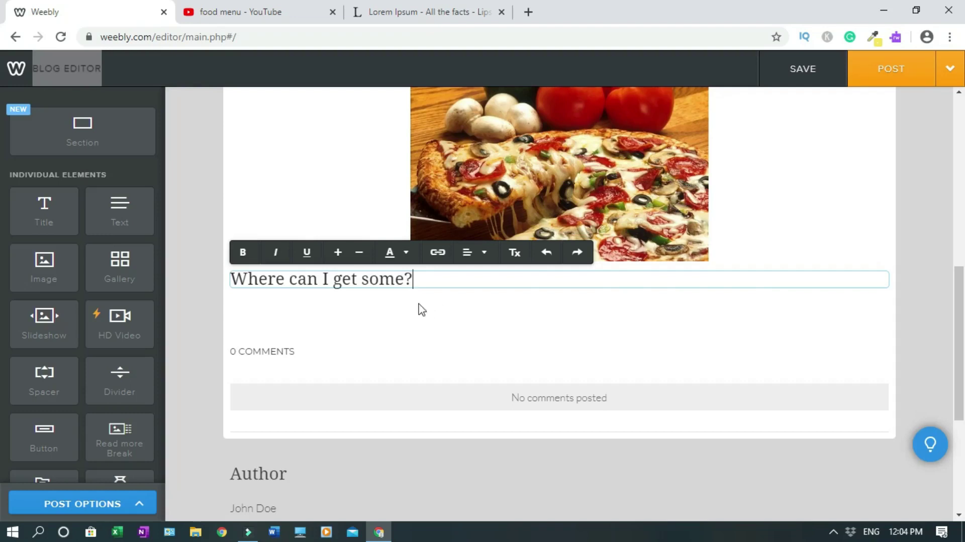
left_click(470, 252)
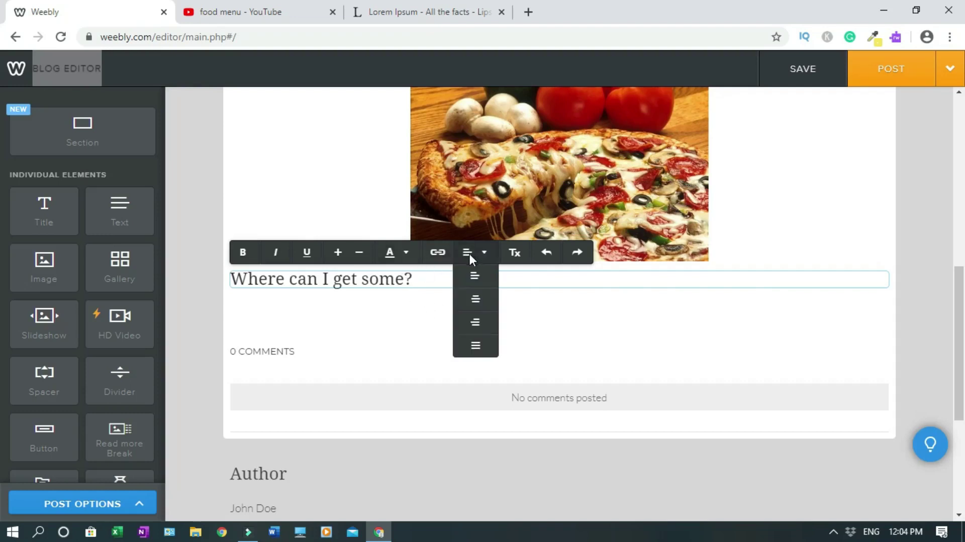
left_click(476, 299)
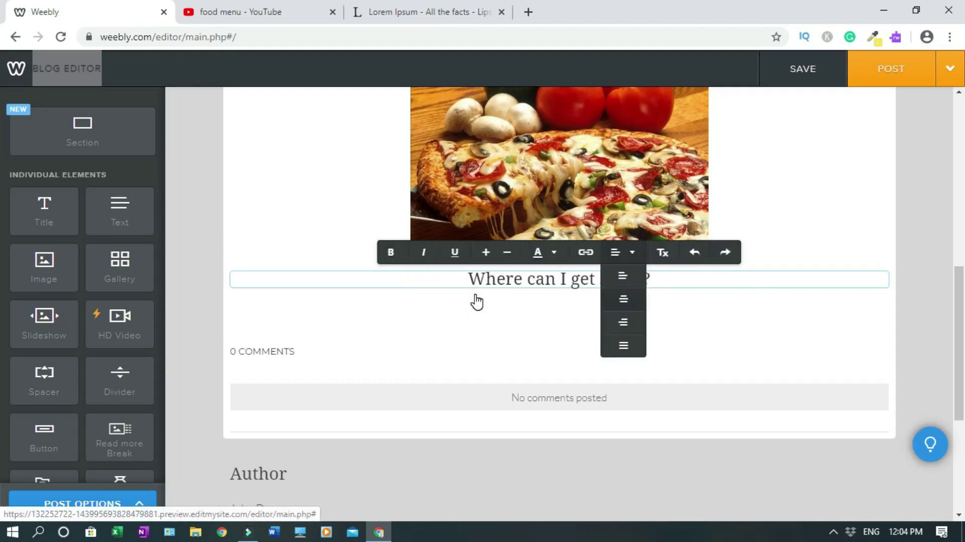
left_click(621, 252)
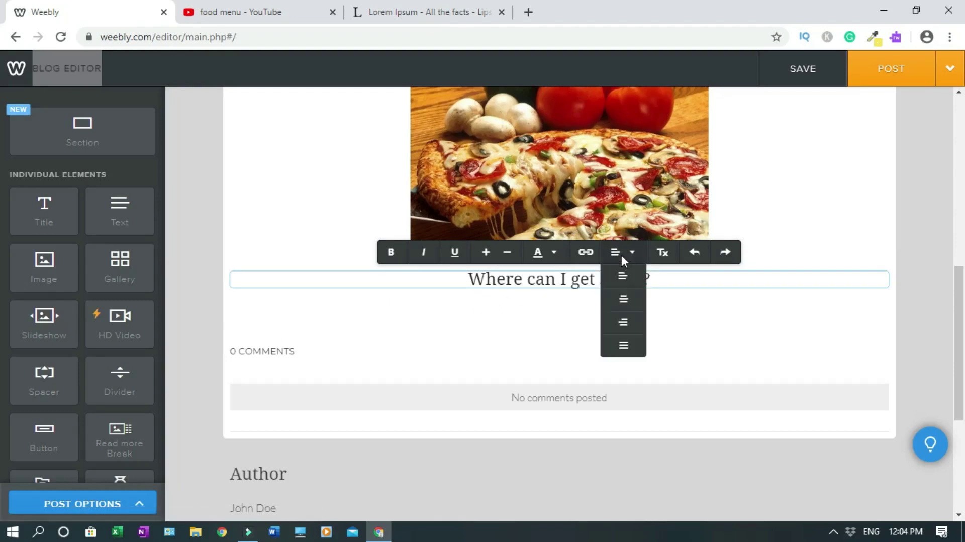
left_click(623, 277)
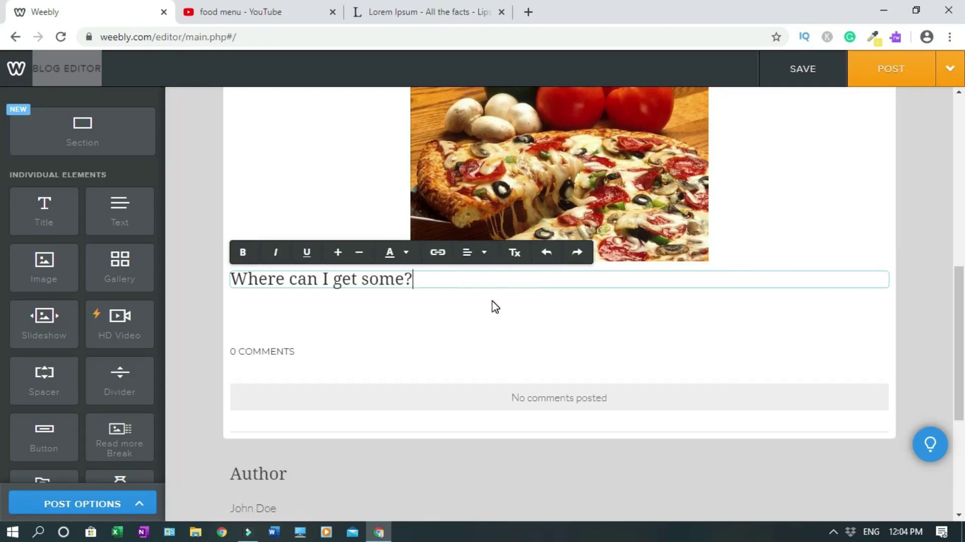
Center the "Where can I get some?" heading beneath the pizza photo and leave text editing
left_click(470, 252)
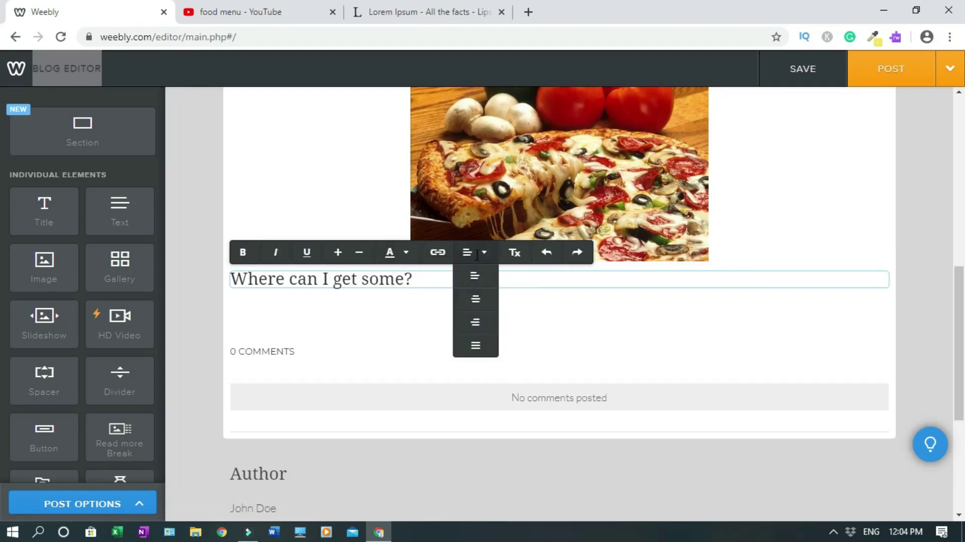
left_click(474, 301)
left_click(724, 345)
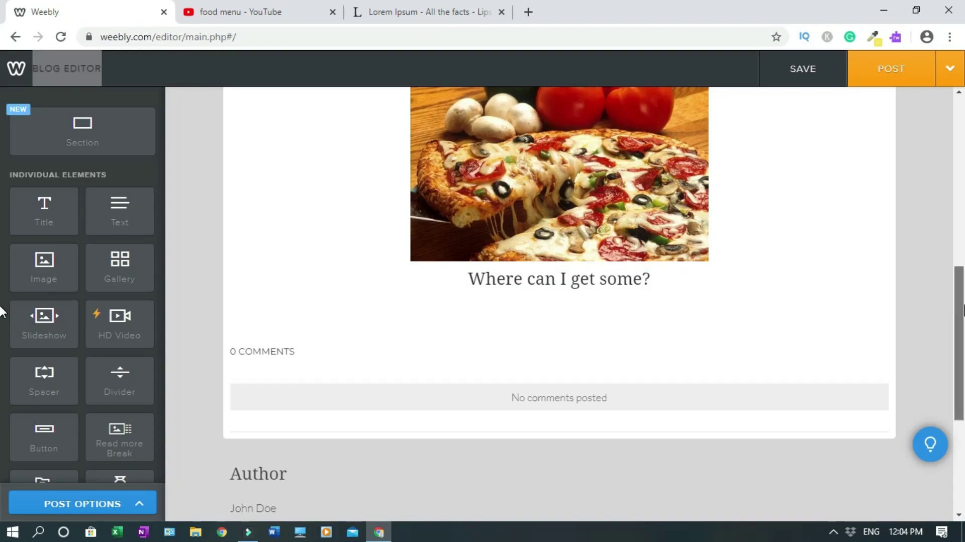
scroll(960, 283, "up", 2)
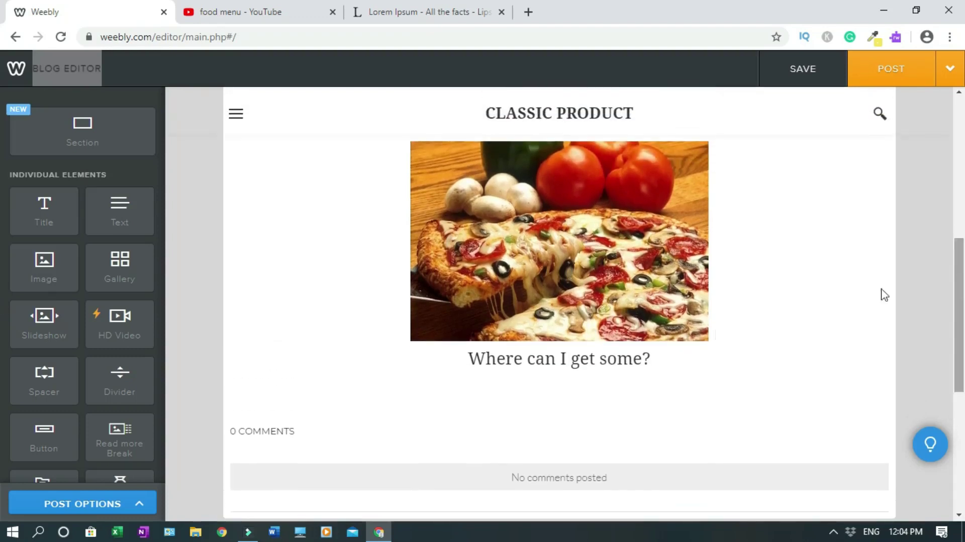